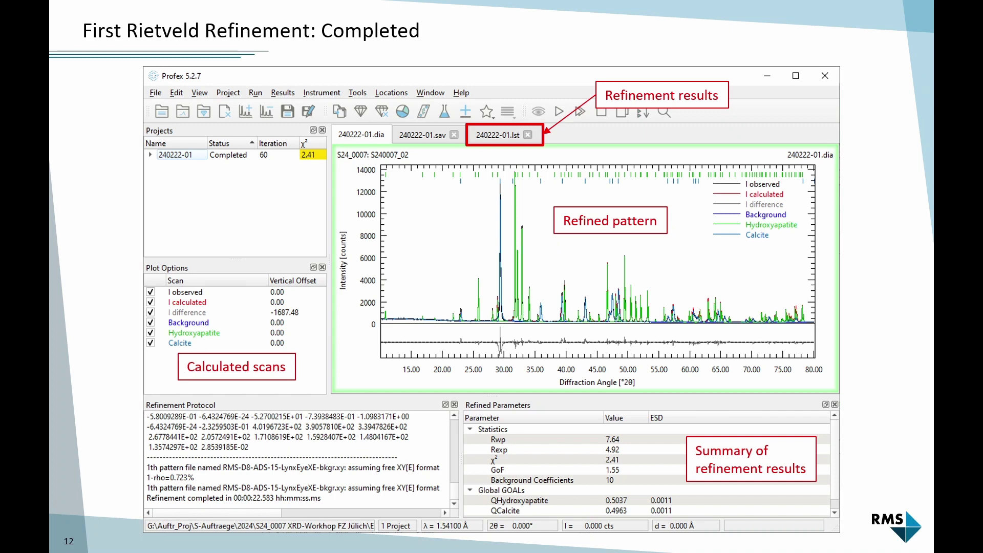
Leave the slide show, switch to Profex, and open the control file 240222-01.sav of the 240222-01 project
key(Escape)
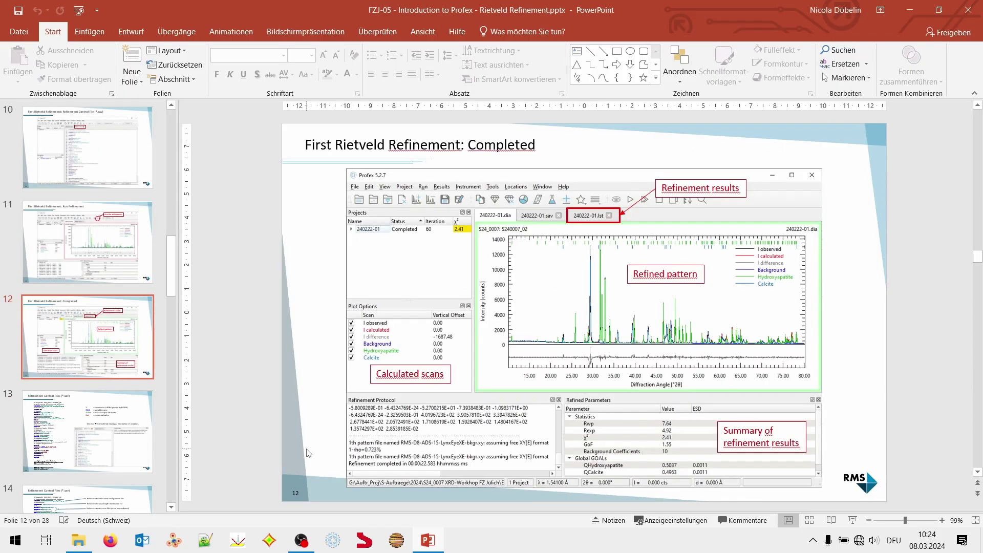
click(334, 539)
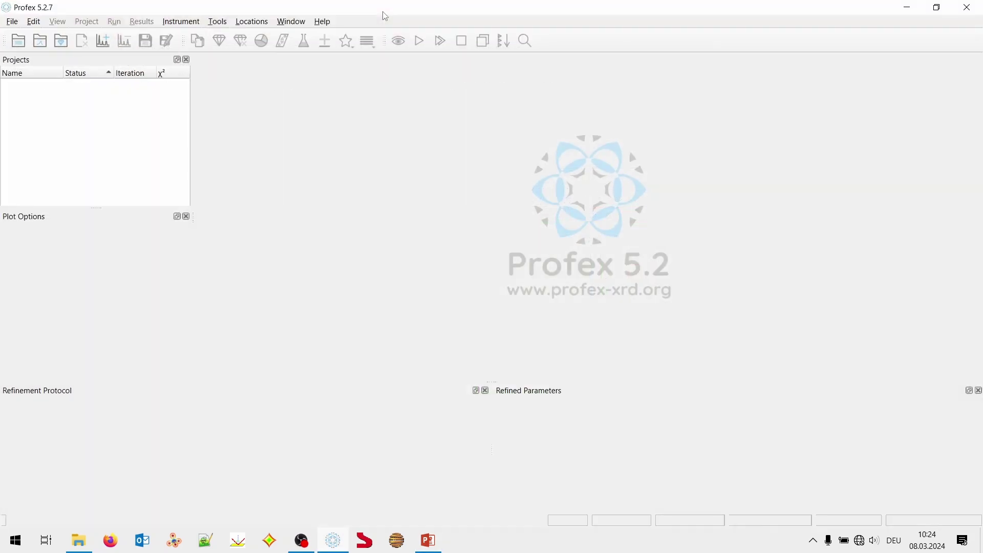
click(64, 46)
click(297, 64)
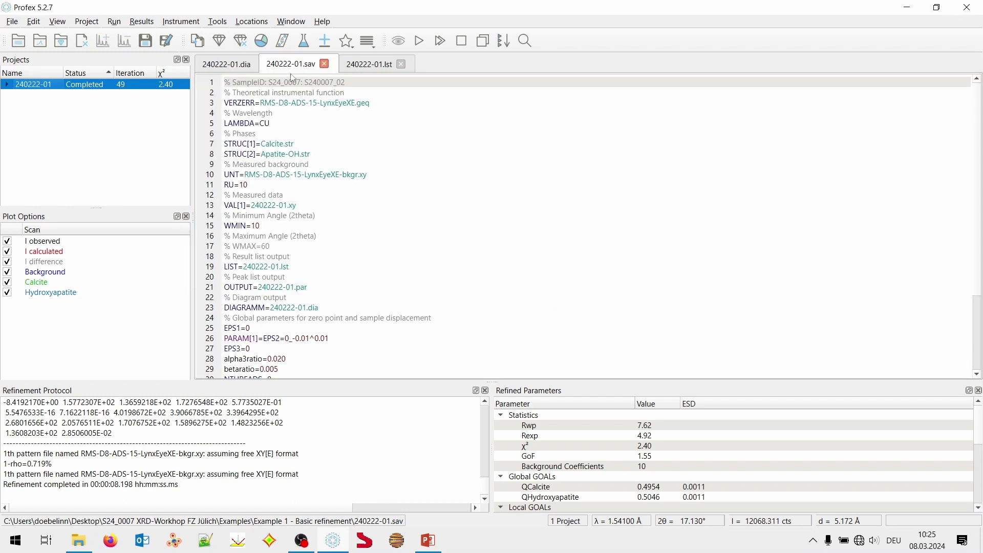
Close the Refinement Protocol and Refined Parameters panels and enlarge the control file's text
click(485, 390)
click(979, 390)
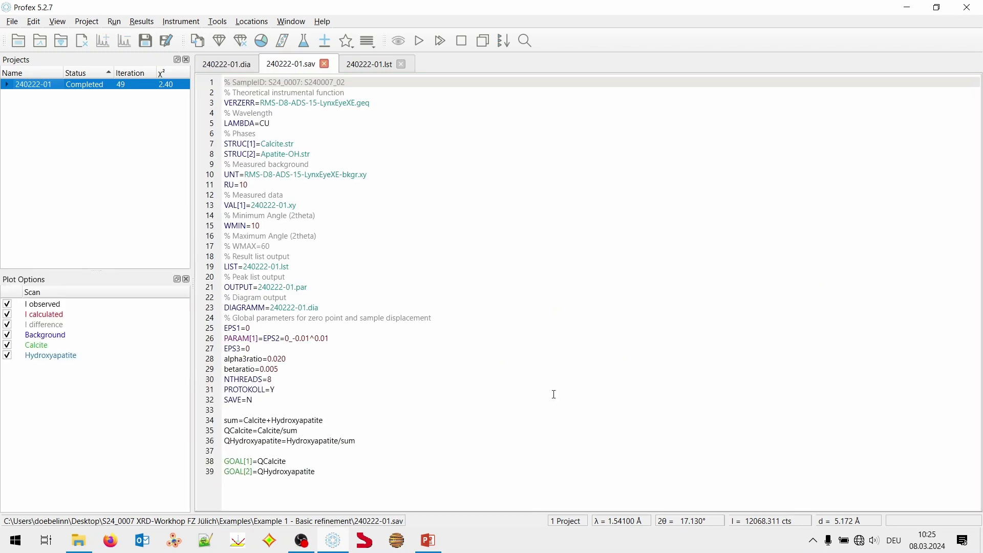
scroll(471, 323, up, 5)
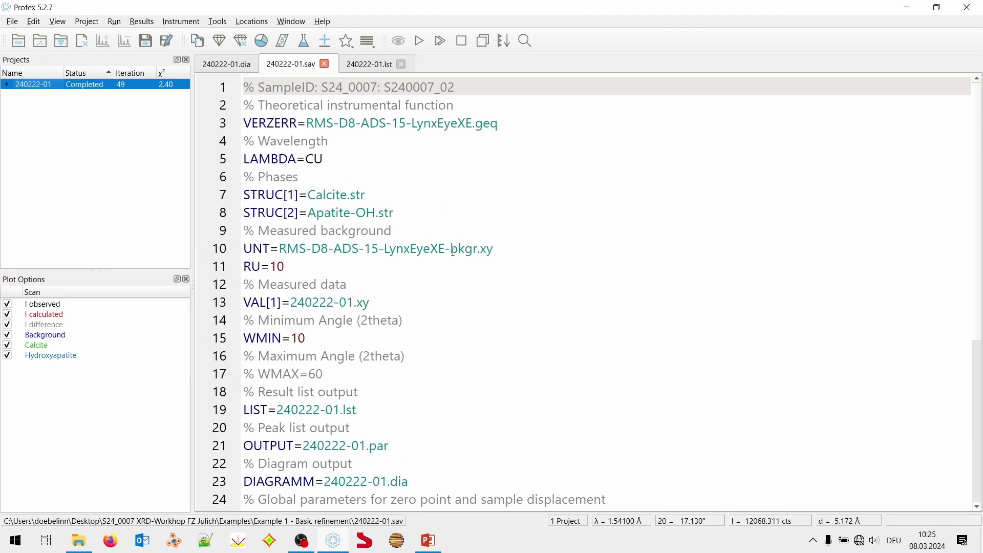
Show the Context Help and look up the VERZERR, LAMBDA and STRUC[1] keywords of the control file
click(301, 22)
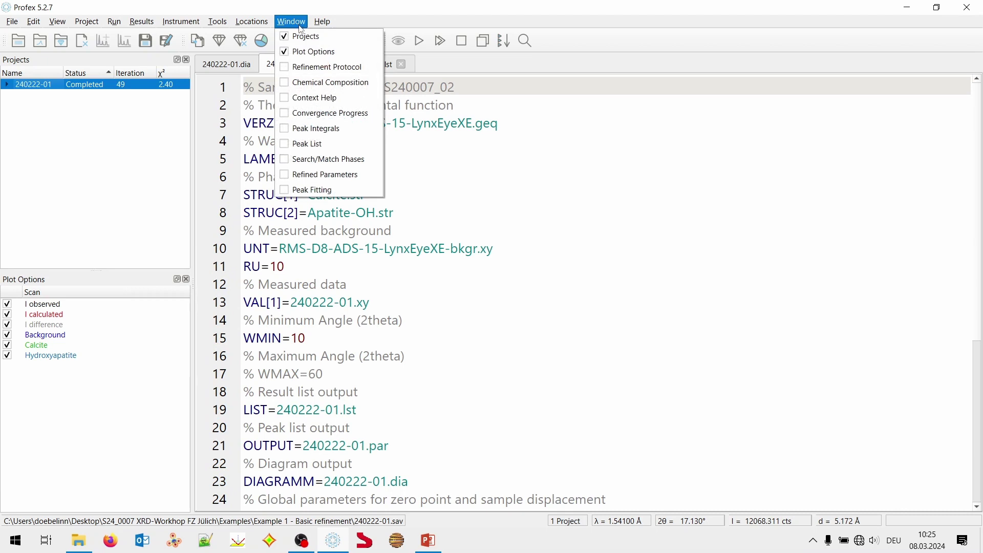
click(342, 98)
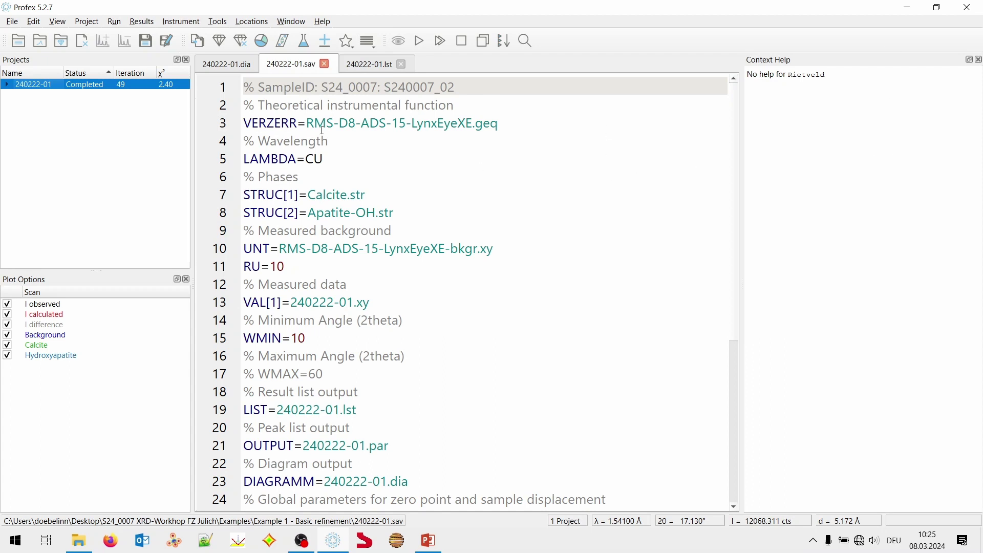
click(258, 124)
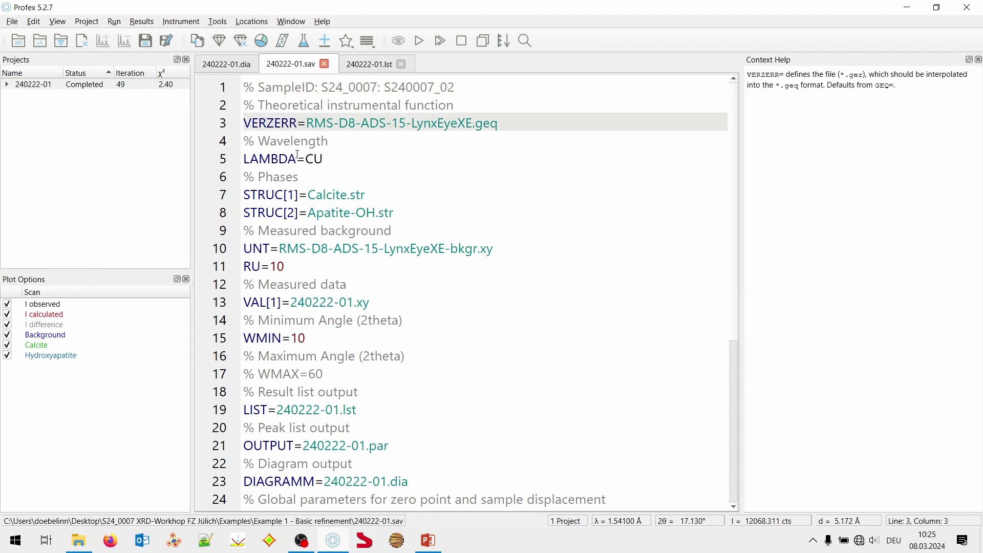
click(279, 162)
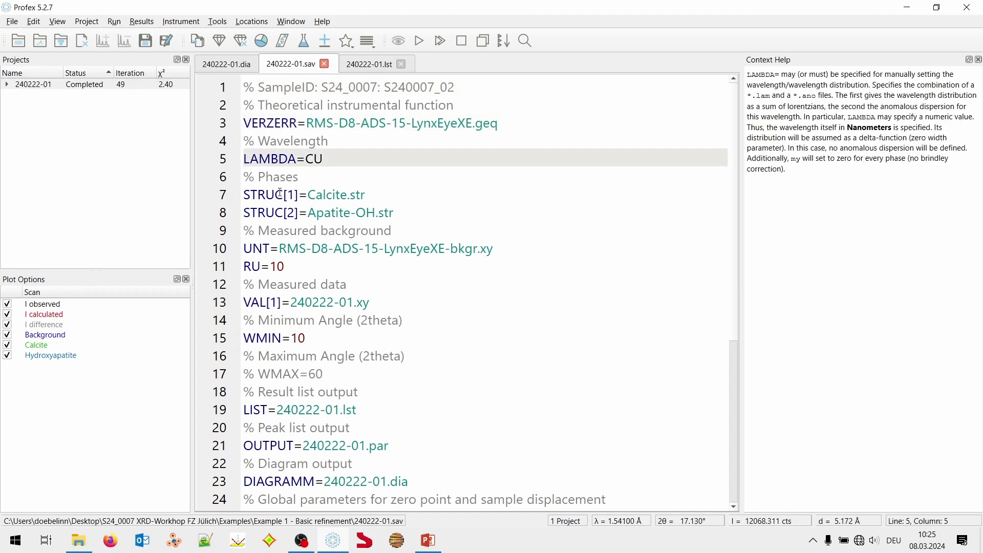
click(258, 195)
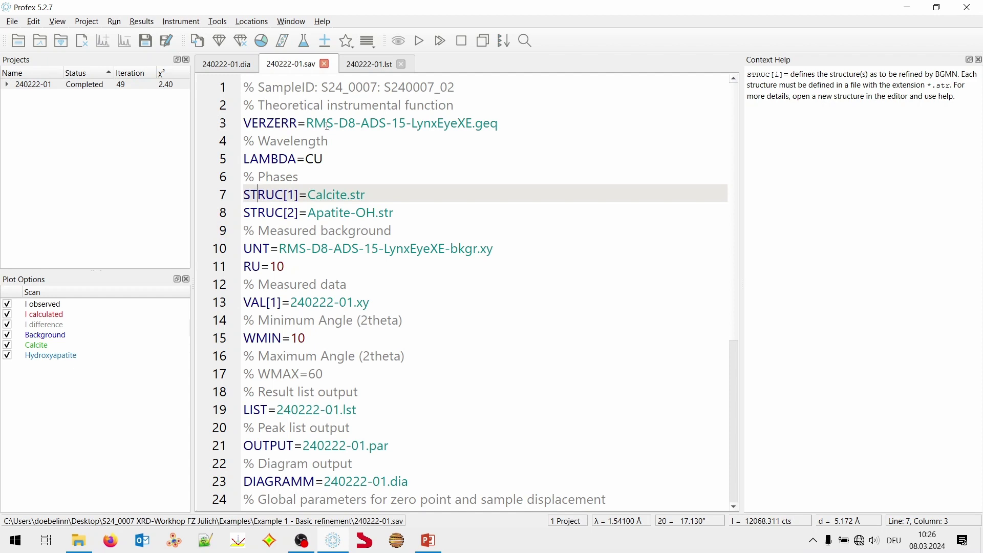
Examine the opening comment lines, the VERZERR instrument function and the LAMBDA wavelength entry with their context help
click(293, 106)
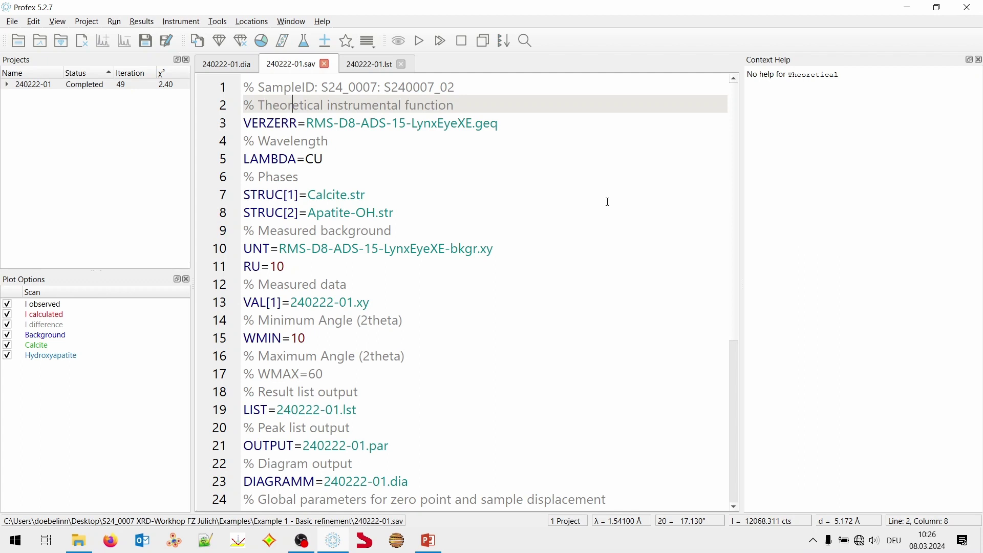
click(249, 87)
click(472, 86)
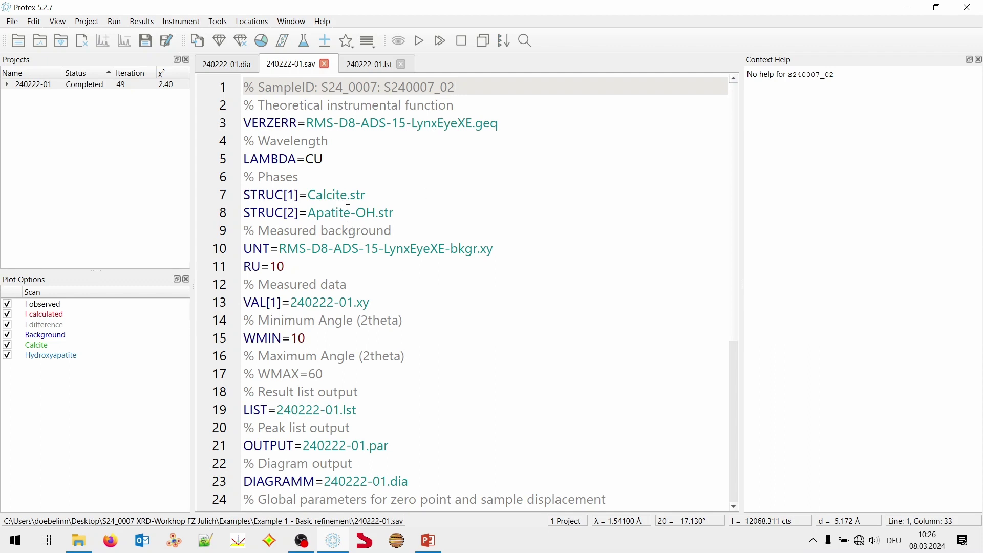
click(272, 122)
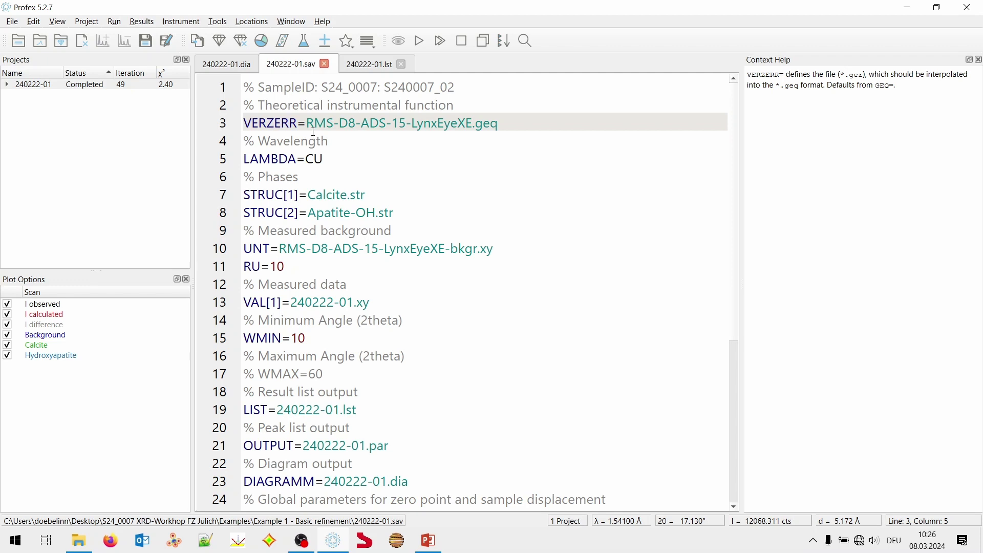
click(268, 159)
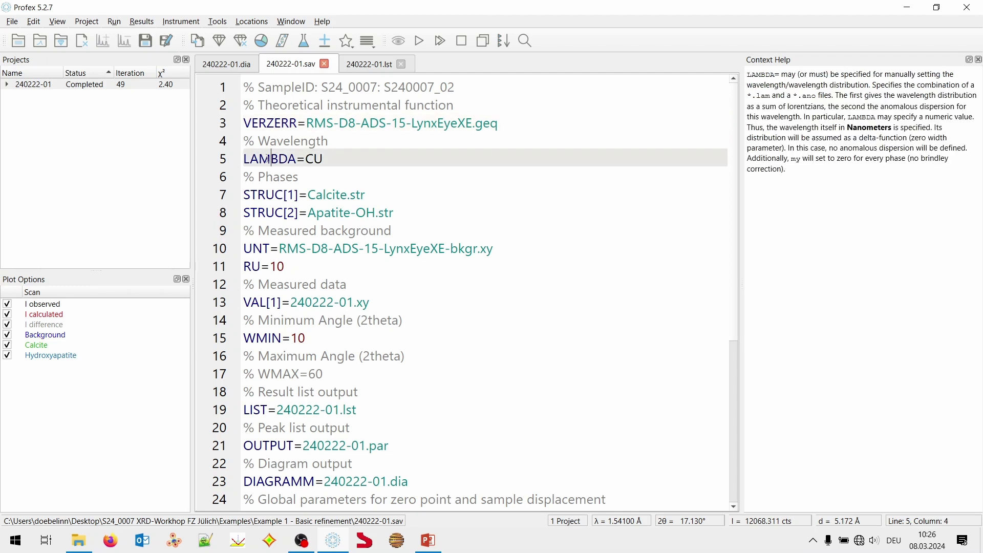
click(318, 159)
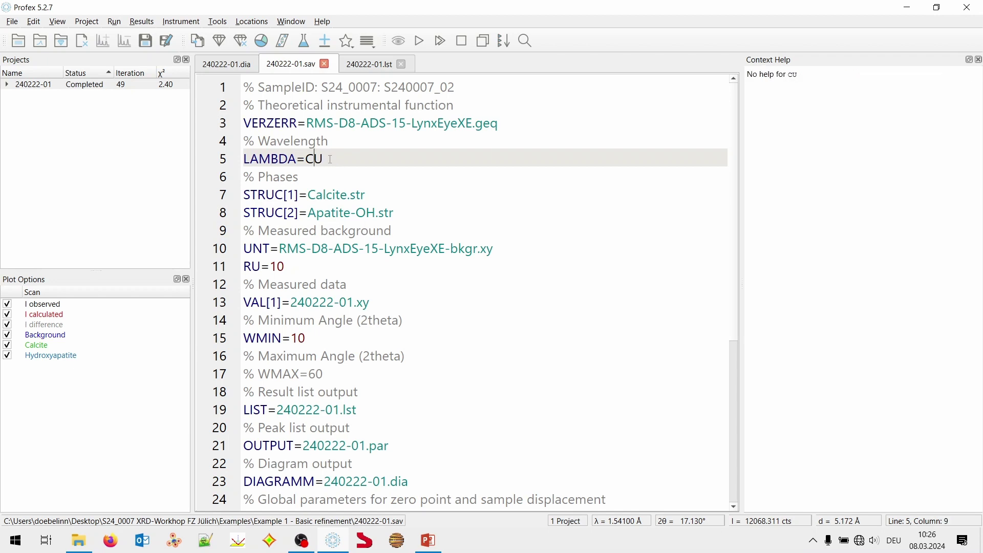
Examine the phase entries STRUC[1] and STRUC[2] and the background settings UNT and RU with their context help
click(270, 195)
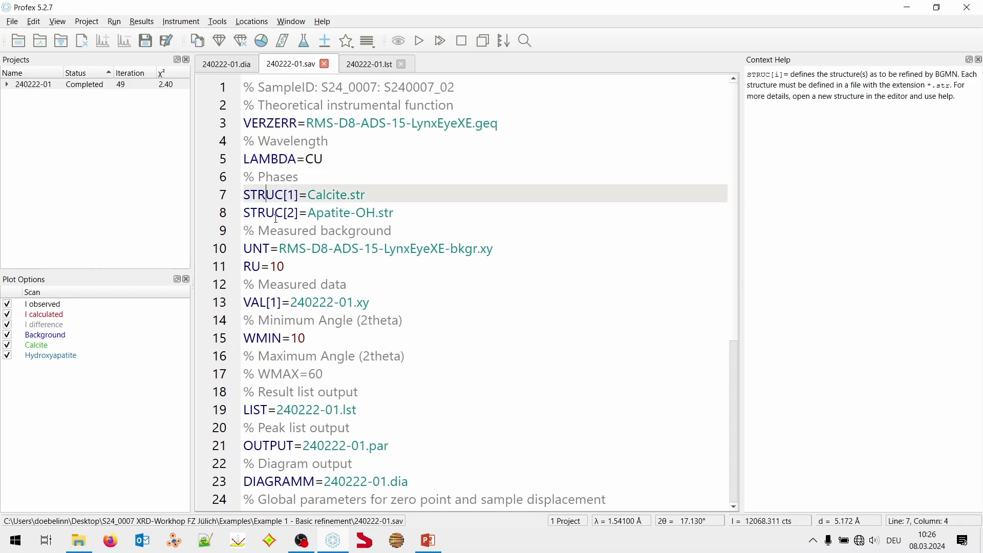
click(276, 215)
click(295, 195)
click(290, 213)
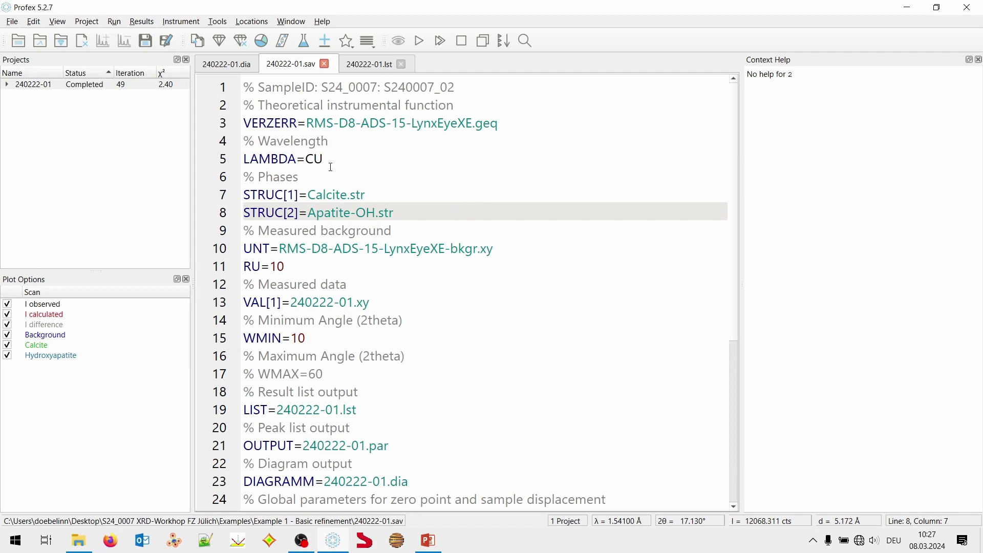
click(418, 217)
click(316, 231)
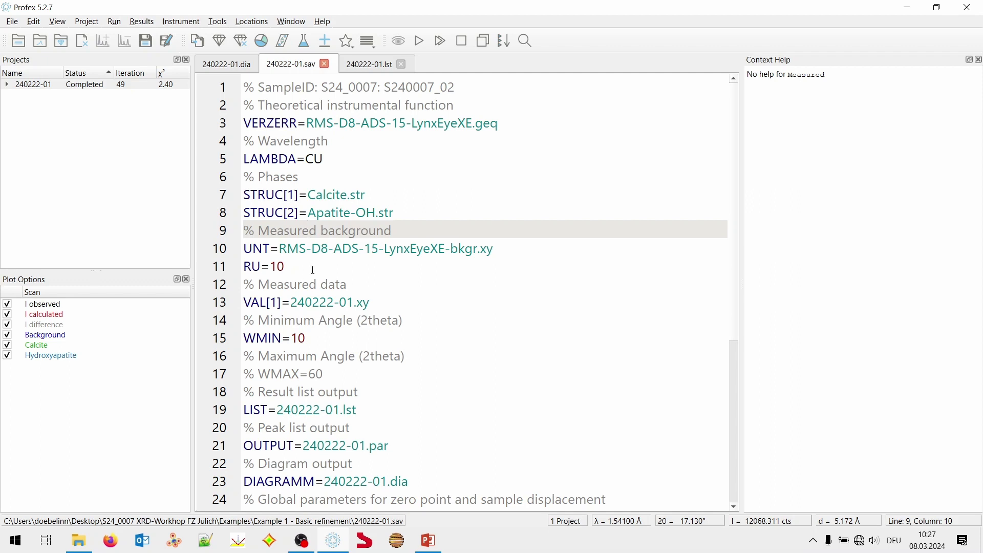
click(404, 233)
click(258, 248)
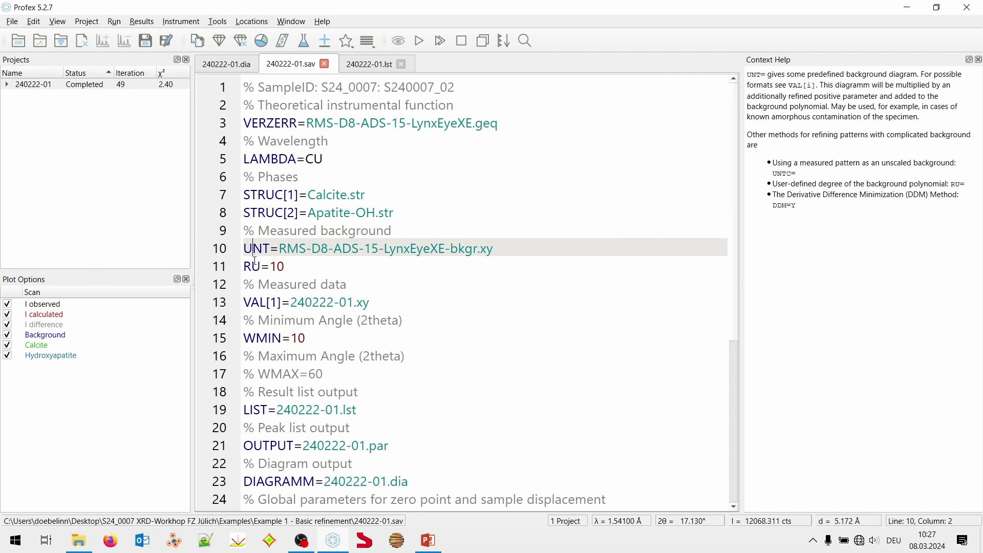
click(254, 263)
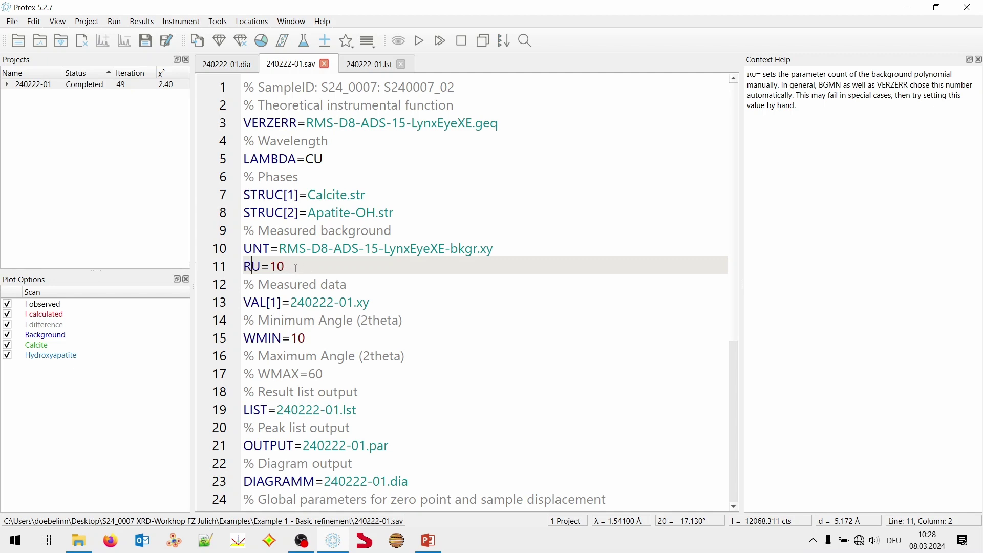
Examine the measured data entry VAL[1] and the extension of its scan file name
scroll(272, 246, down, 1)
click(260, 246)
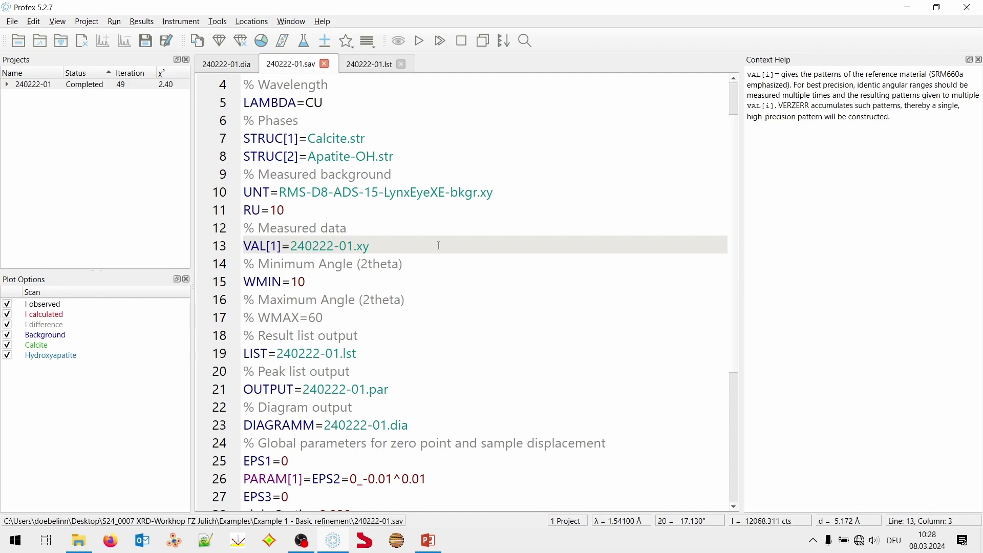
click(413, 243)
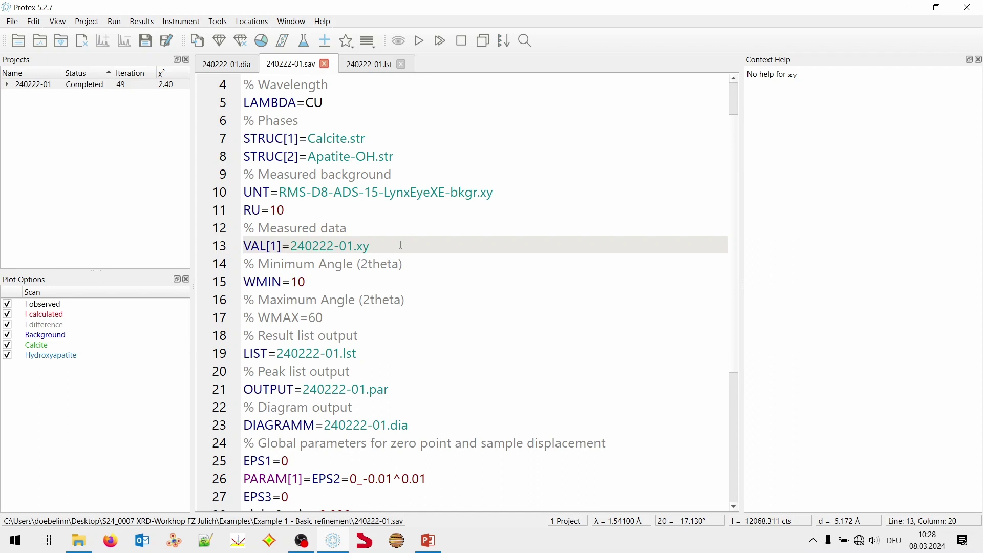
double_click(361, 246)
click(373, 245)
scroll(482, 266, down, 1)
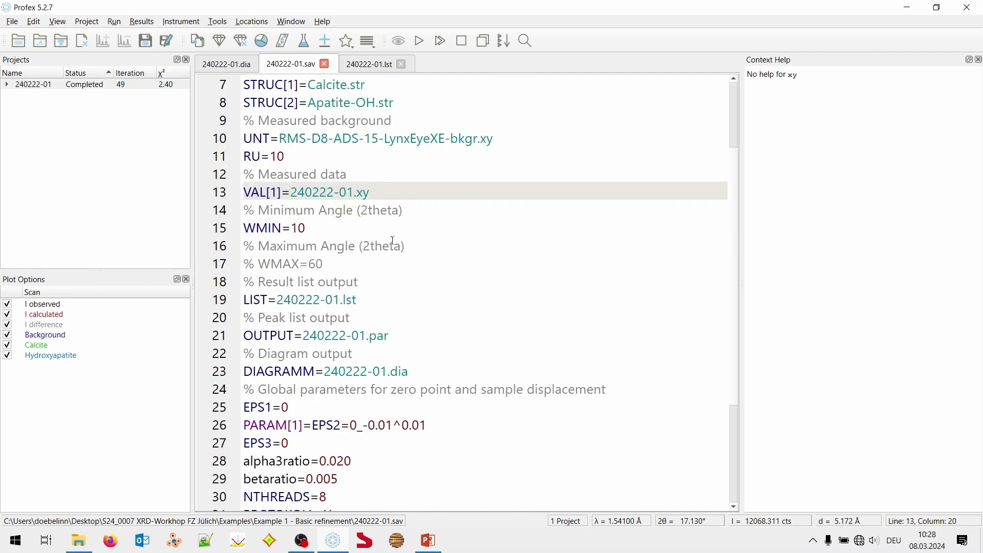
Examine the minimum and maximum angle settings WMIN and WMAX and their context help
click(267, 228)
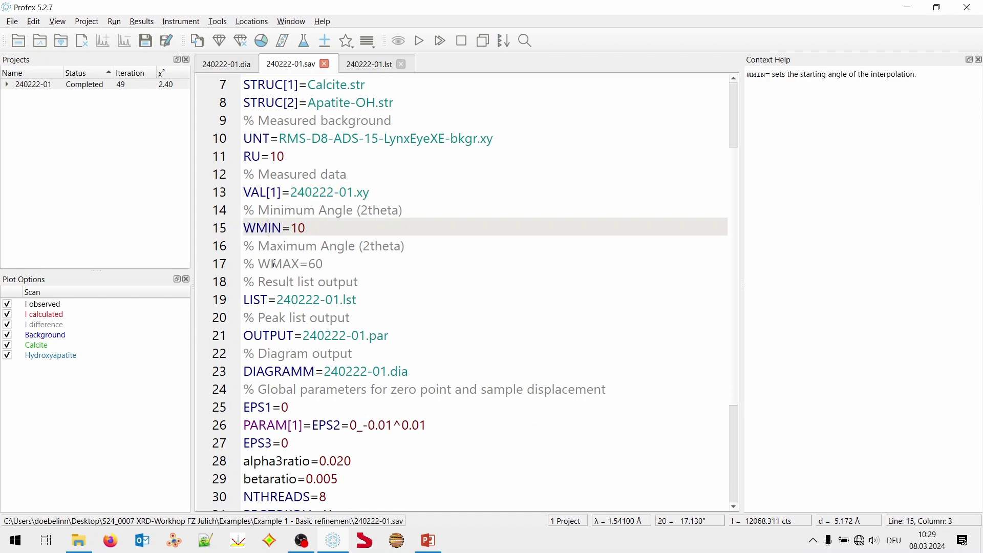
key(Down)
key(Down)
click(272, 228)
click(290, 262)
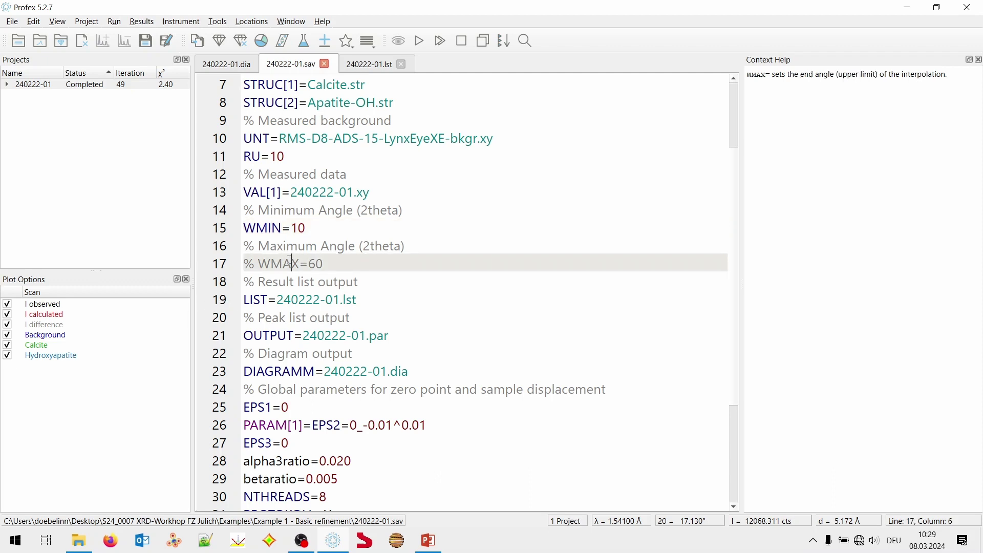
key(Left)
key(Left)
key(Left)
key(Left)
key(Left)
click(332, 264)
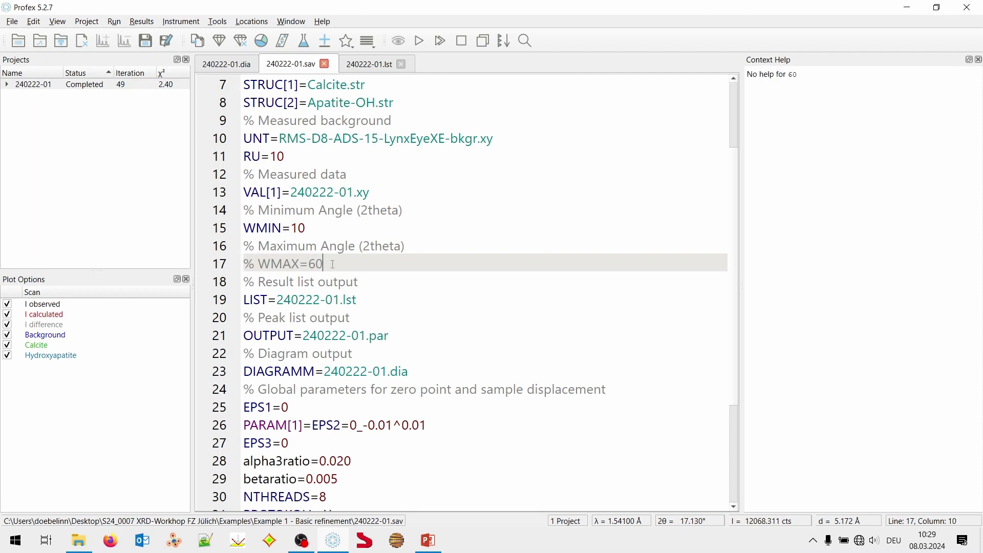
click(307, 228)
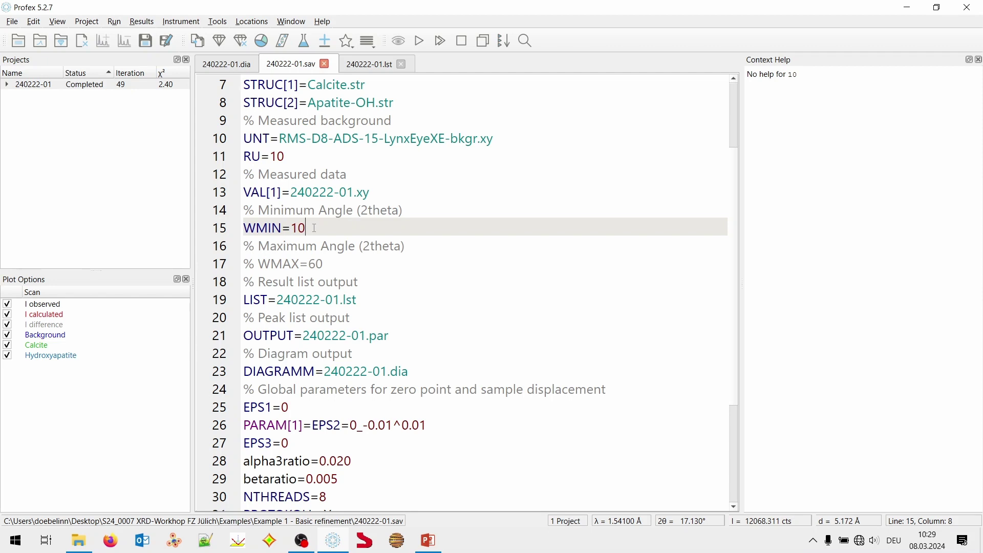
click(262, 229)
click(318, 229)
click(295, 264)
click(378, 263)
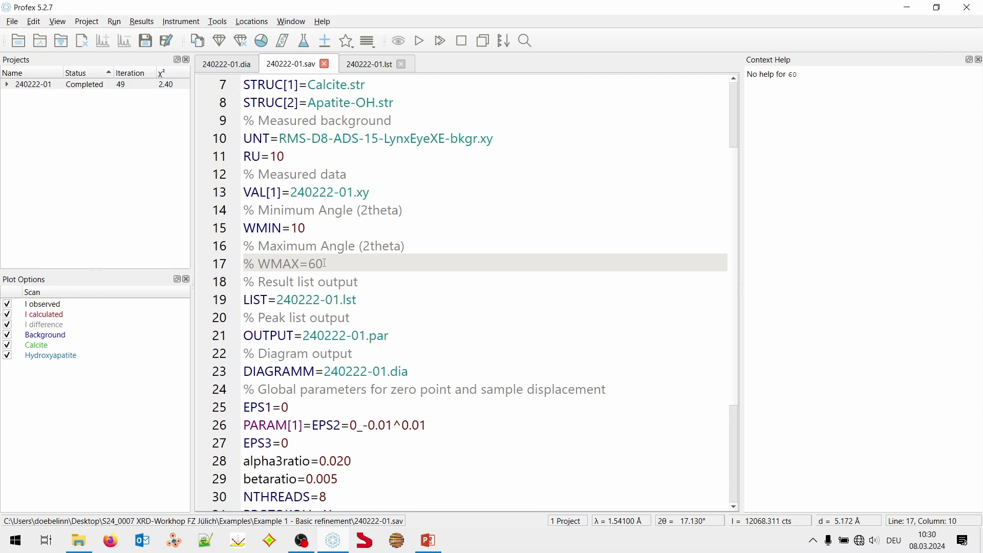
Activate the WMAX=60 line by deleting its leading percent sign, and comment it out again by re-entering the sign
key(ctrl+Left)
key(ctrl+Left)
key(ctrl+Left)
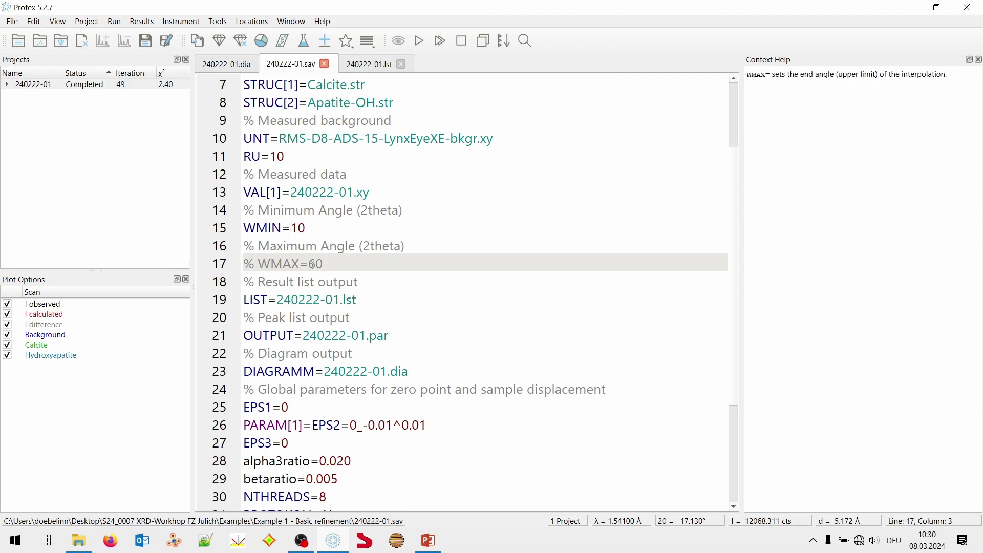
key(BackSpace)
key(BackSpace)
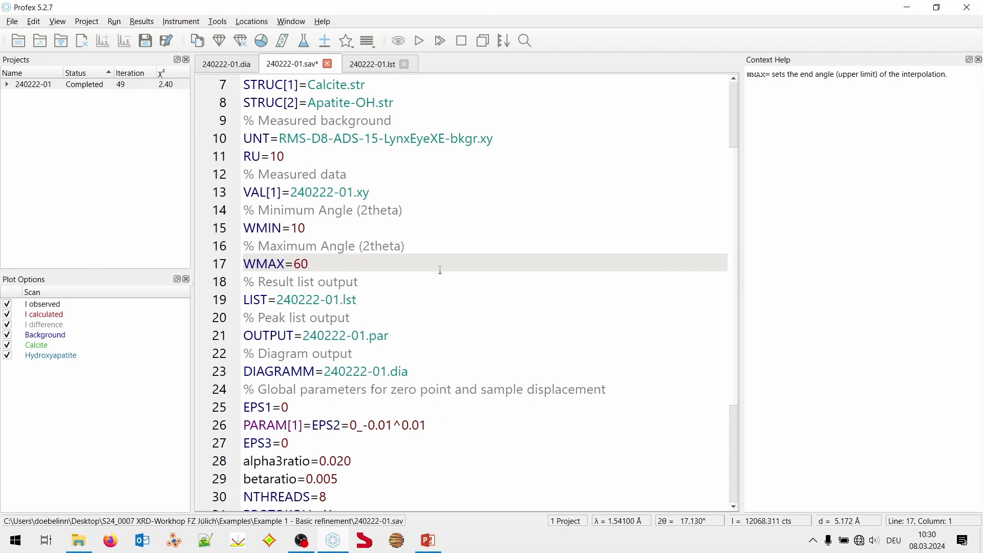
text(%)
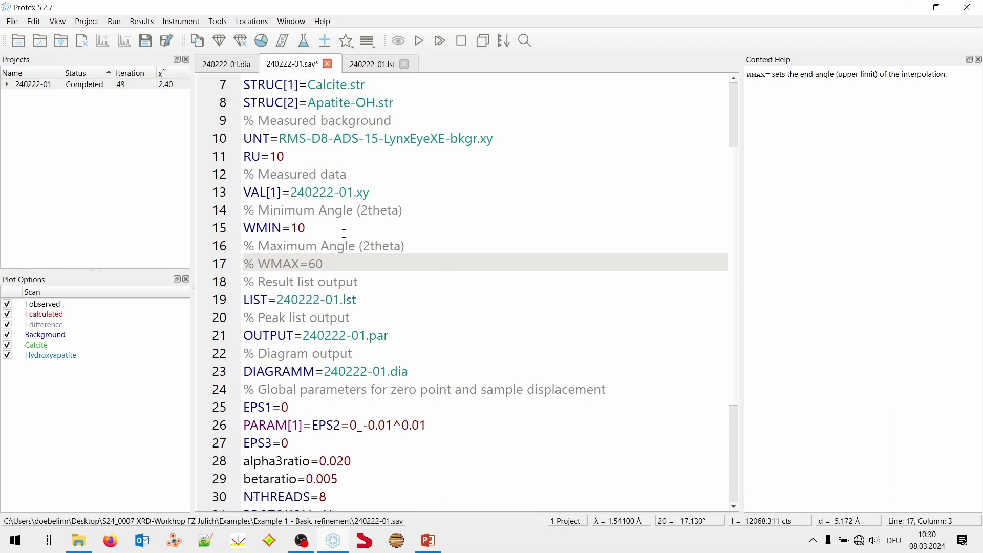
Toggle the WMAX=60 line active and back to a comment with the Uncomment line and Comment line commands
right_click(280, 266)
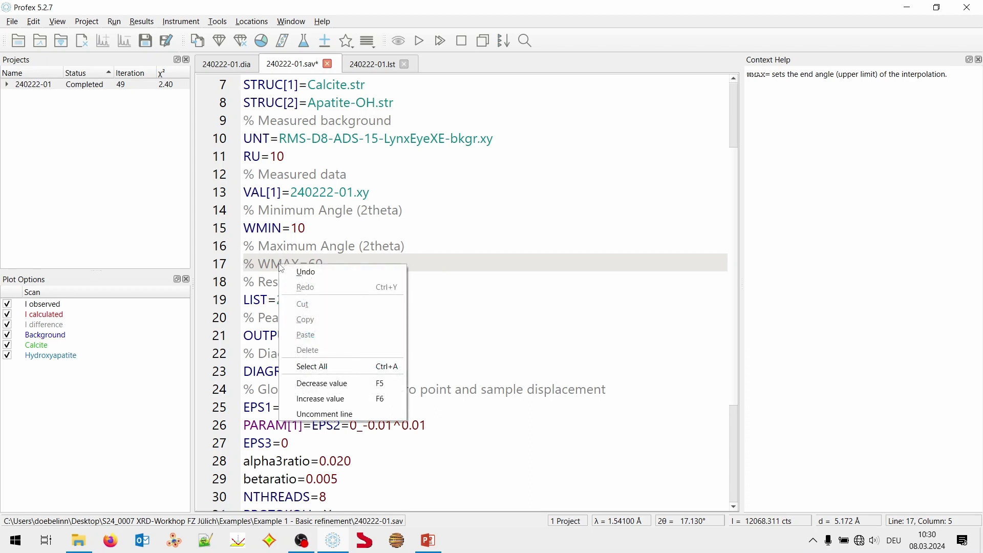
click(373, 417)
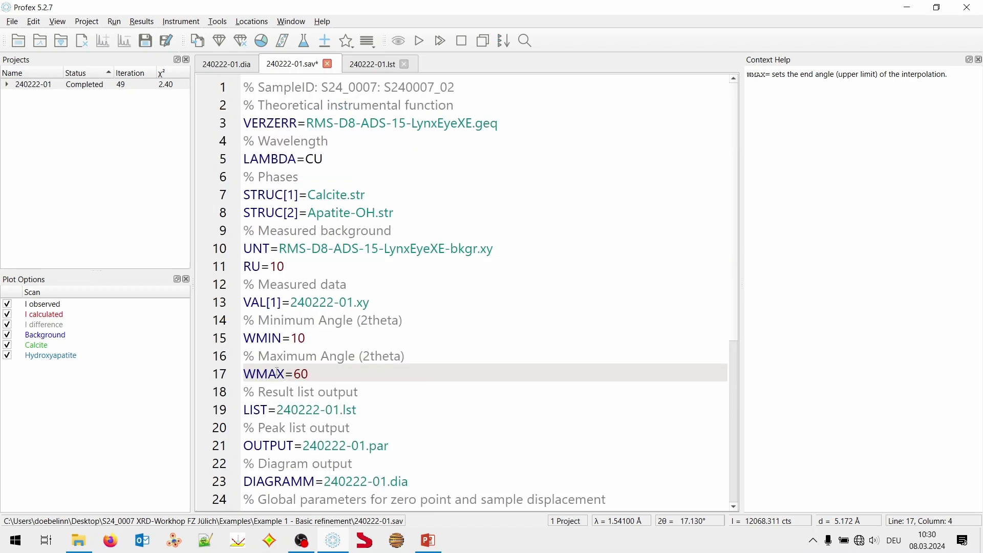
right_click(277, 372)
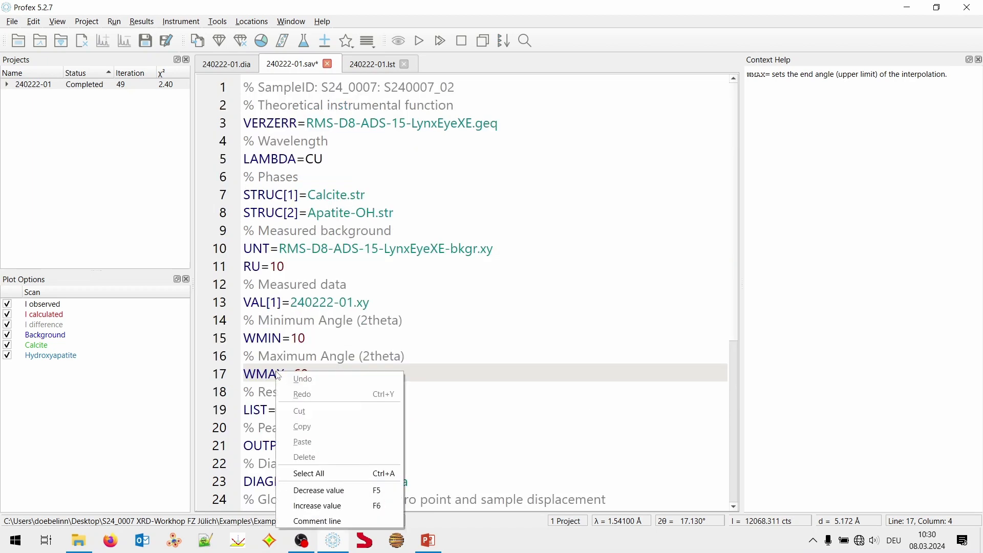
click(324, 521)
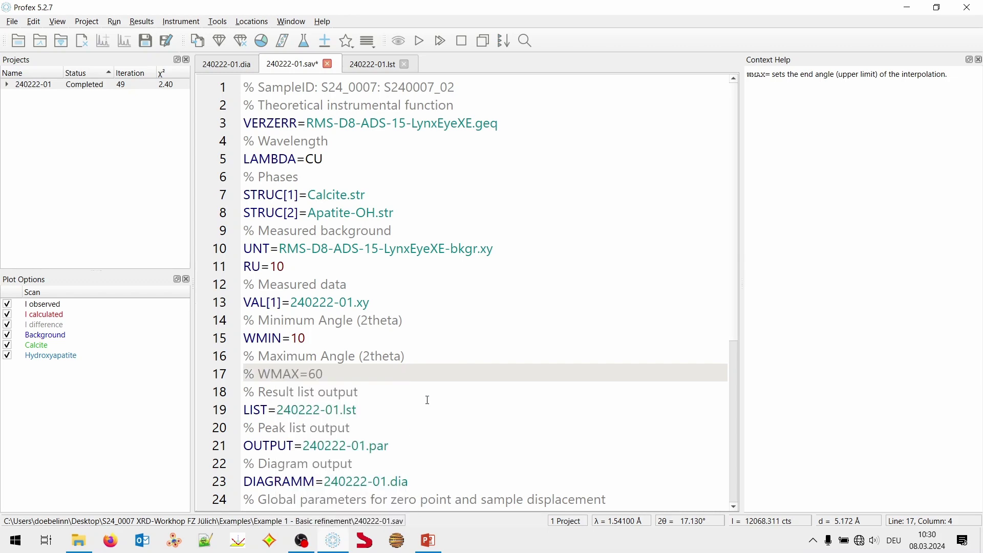
Examine the result, peak list and diagram output entries LIST, OUTPUT and DIAGRAMM and their context help
scroll(492, 326, down, 3)
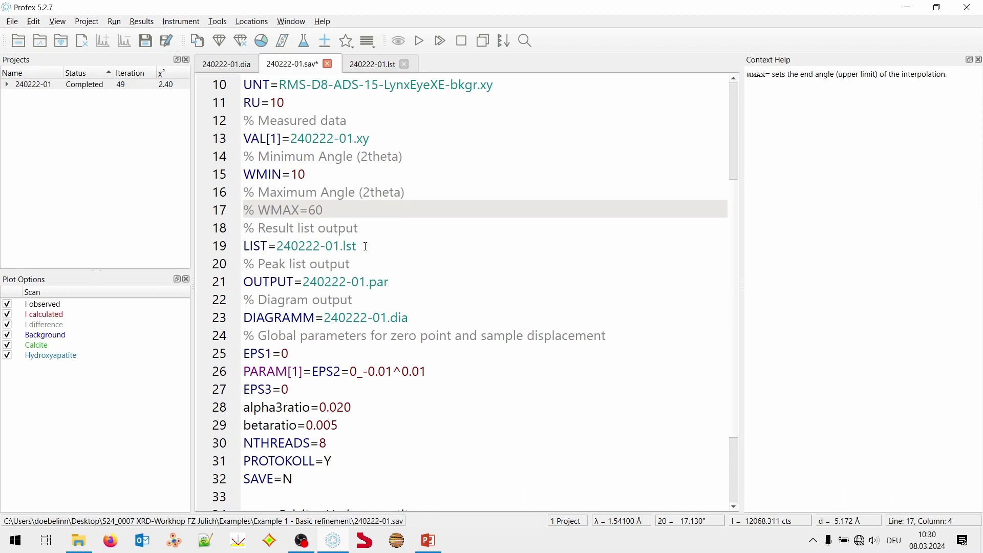
click(268, 229)
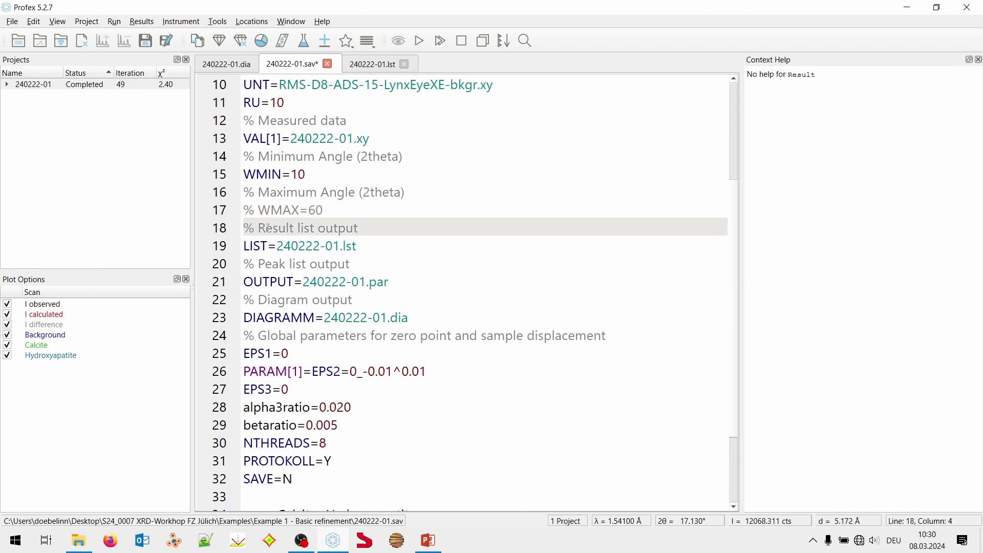
click(284, 247)
click(255, 246)
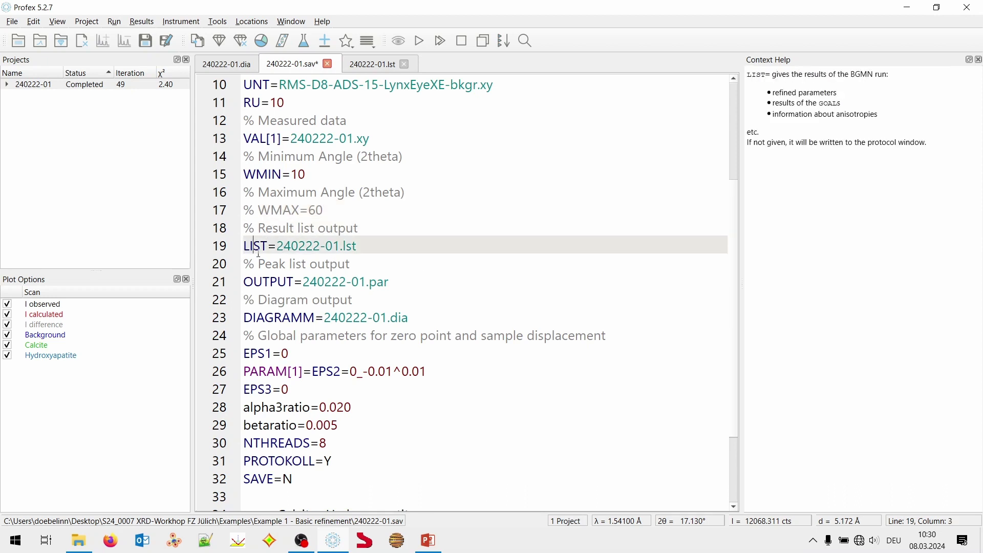
click(271, 282)
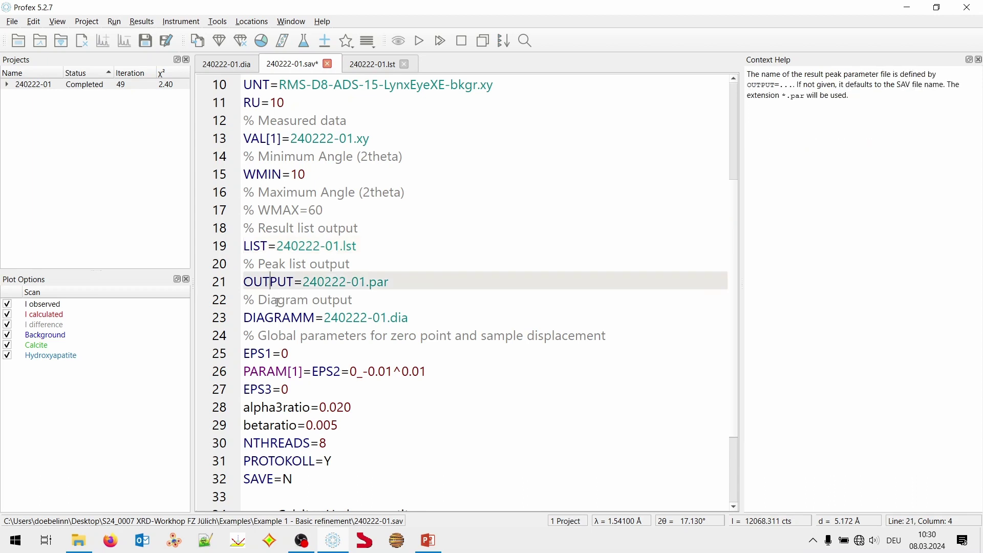
click(284, 316)
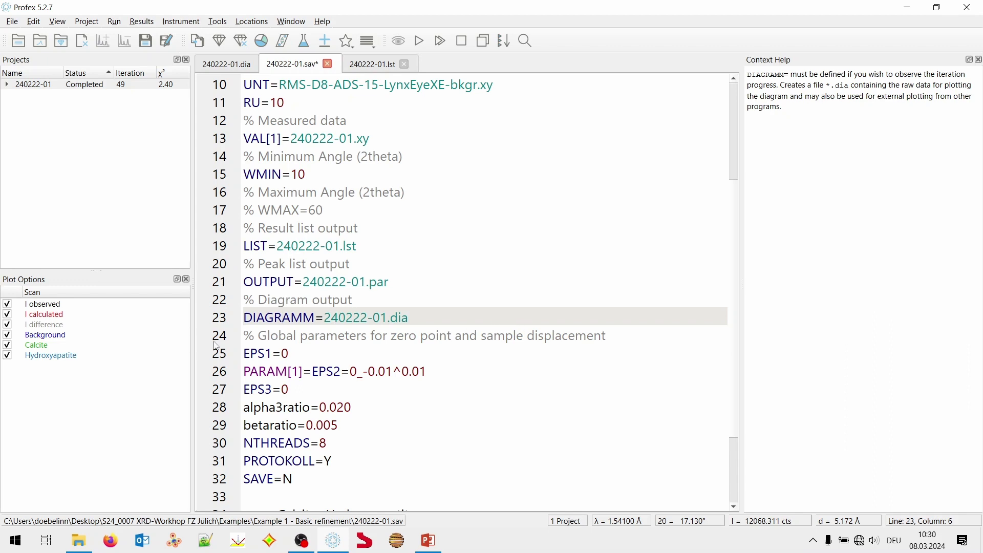
Look up the global parameters EPS1, EPS2 and EPS3, and enlarge the context help text to read the EPS2 sample displacement description
click(263, 353)
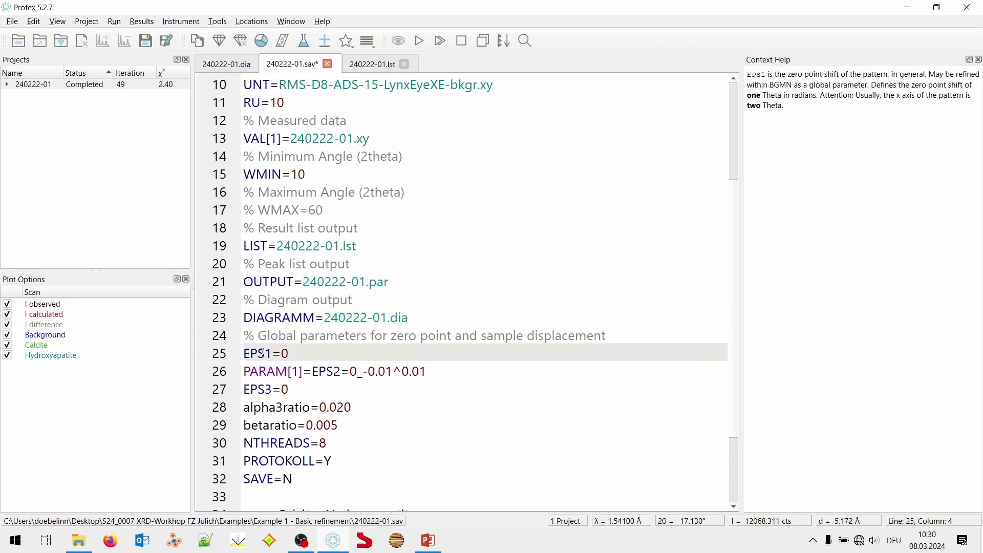
click(323, 372)
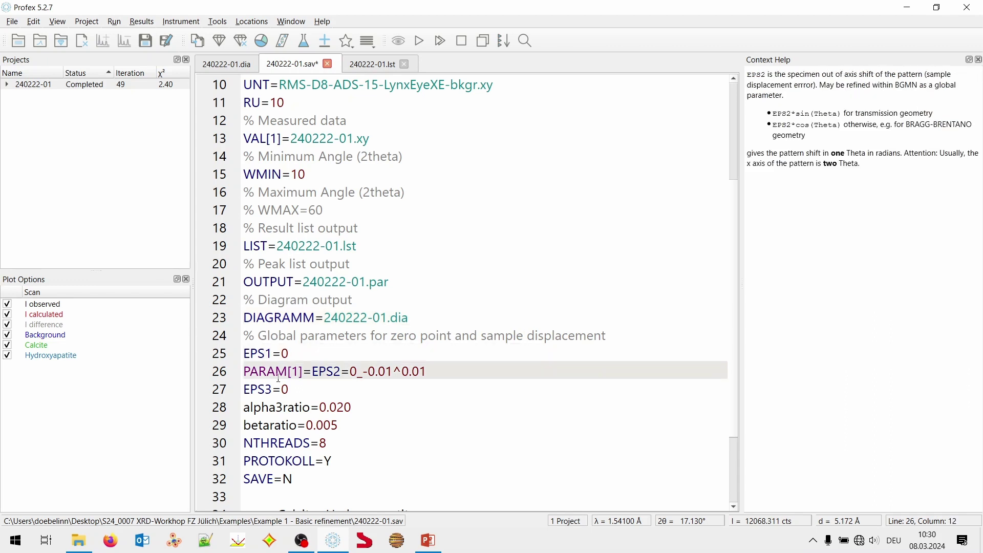
click(255, 388)
click(326, 371)
scroll(887, 151, up, 5)
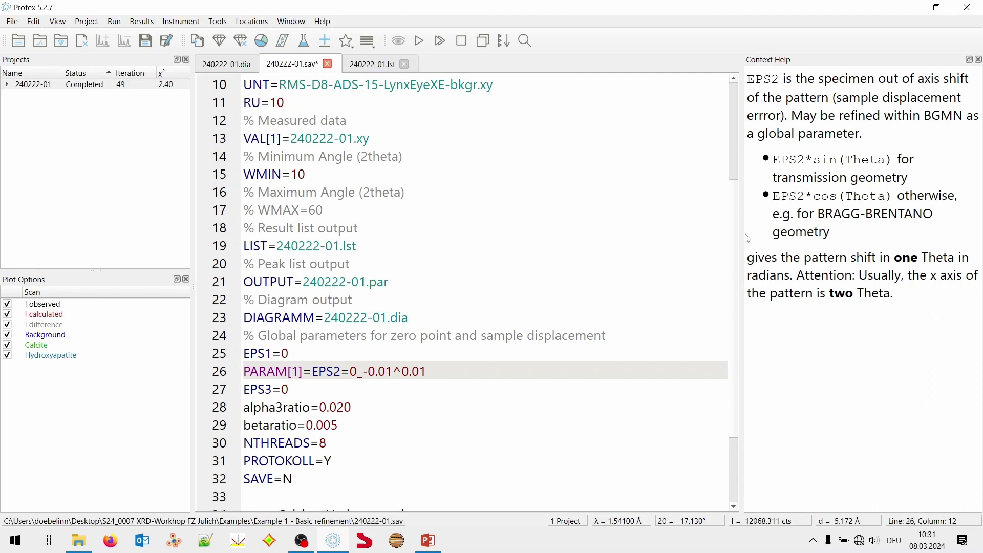
drag(820, 81, 838, 256)
click(845, 314)
Examine the zero point setting EPS1 and its value, and read the context help for EPS3
click(266, 354)
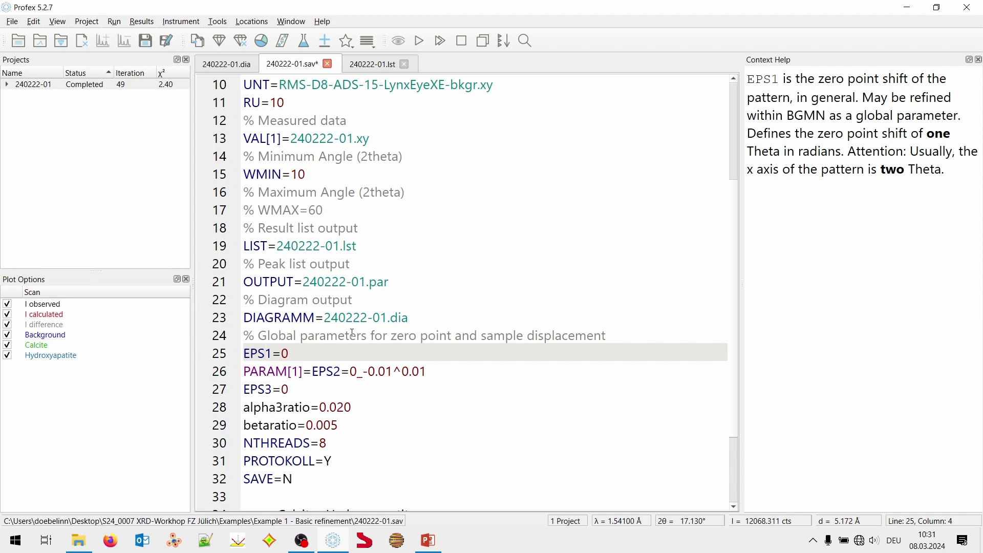
click(324, 353)
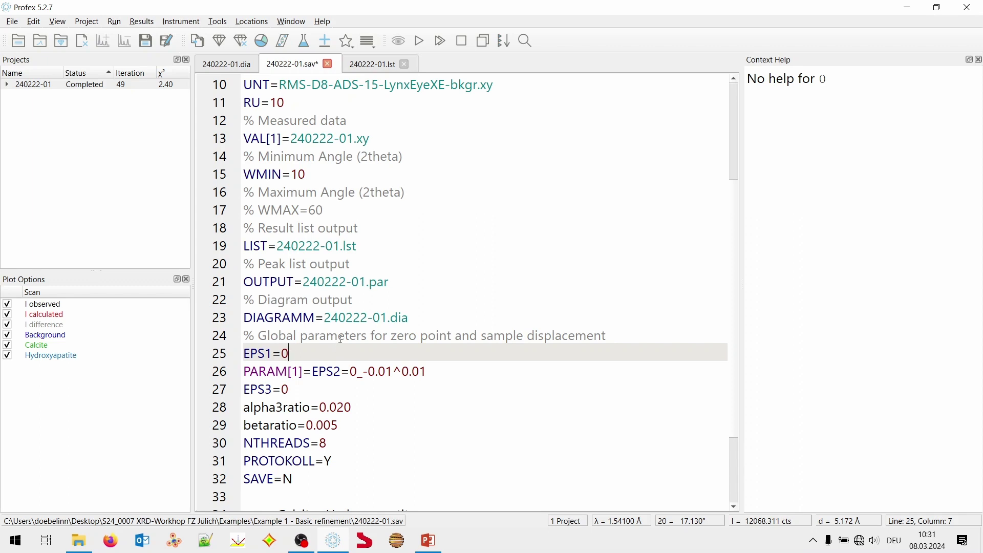
click(257, 392)
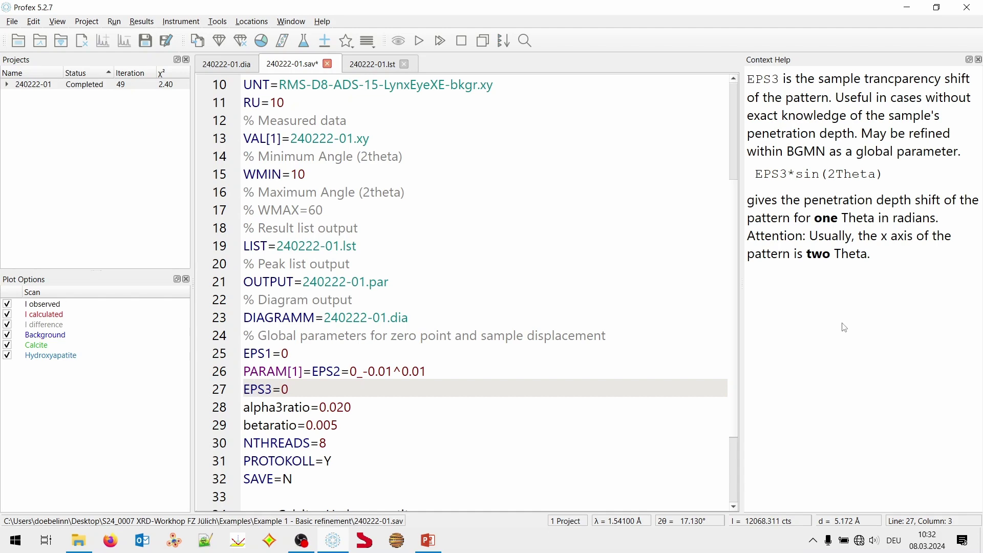
Examine the alpha3ratio and betaratio entries in the control file
scroll(410, 342, down, 2)
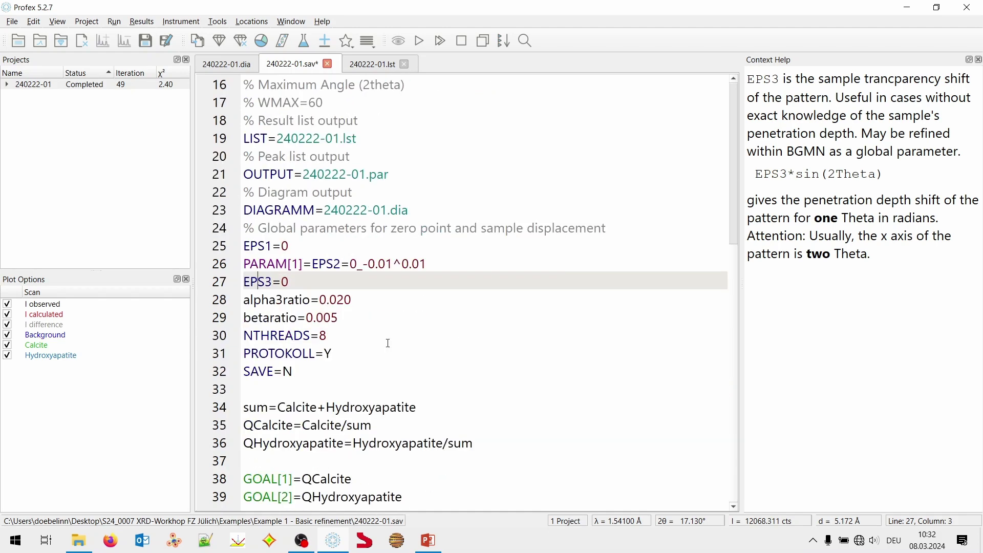
click(268, 301)
click(272, 318)
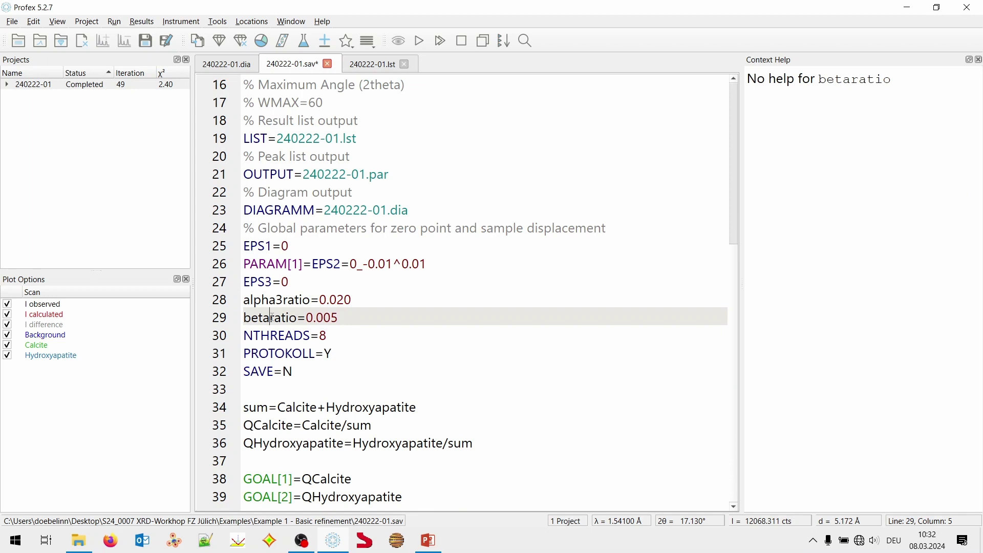
click(289, 300)
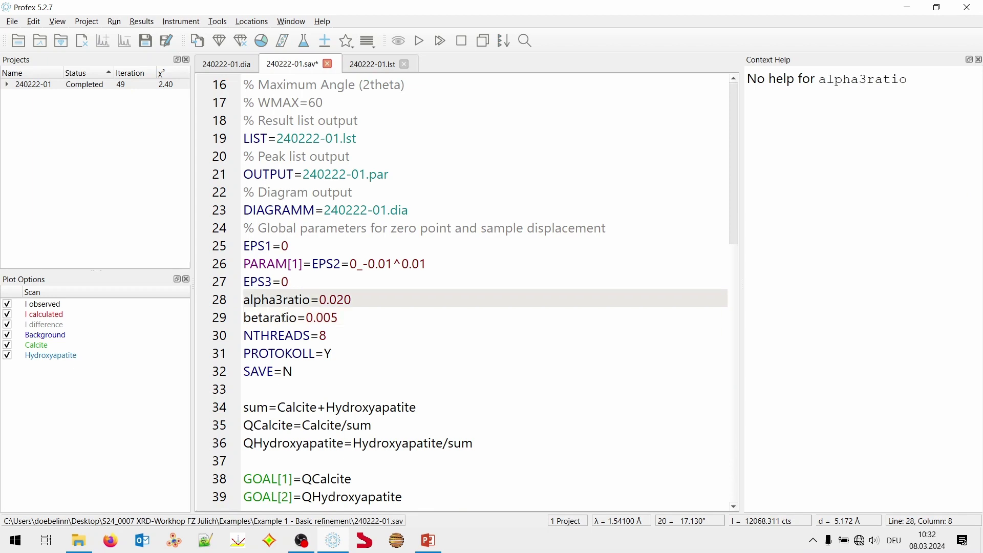
click(283, 318)
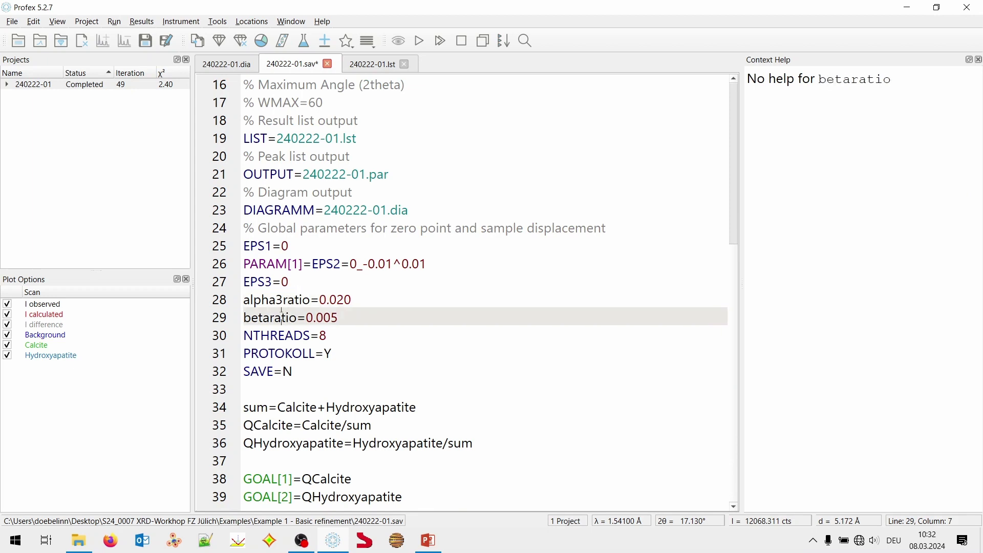
Examine the NTHREADS processor core setting and its context help
click(278, 336)
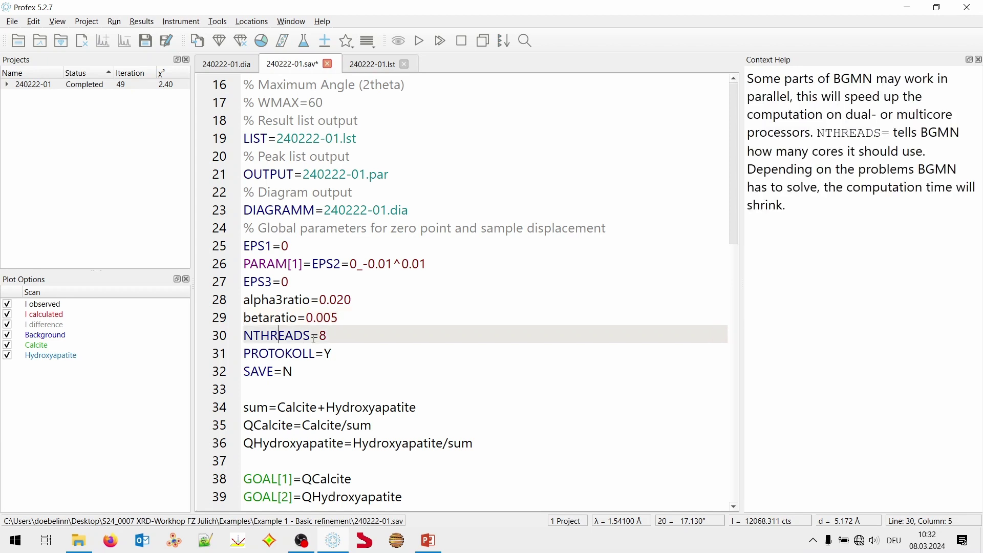
click(338, 336)
click(285, 336)
click(296, 343)
Examine the PROTOKOLL and SAVE switches, their assigned values and their context help
key(Down)
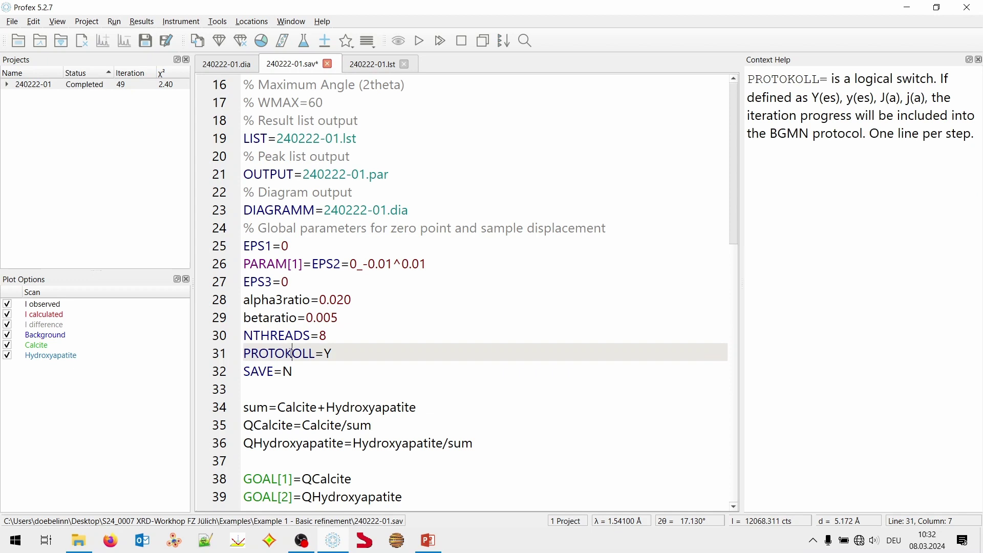
click(261, 371)
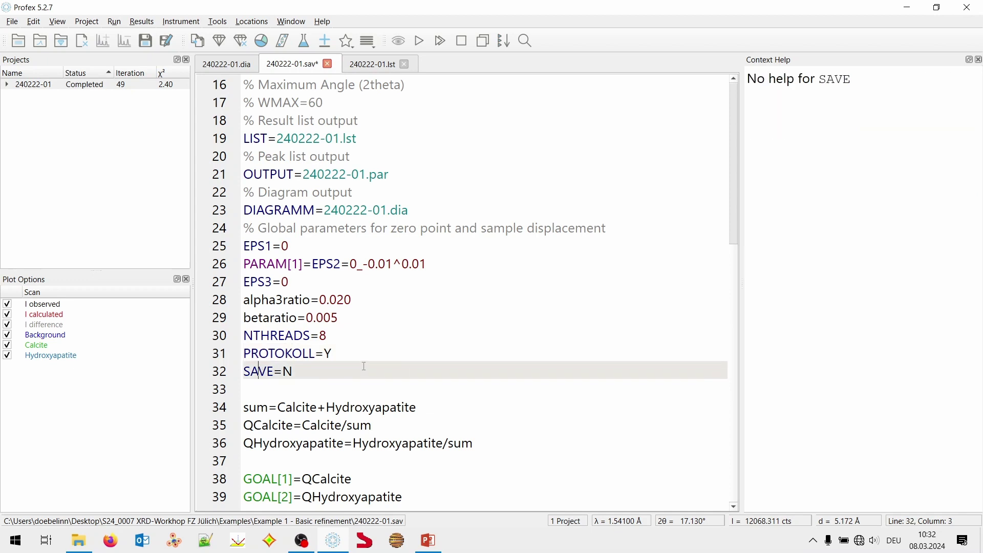
click(268, 354)
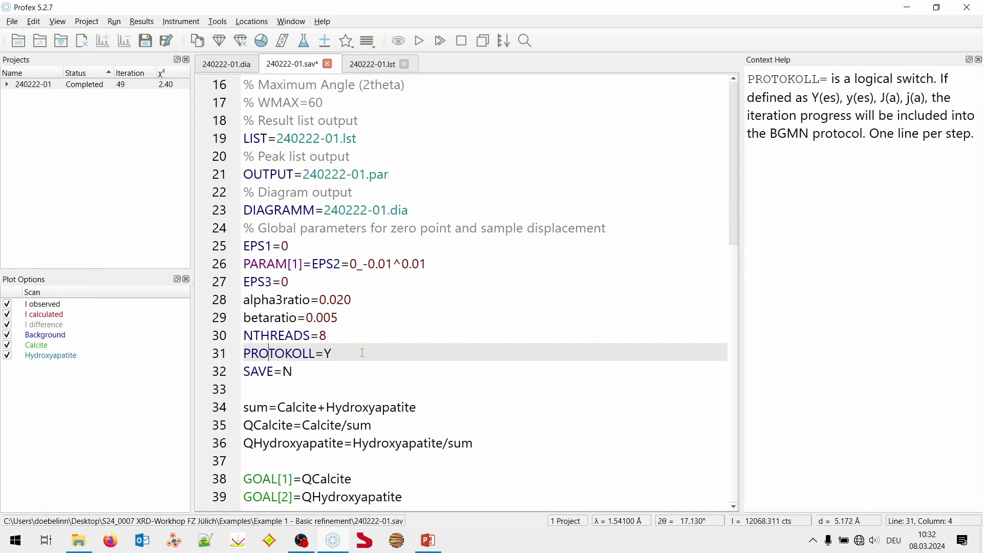
click(360, 354)
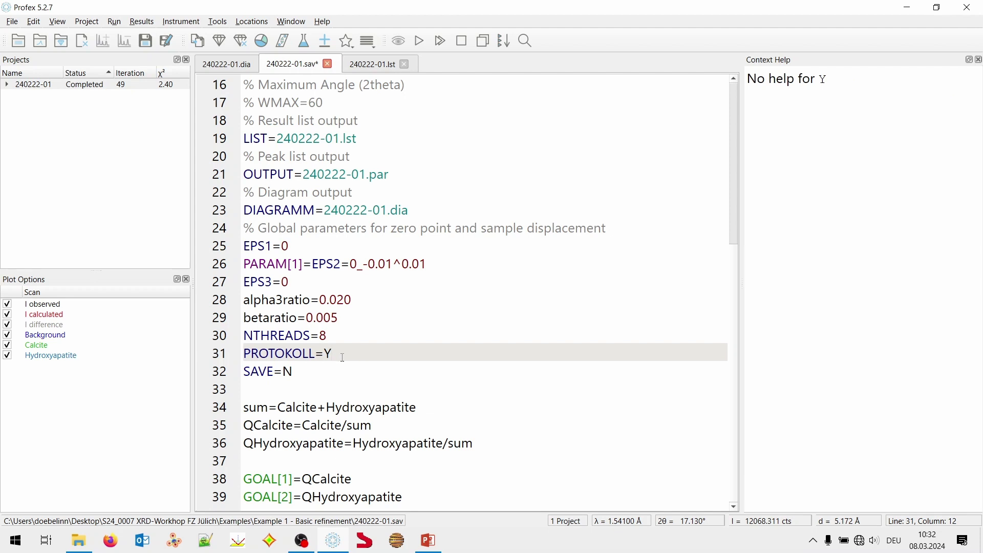
click(259, 373)
click(310, 375)
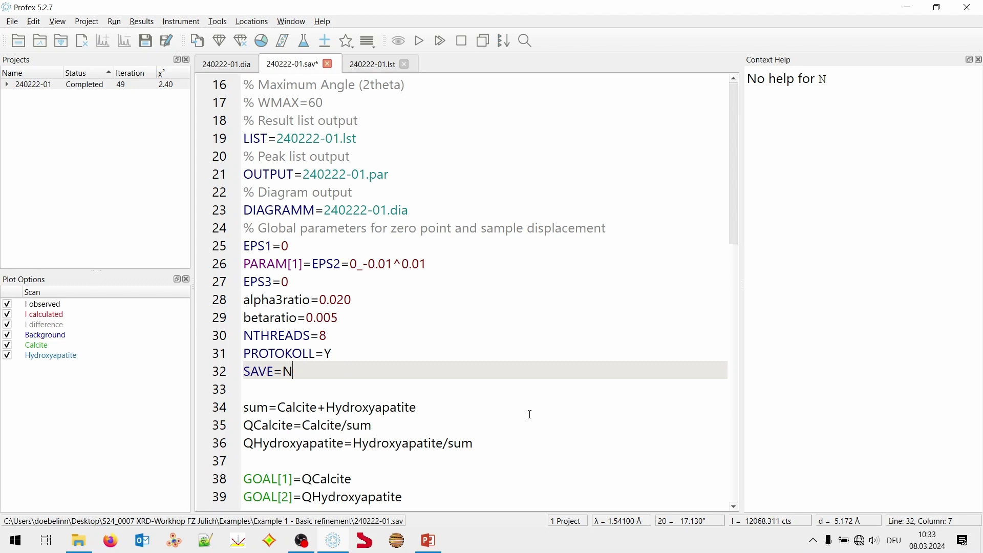
Highlight the phase quantification block and examine the sum formula that adds Calcite and Hydroxyapatite
drag(271, 392, 481, 496)
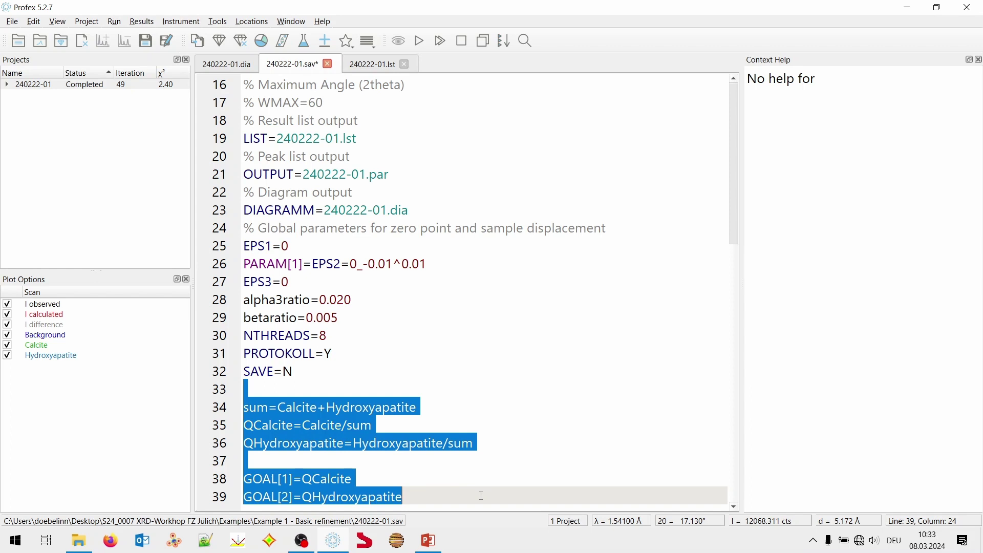
click(386, 390)
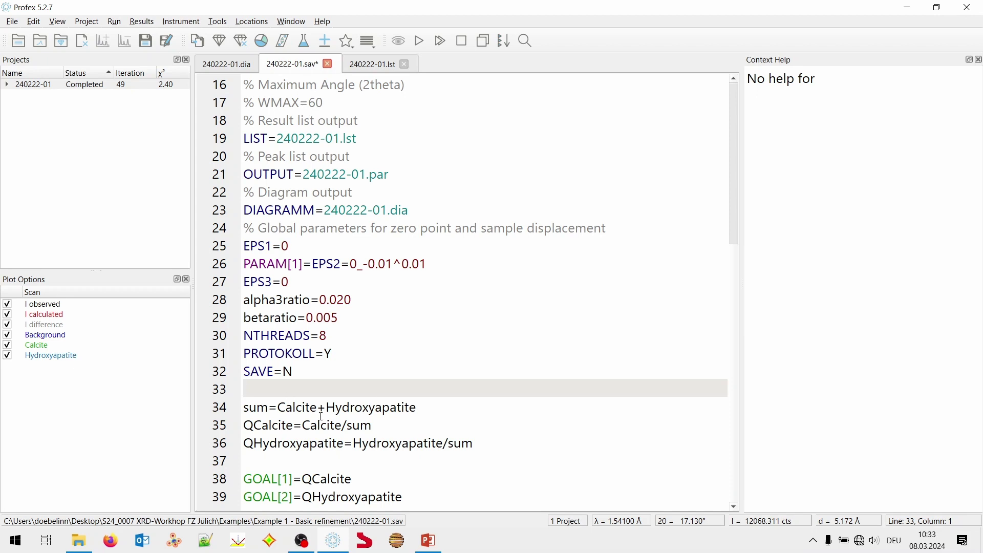
click(293, 407)
click(348, 407)
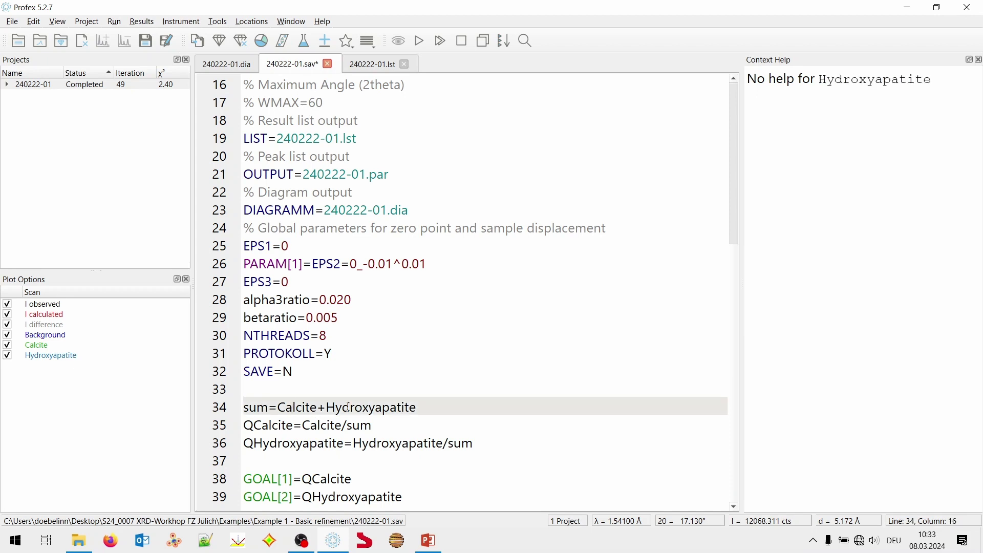
double_click(348, 407)
double_click(308, 407)
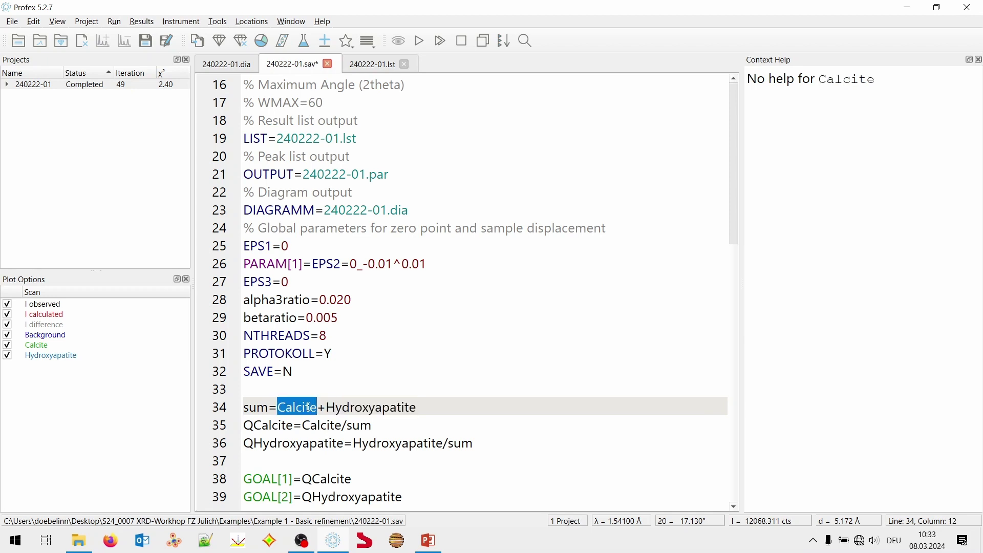
click(454, 406)
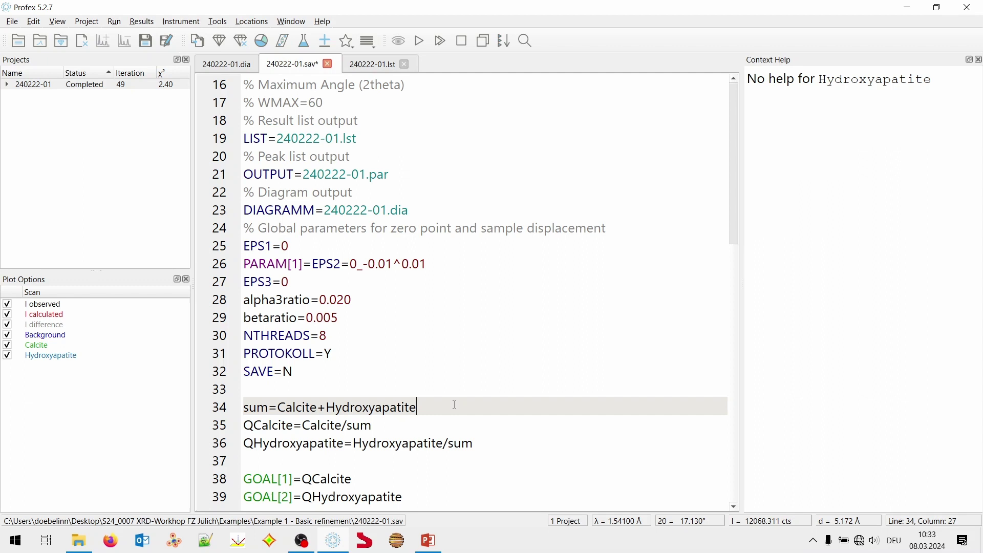
click(306, 407)
click(257, 407)
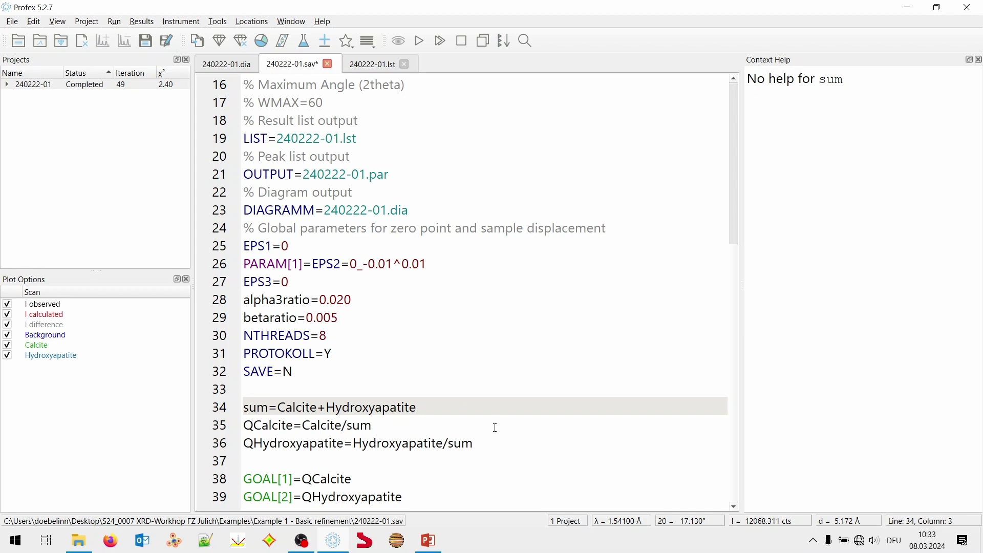
click(302, 409)
Examine the QCalcite and QHydroxyapatite formulas and highlight the two GOAL lines that output them
drag(293, 425, 244, 425)
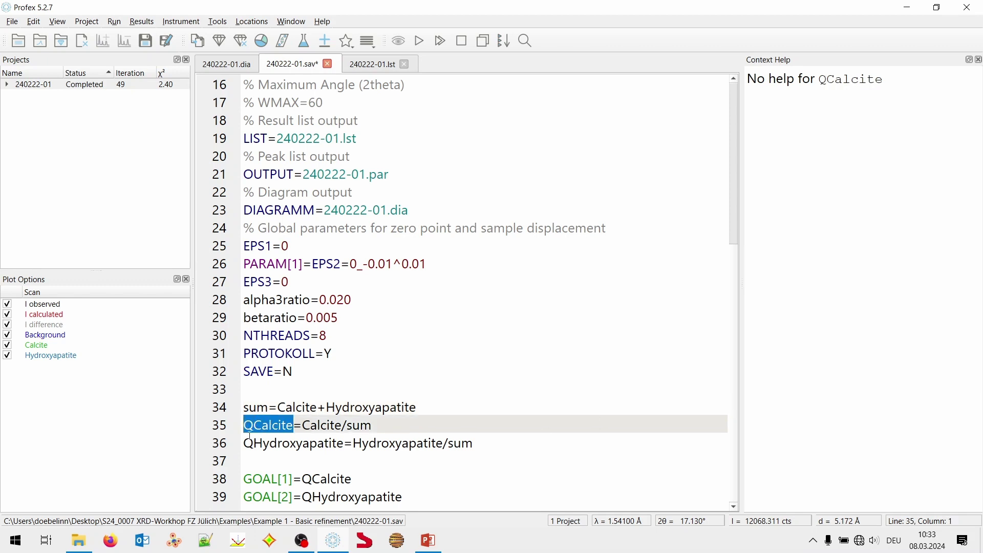
click(344, 443)
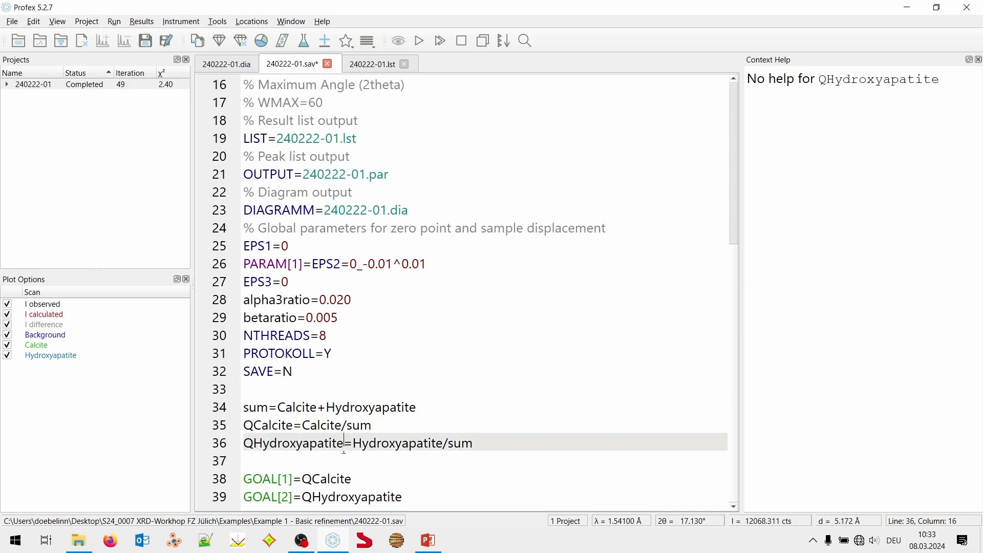
drag(244, 479, 422, 492)
click(406, 463)
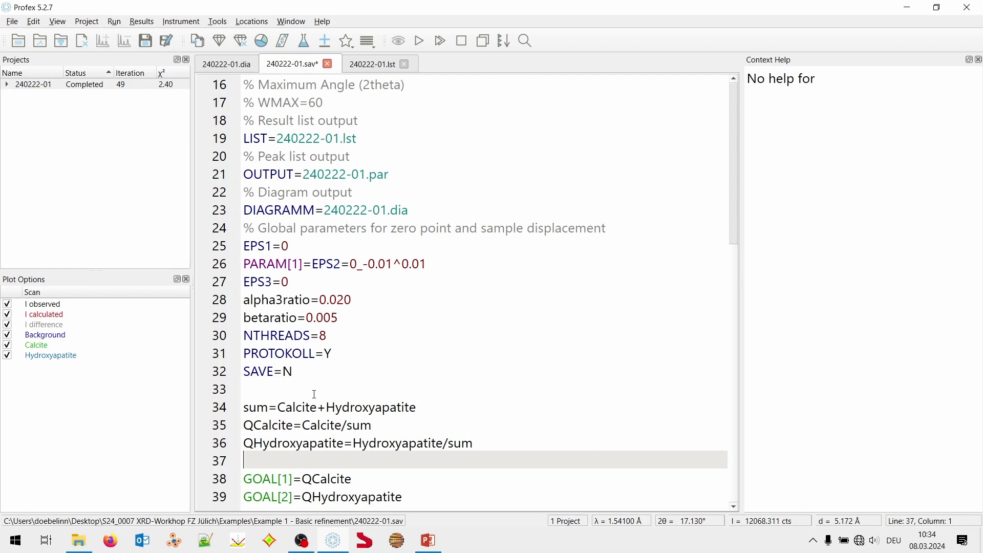
Add the Quartz_1.str phase from MarsMineralCompendium to the refinement, and highlight its STRUC[3] line in the control file
click(321, 44)
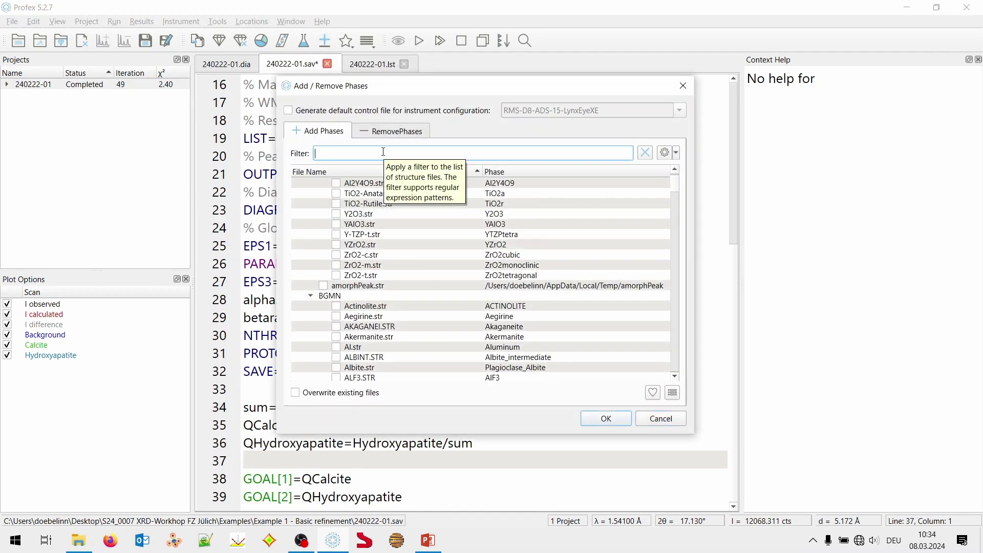
text(Quartz)
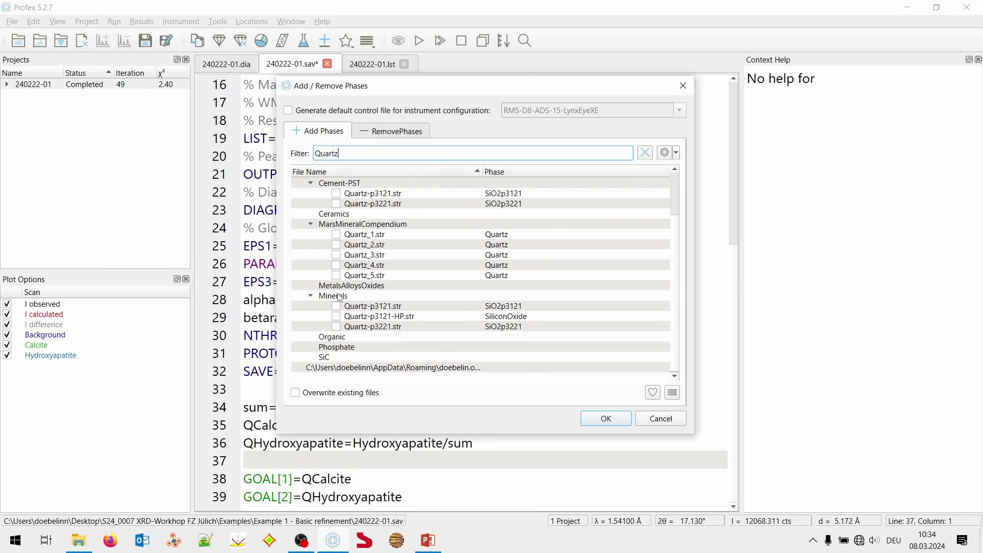
click(337, 236)
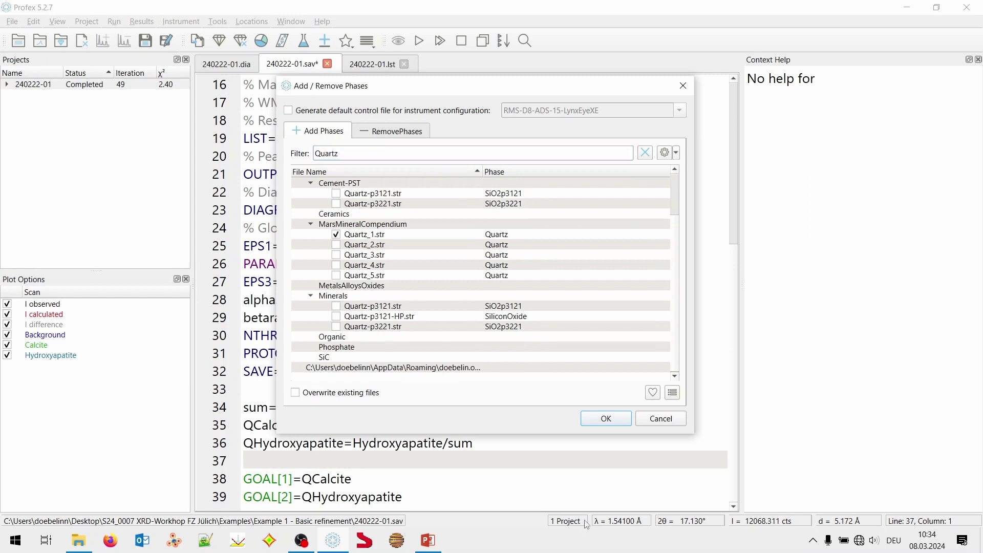
click(616, 418)
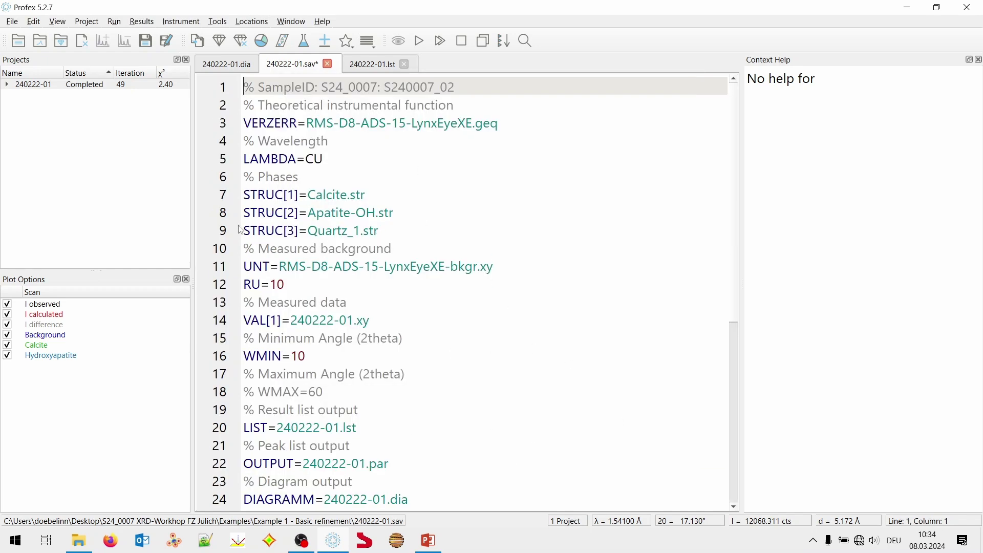
drag(244, 230, 245, 241)
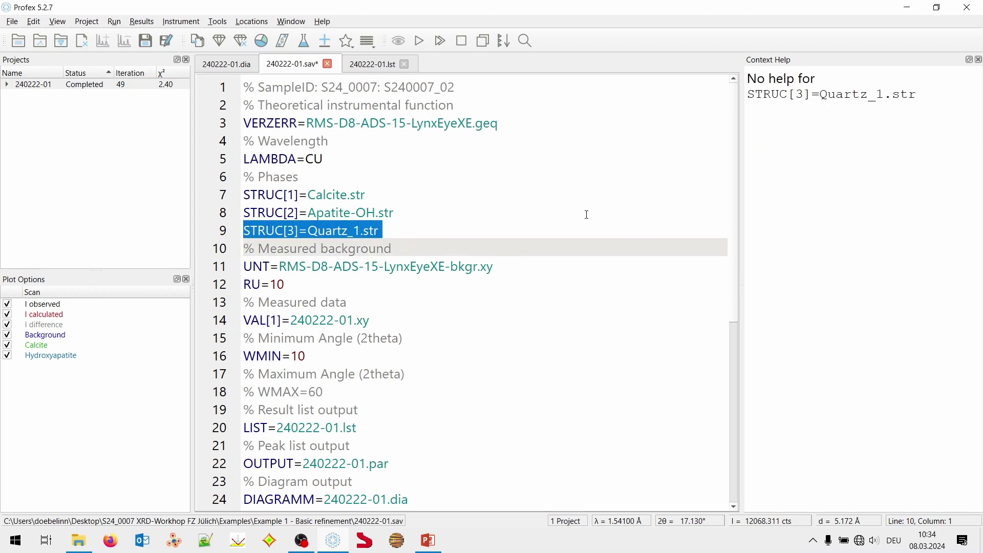
Examine the Quartz term in the sum formula, the QQuartz formula and the GOAL[3] line
scroll(583, 215, down, 6)
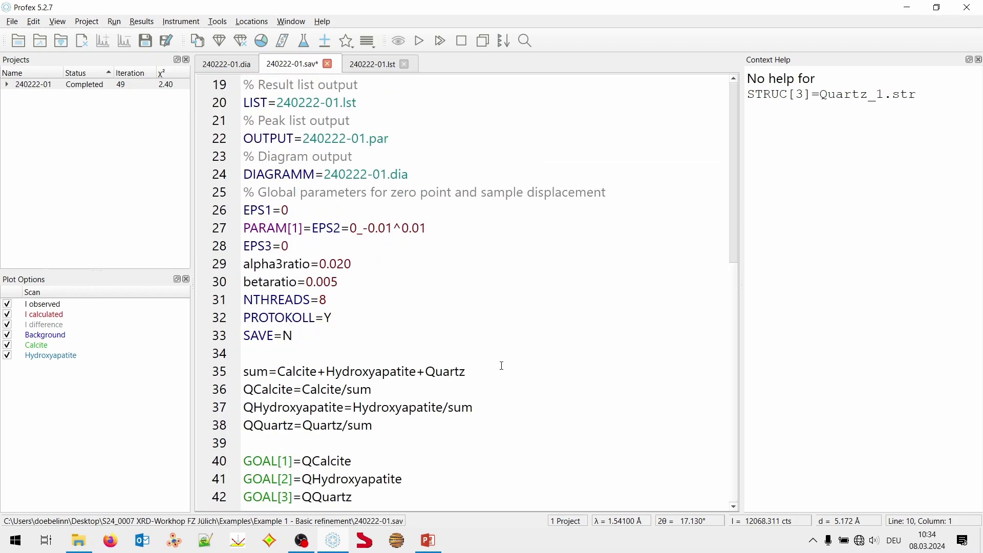
drag(430, 371, 455, 372)
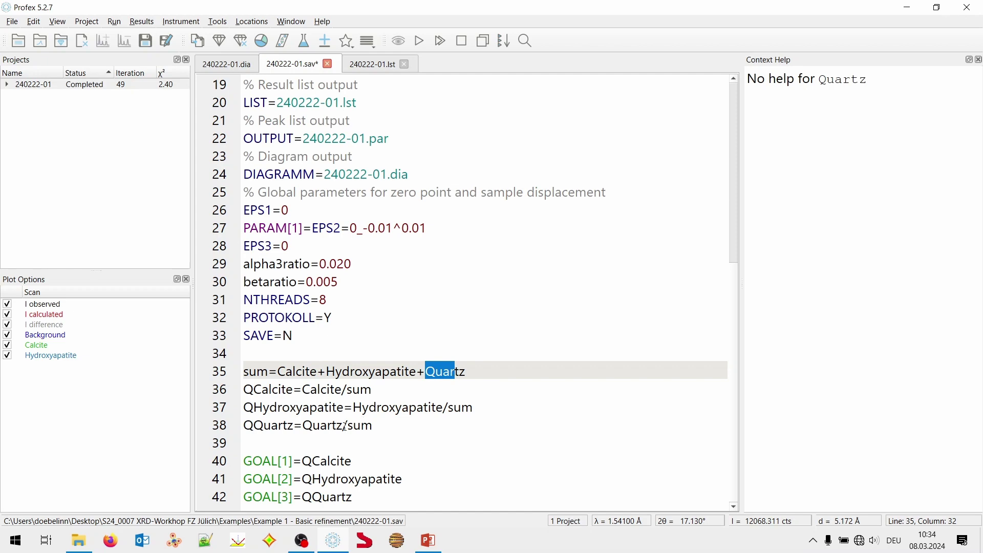
click(328, 425)
click(338, 497)
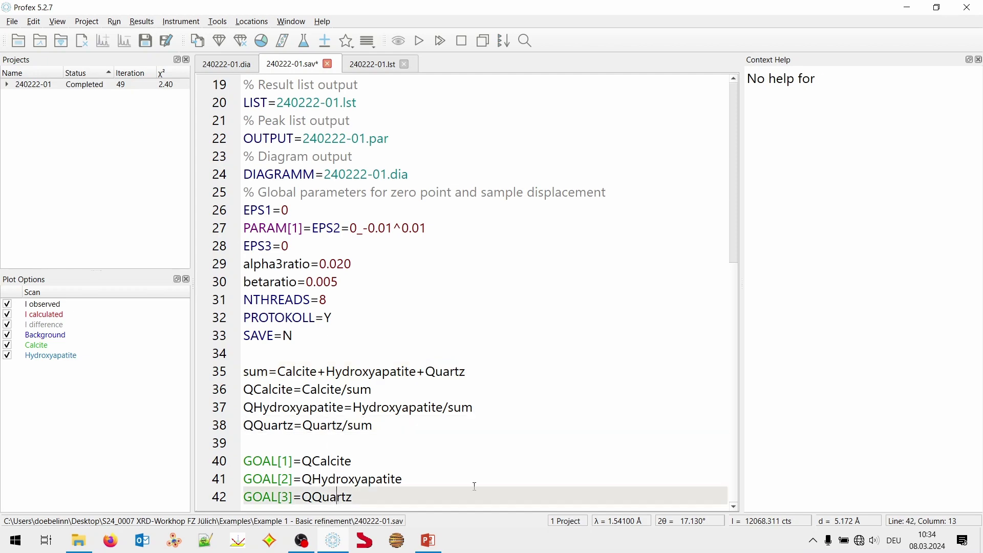
Remove the Quartz_1.str phase from the refinement with file deletion enabled, and check the remaining quantification and GOAL lines
click(325, 40)
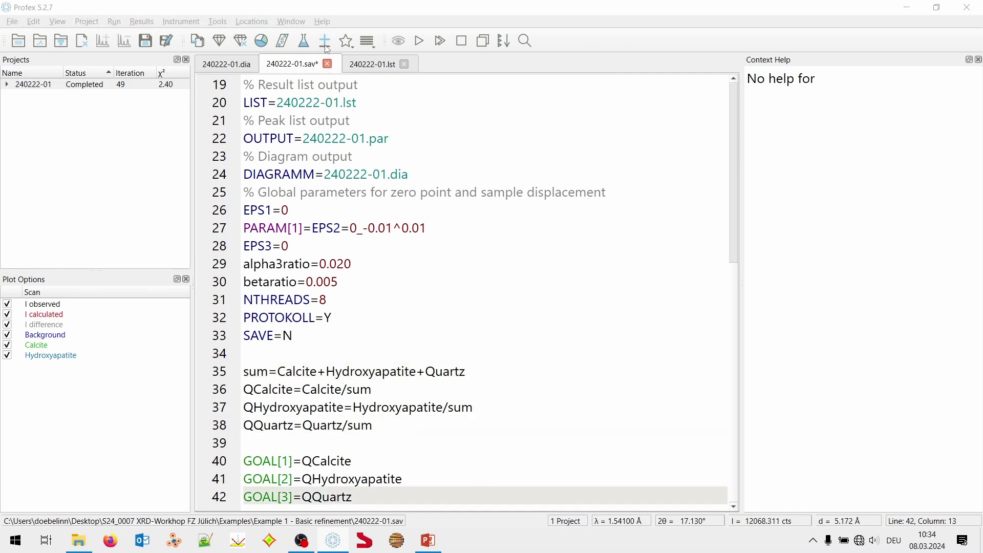
click(389, 132)
click(311, 185)
click(310, 395)
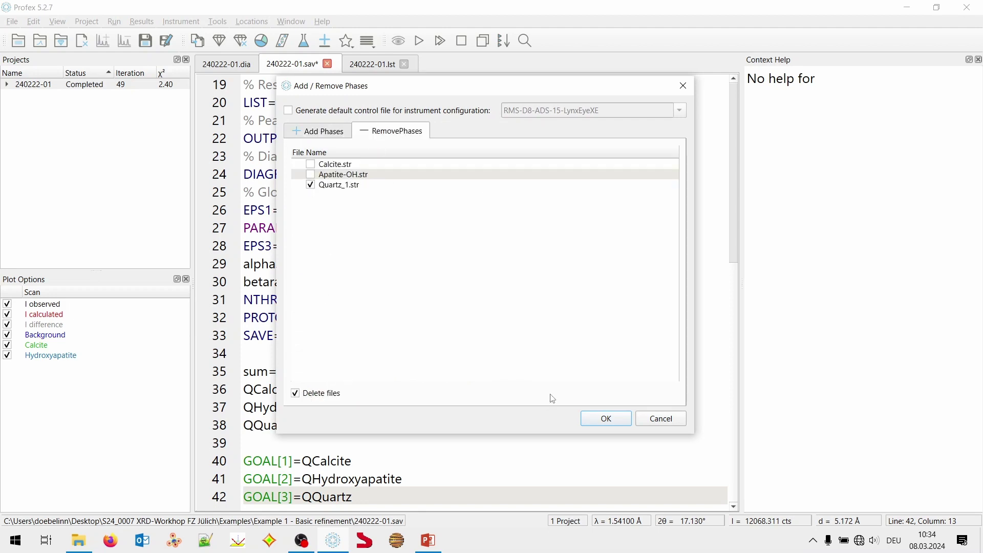
click(611, 420)
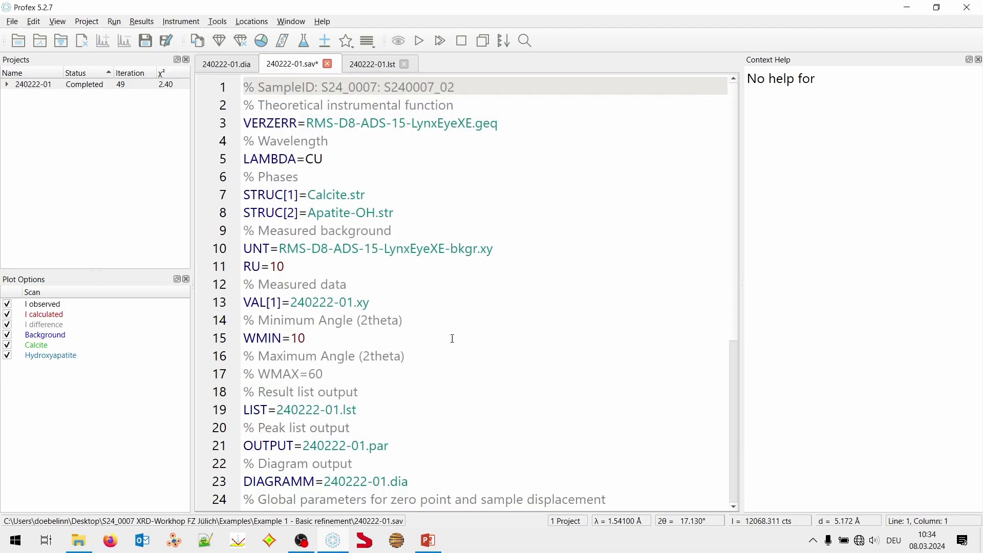
scroll(461, 302, down, 5)
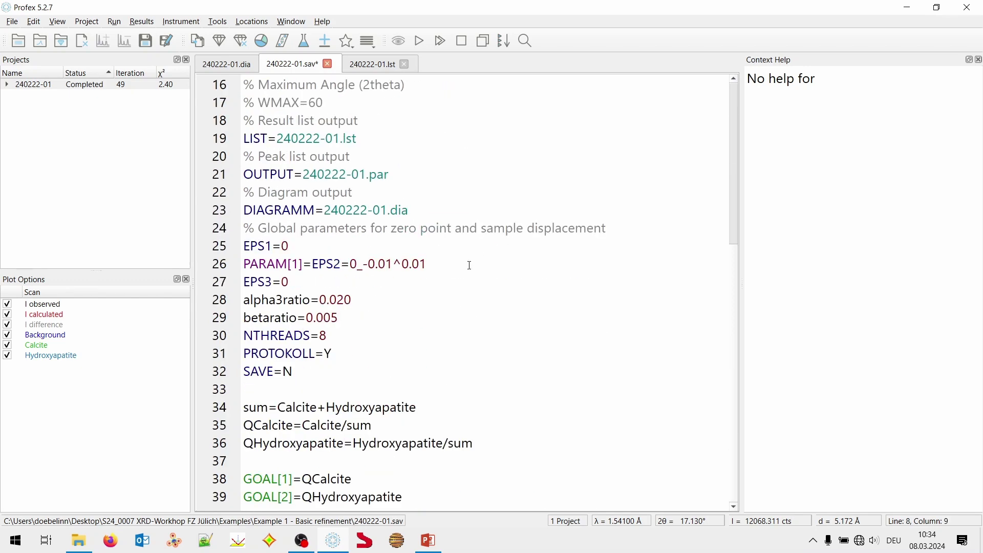
click(314, 424)
click(322, 496)
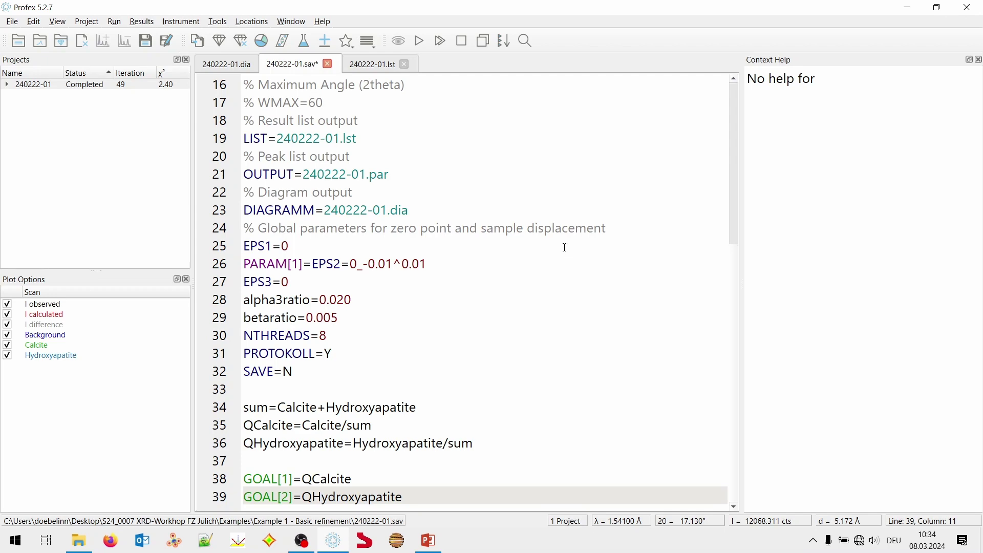
Examine the context help of the STRUC lines and the actions offered for the STRUC[2] line
scroll(576, 253, up, 5)
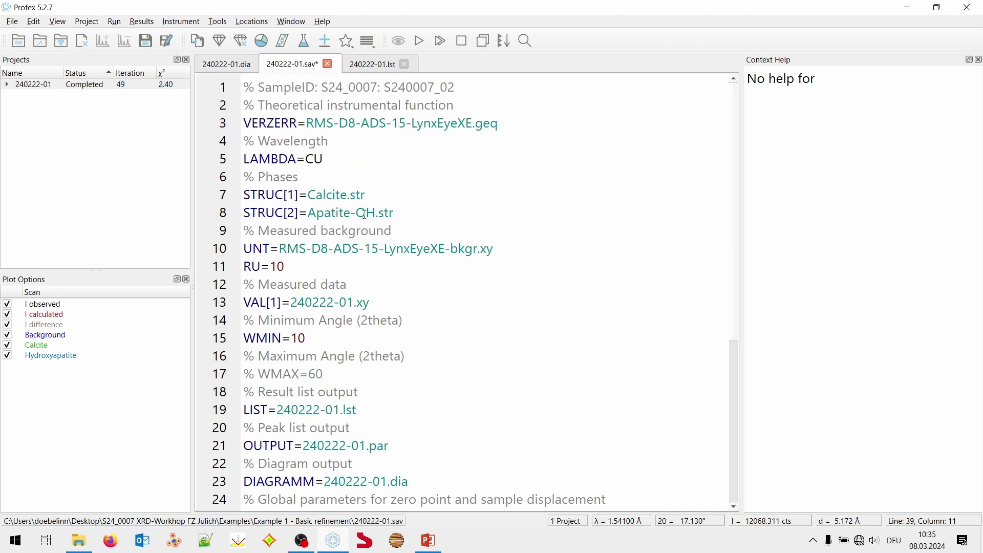
click(277, 195)
click(267, 213)
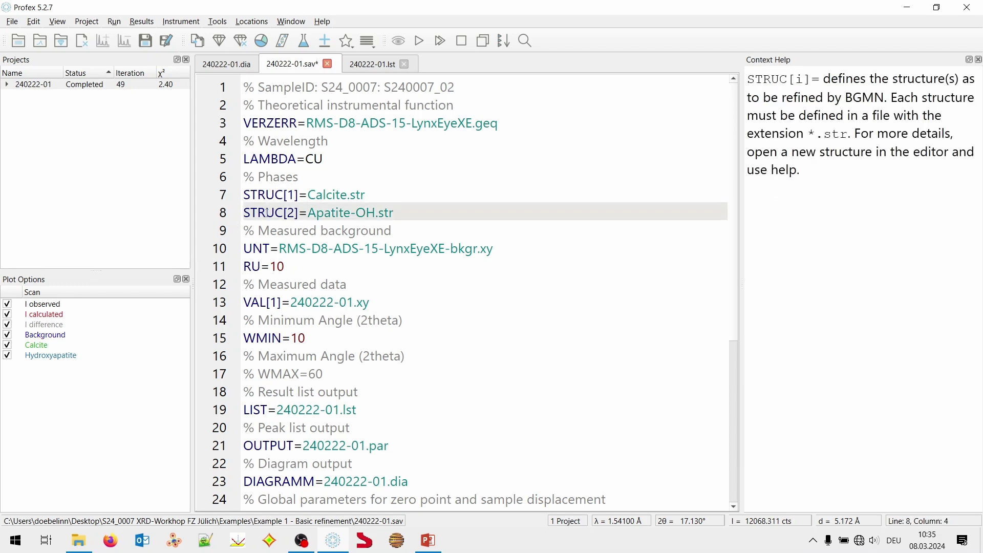
right_click(269, 214)
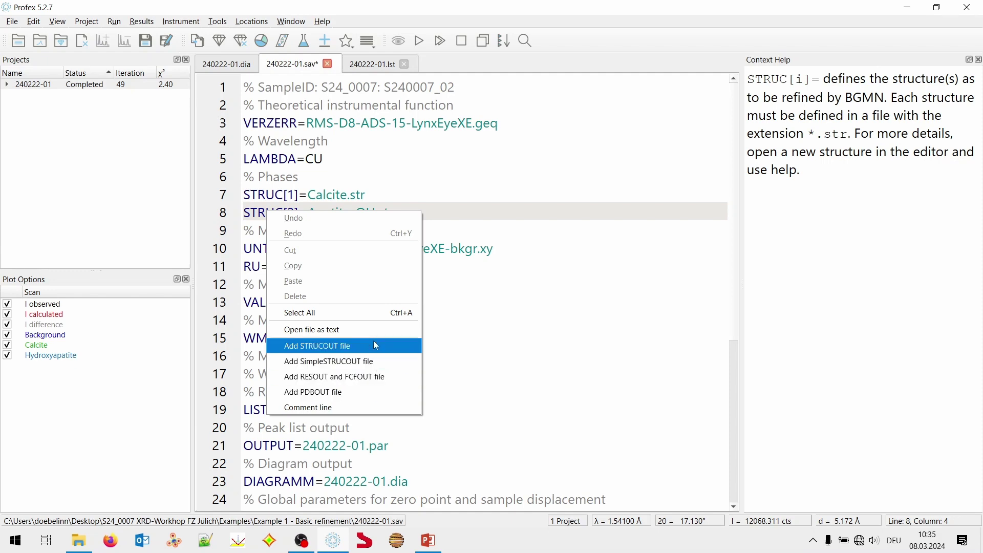
Switch the LAMBDA wavelength distribution to FE and set it back to CU
click(304, 160)
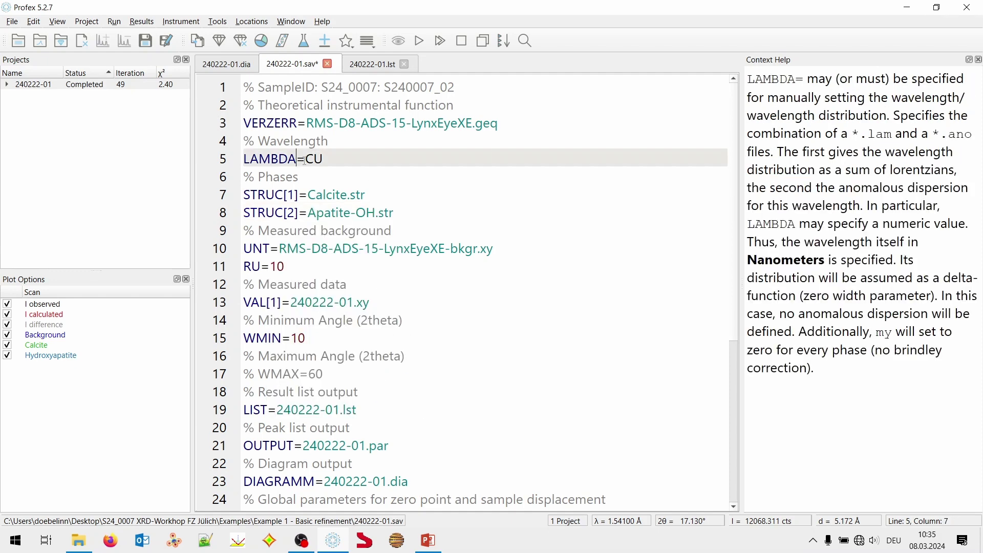
right_click(272, 161)
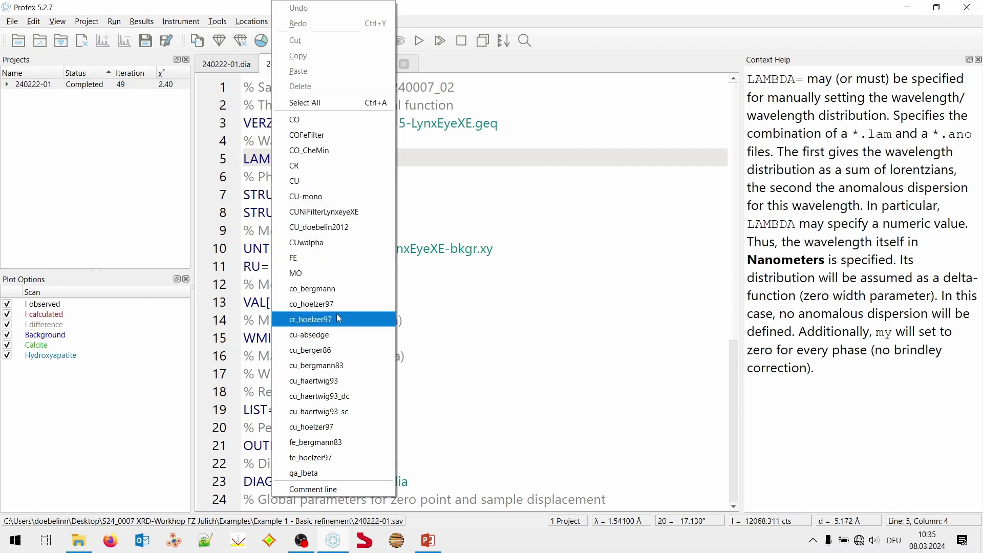
click(344, 262)
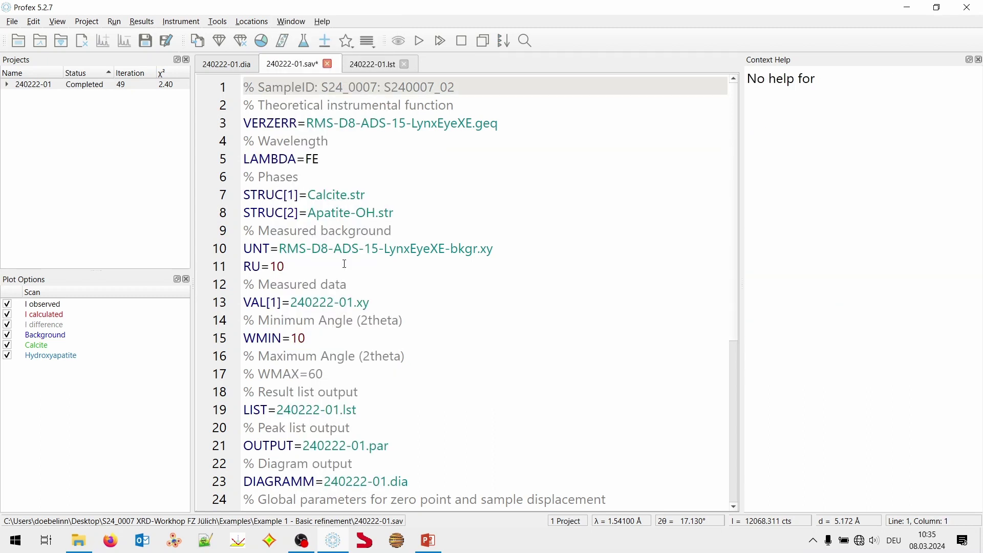
click(289, 165)
right_click(289, 162)
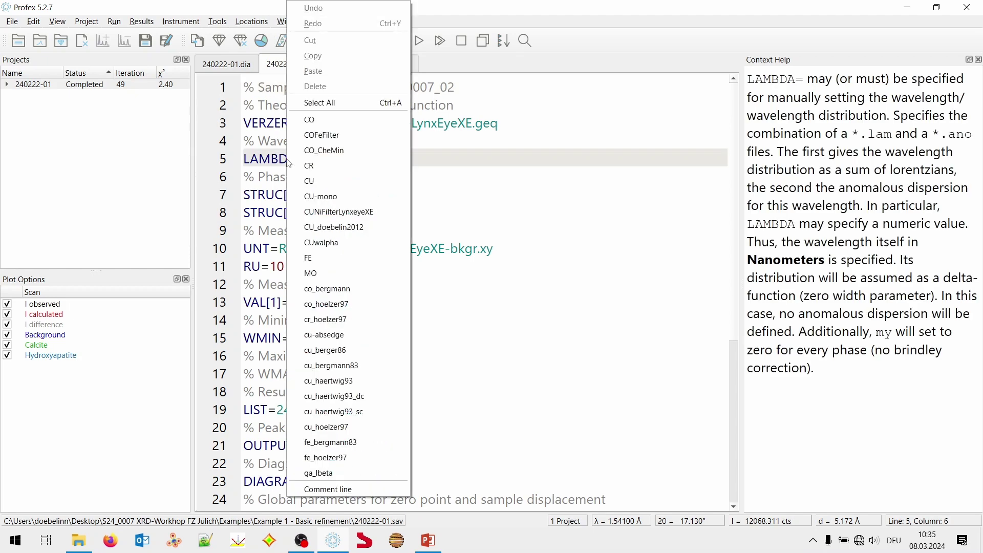
click(332, 186)
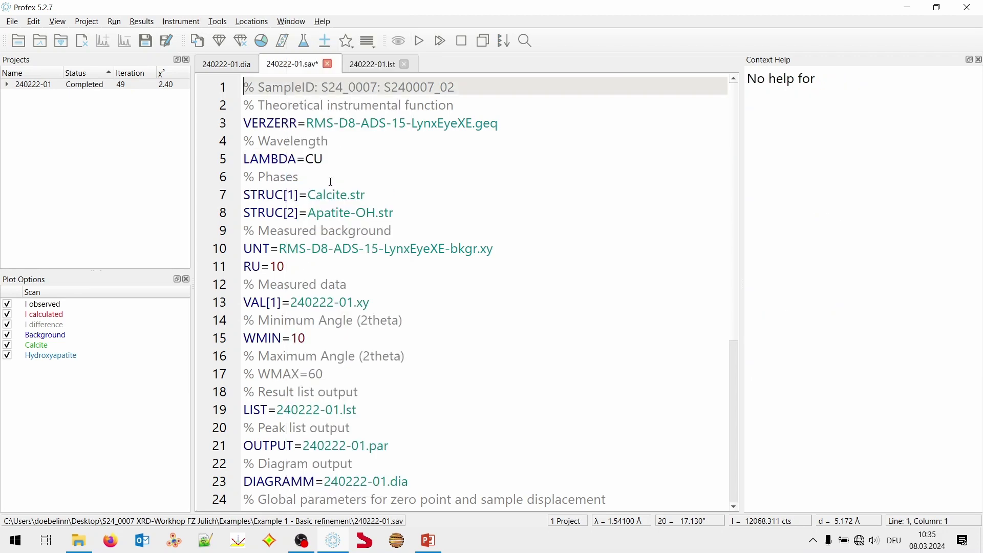
Open the Calcite.str structure file from the STRUC[1] line as text, close it and return to the control file
click(277, 196)
right_click(278, 197)
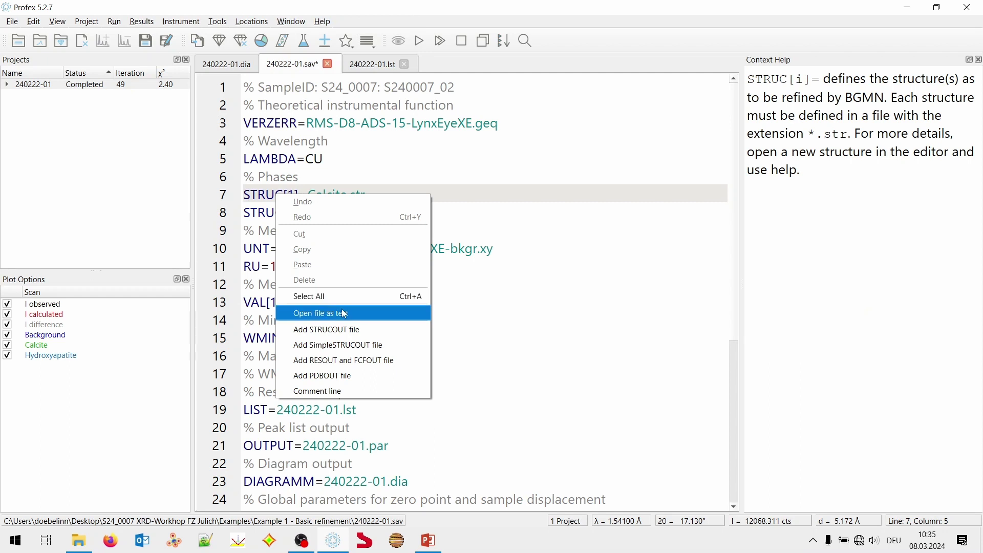
click(399, 315)
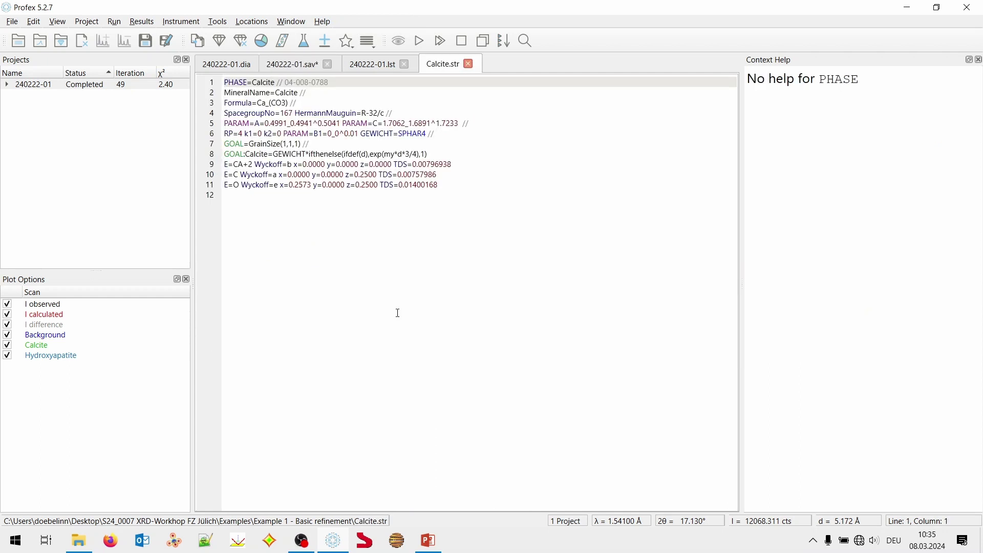
click(468, 63)
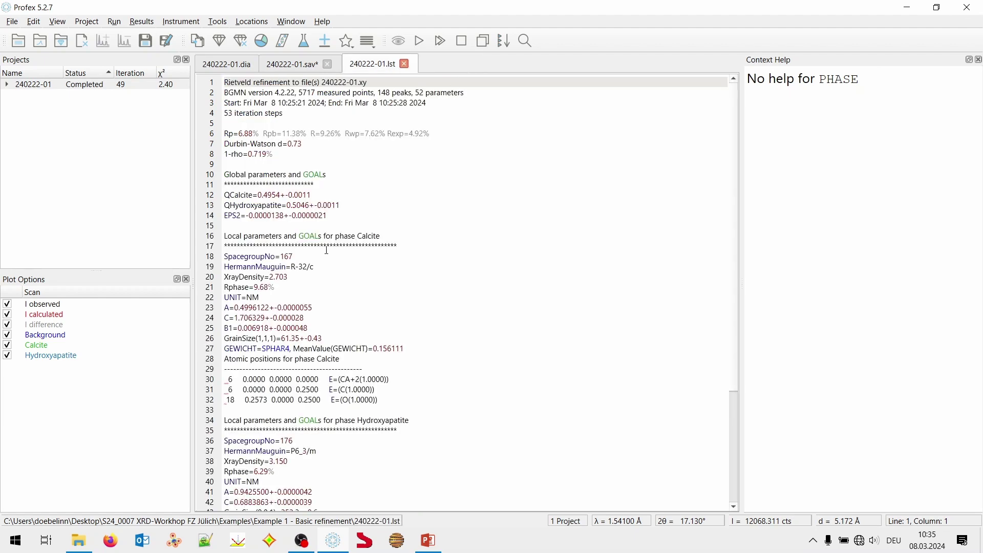
click(294, 65)
Decrease the WMIN minimum angle to 9 with the line's value action
click(273, 337)
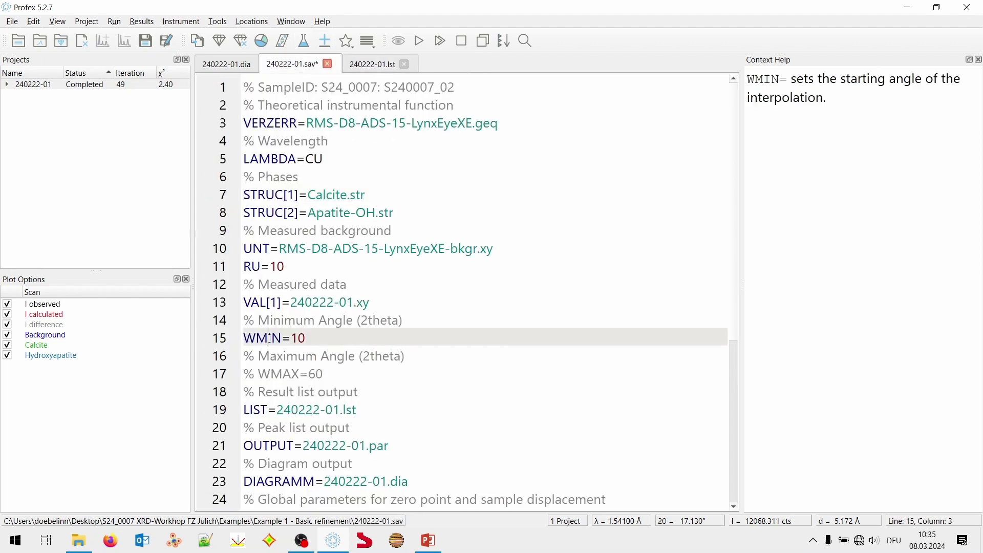
right_click(269, 340)
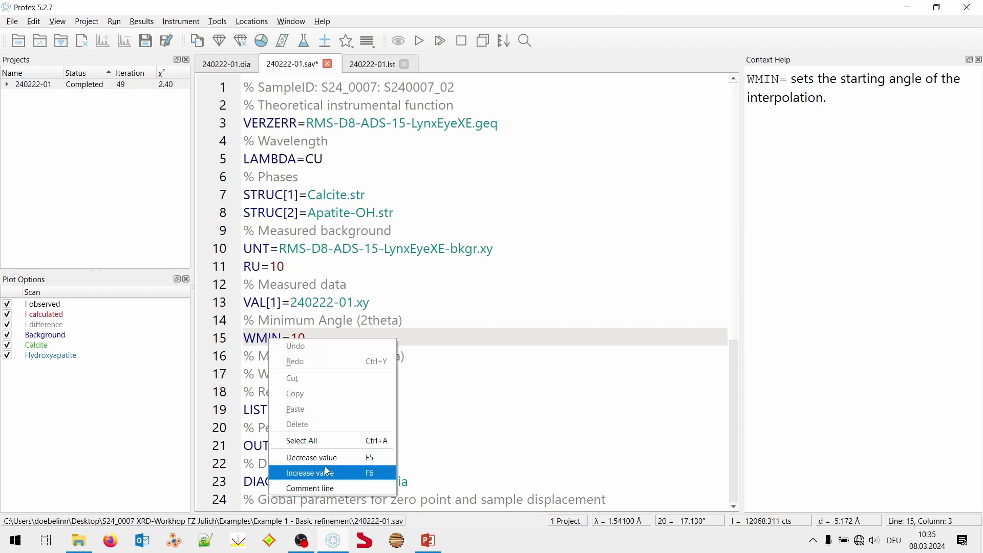
click(491, 341)
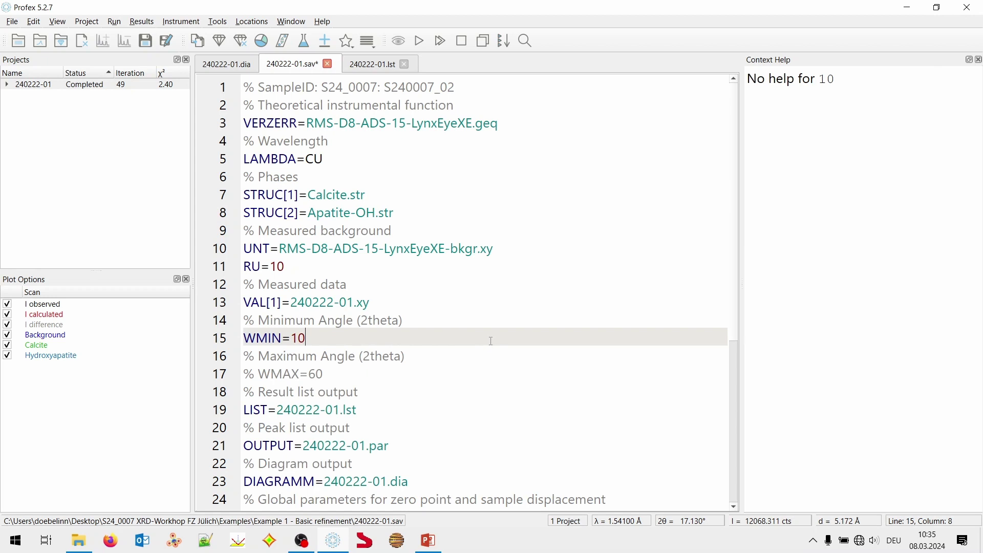
click(256, 338)
right_click(256, 339)
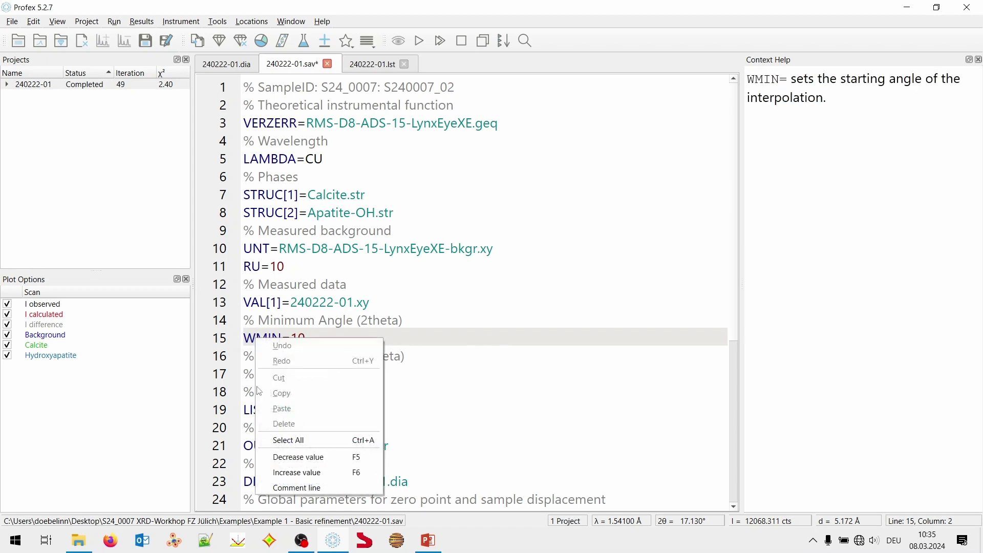
click(313, 457)
right_click(281, 340)
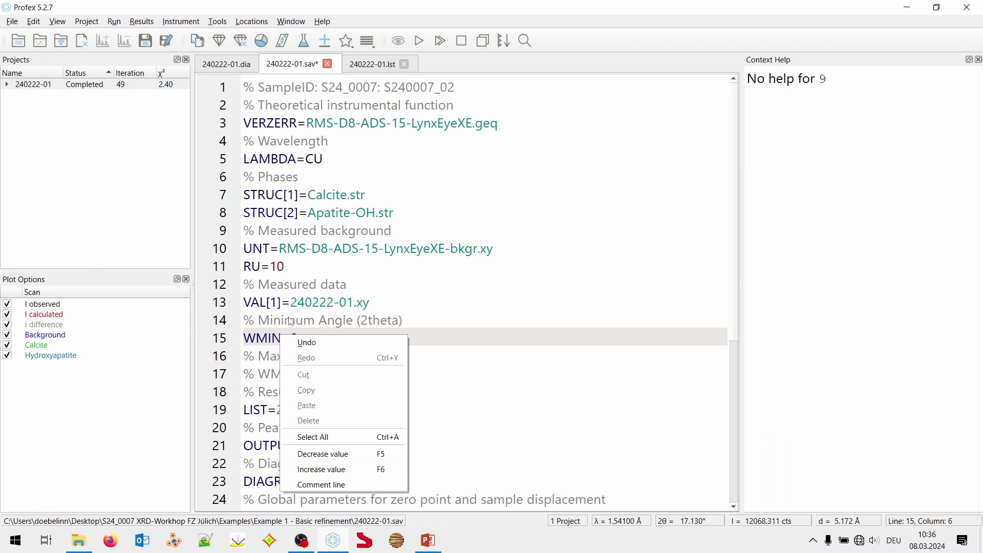
click(272, 338)
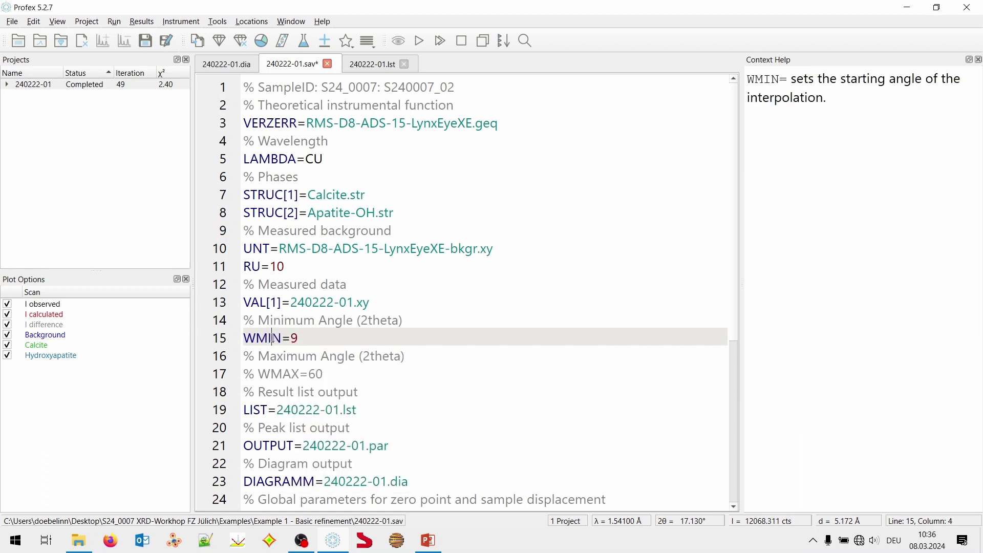
Step the WMIN value down and up repeatedly, ending at 10
key(ctrl+Down)
key(ctrl+Down)
key(ctrl+Down)
key(ctrl+Up)
key(ctrl+Up)
key(ctrl+Up)
key(ctrl+Up)
key(ctrl+Up)
key(ctrl+Up)
key(ctrl+Up)
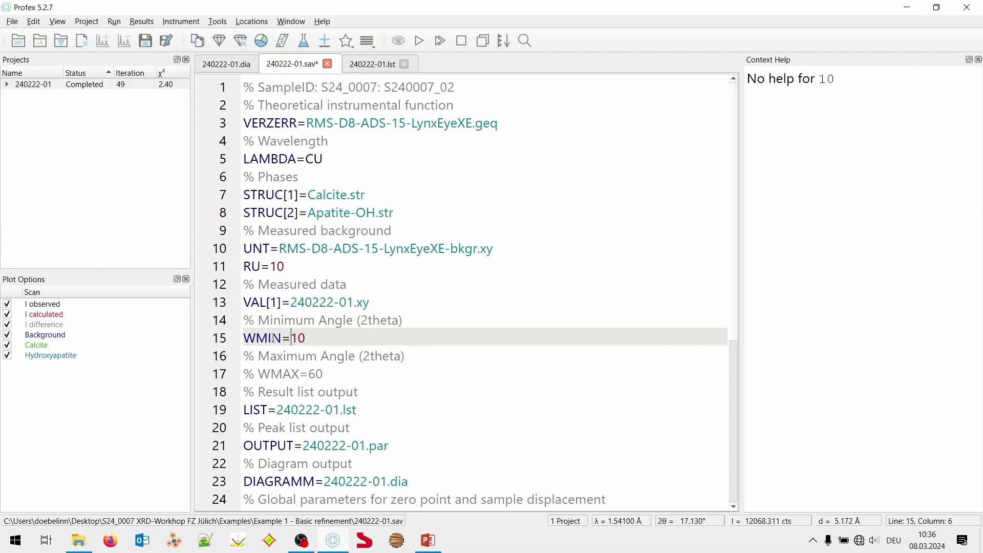
key(ctrl+Down)
key(ctrl+Down)
key(ctrl+Down)
key(ctrl+Down)
key(ctrl+Down)
key(ctrl+Up)
key(ctrl+Up)
key(ctrl+Up)
key(ctrl+Down)
Fix the EPS2 sample displacement parameter at 0 so that it is not refined
click(261, 409)
scroll(362, 390, down, 5)
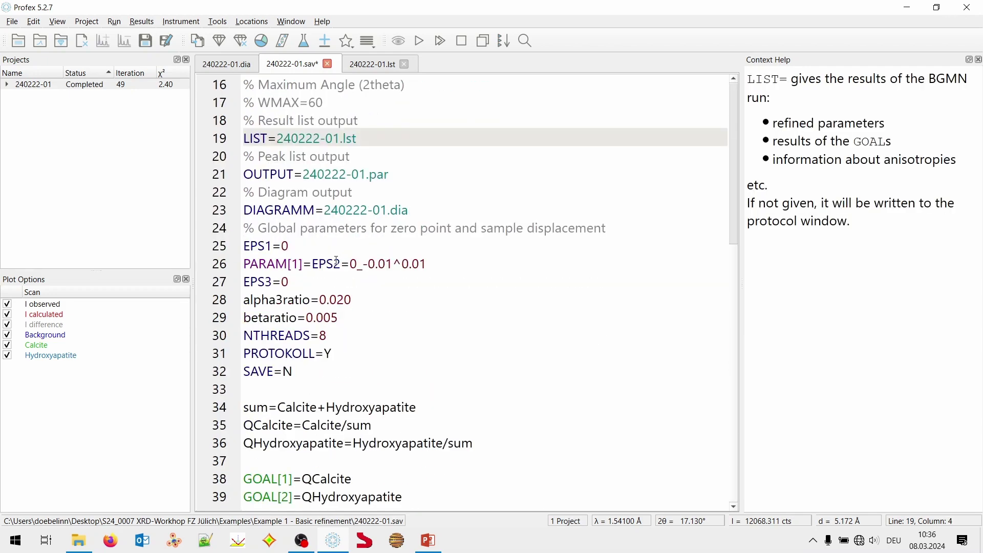
click(327, 263)
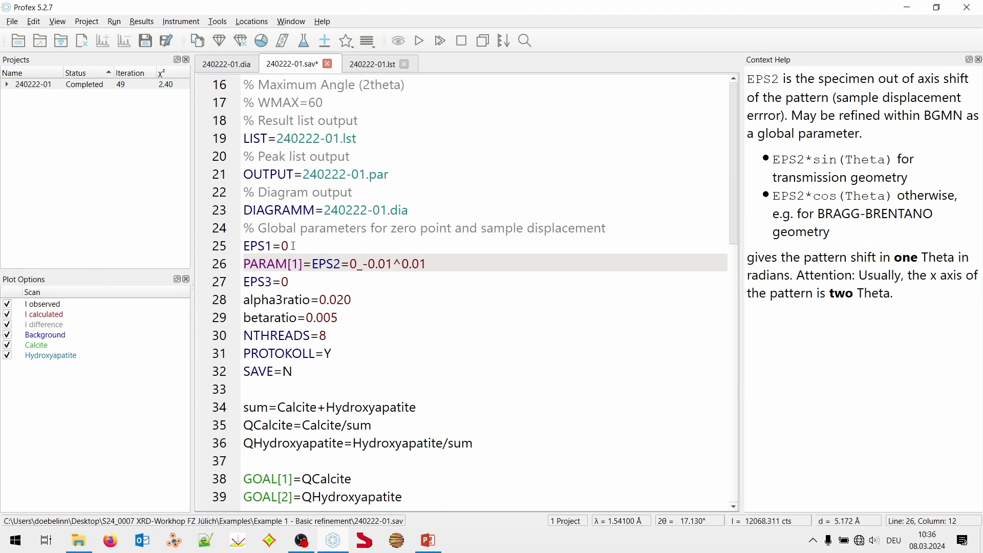
right_click(323, 264)
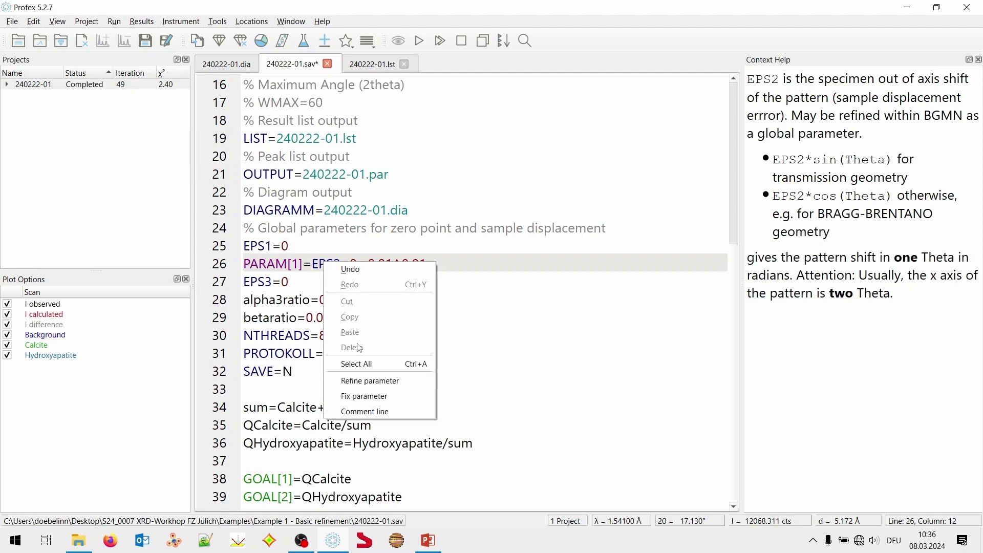
click(419, 398)
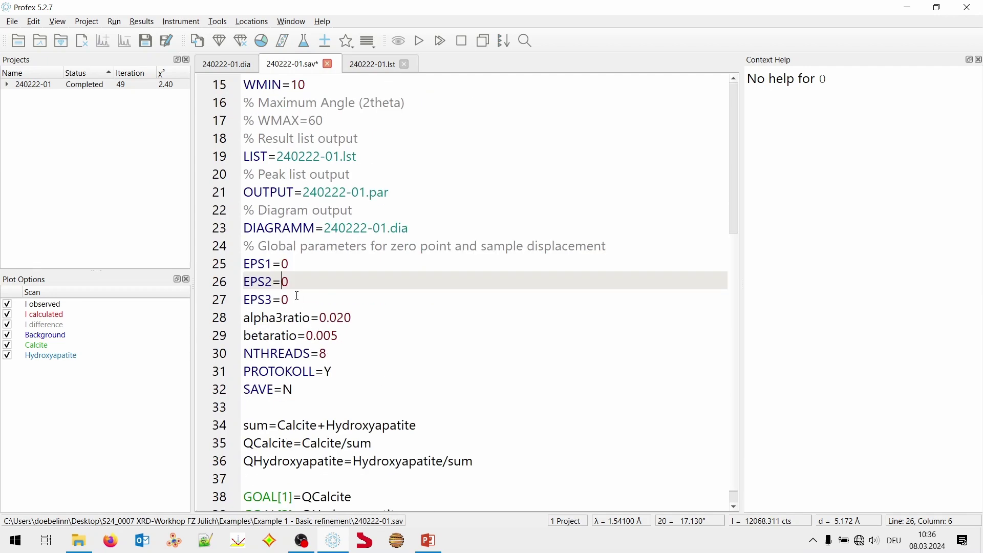
Release EPS2 for refinement as PARAM[1] with start value 0 and limits -0.01 and 0.01
click(265, 283)
right_click(266, 282)
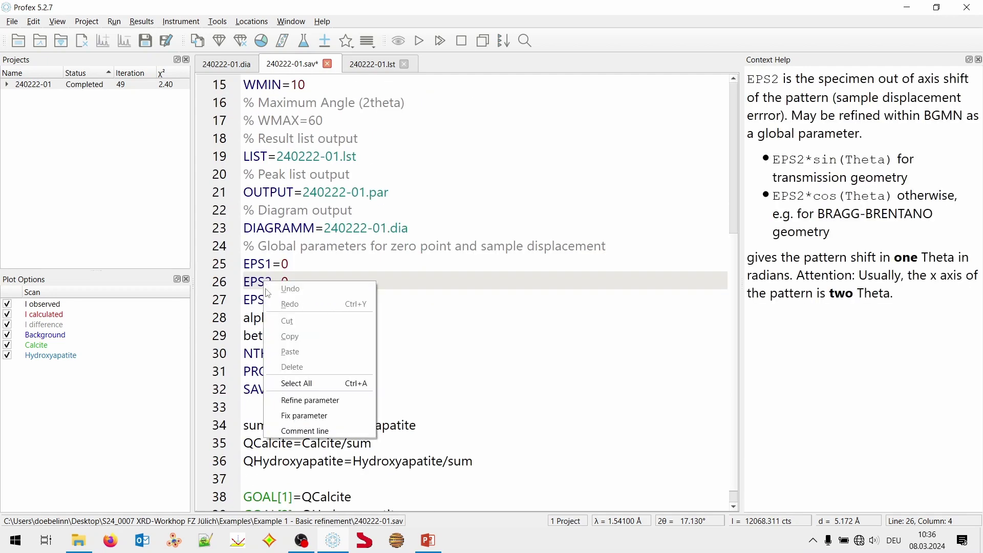
click(344, 401)
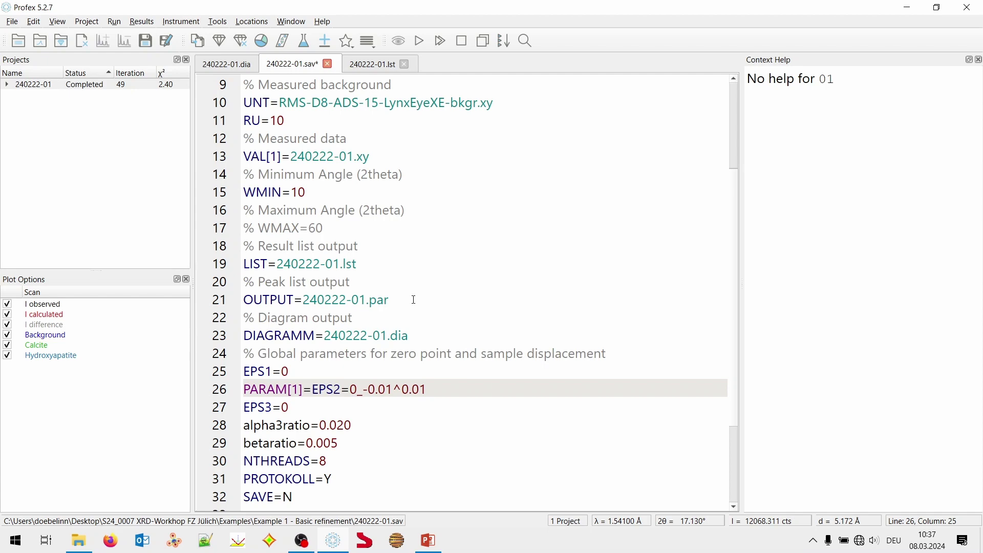
Open the Calcite.str structure file from the STRUC[1] line and close it again
scroll(411, 284, up, 3)
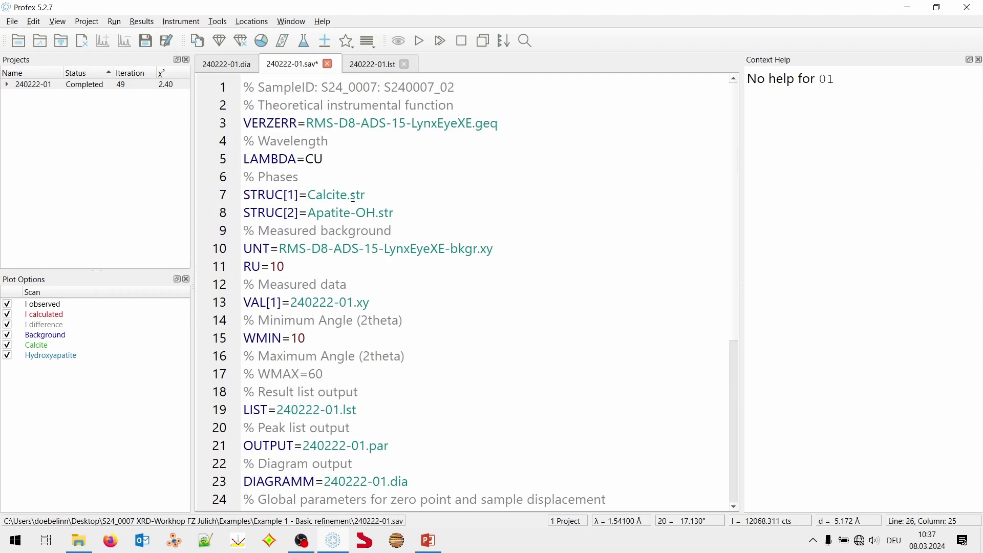
click(281, 195)
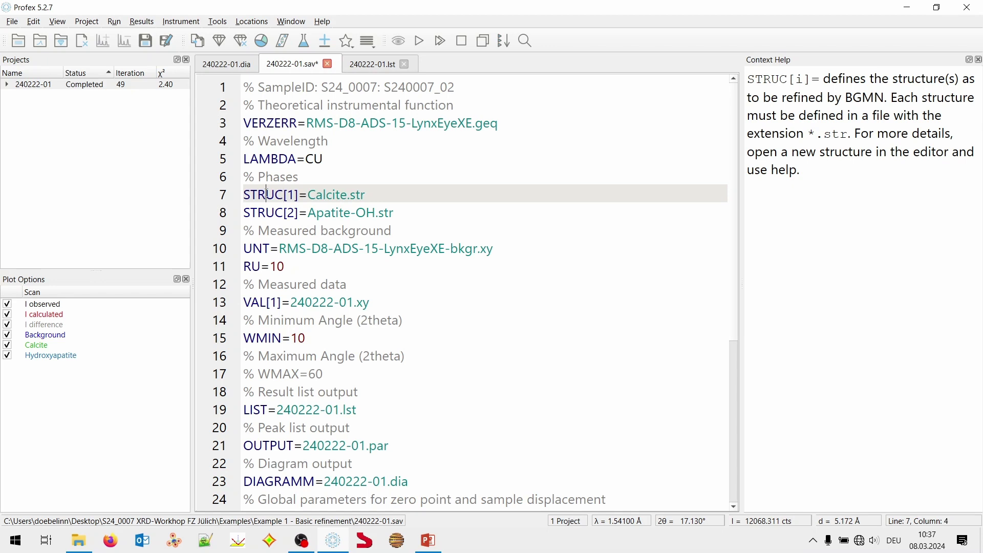
right_click(267, 193)
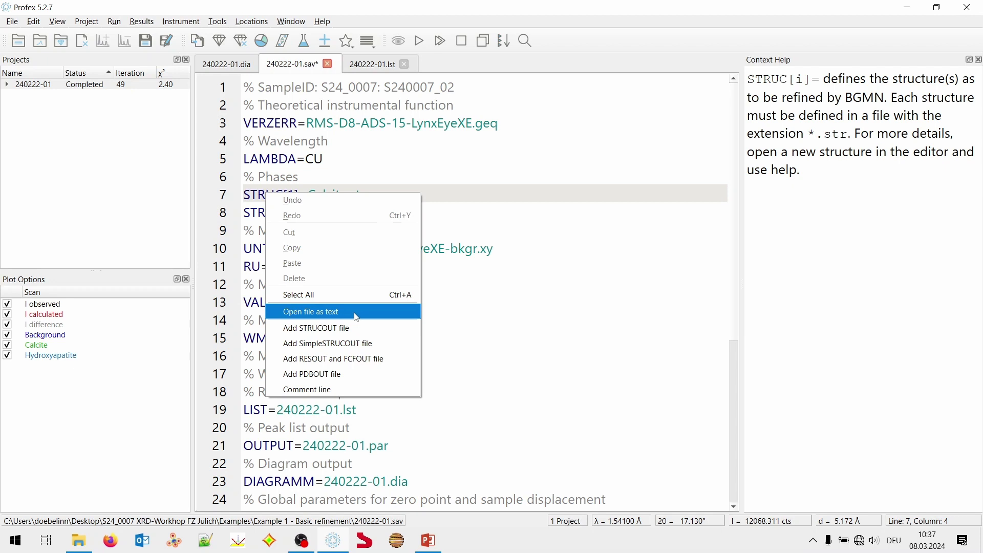
click(257, 197)
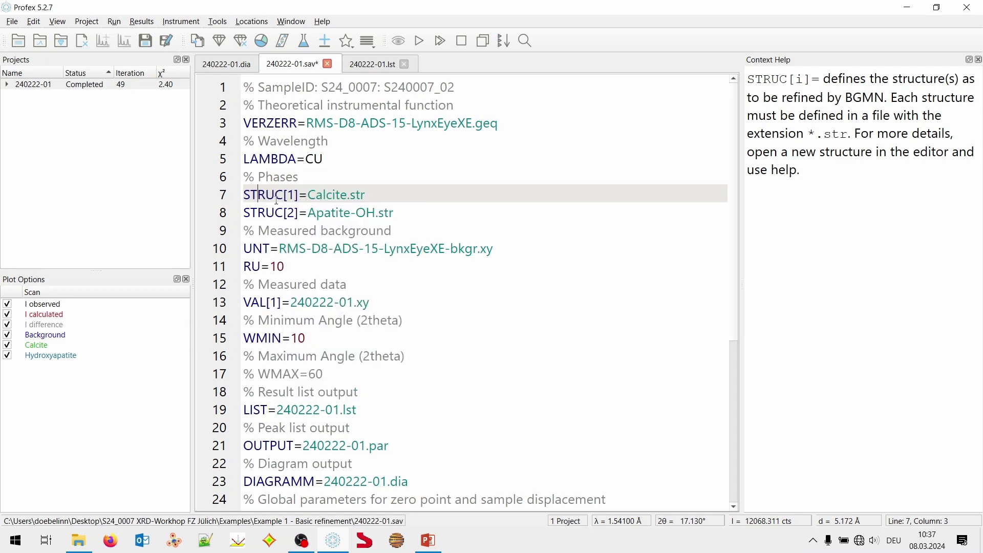
double_click(276, 200)
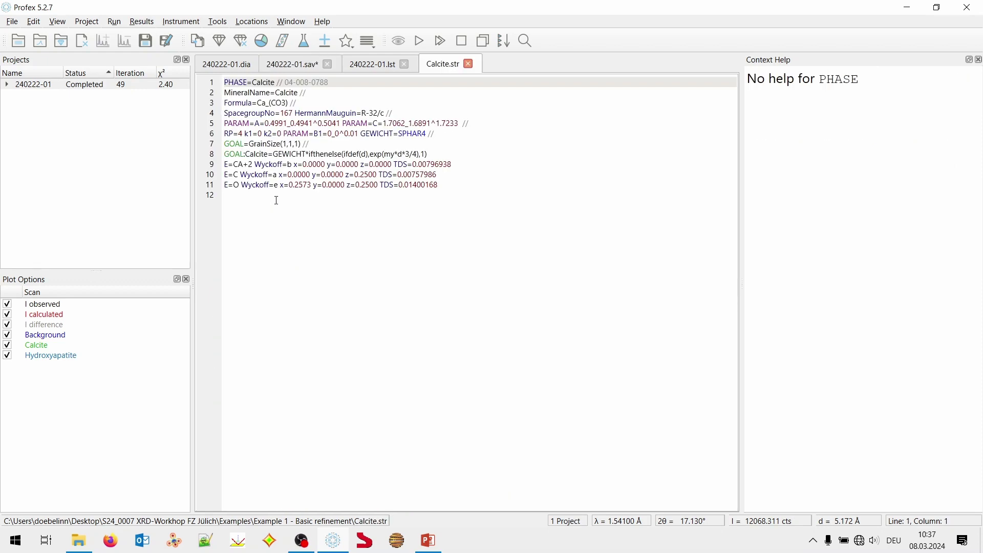
click(468, 65)
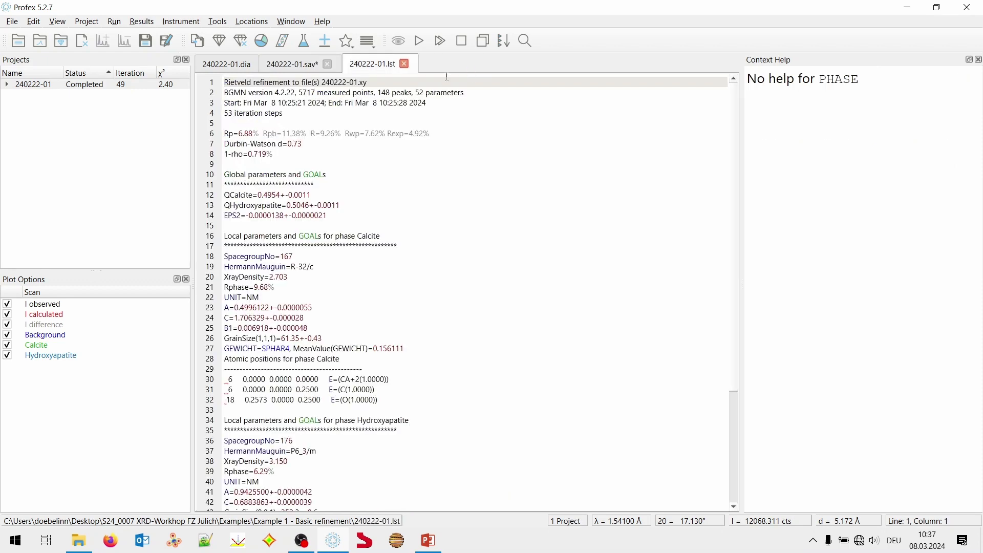
Try opening all project structure files at once and closing them together
click(220, 49)
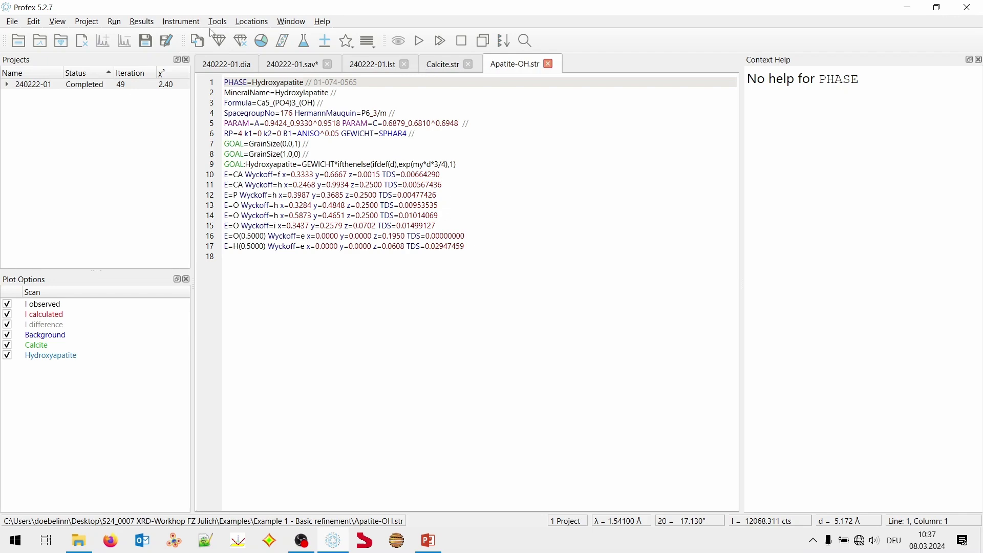
click(241, 48)
click(233, 45)
click(240, 45)
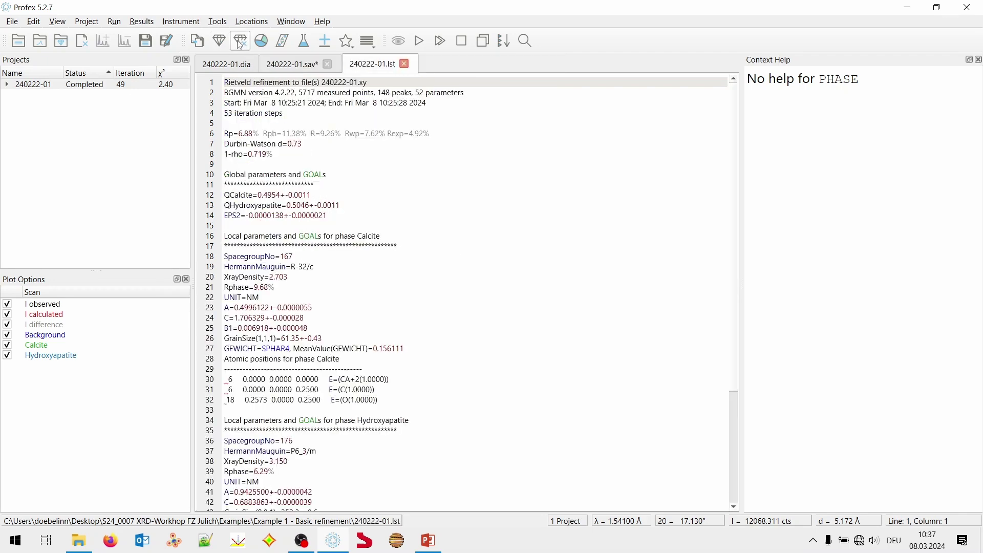
Open all project structure files and display Calcite.str with enlarged text
click(226, 45)
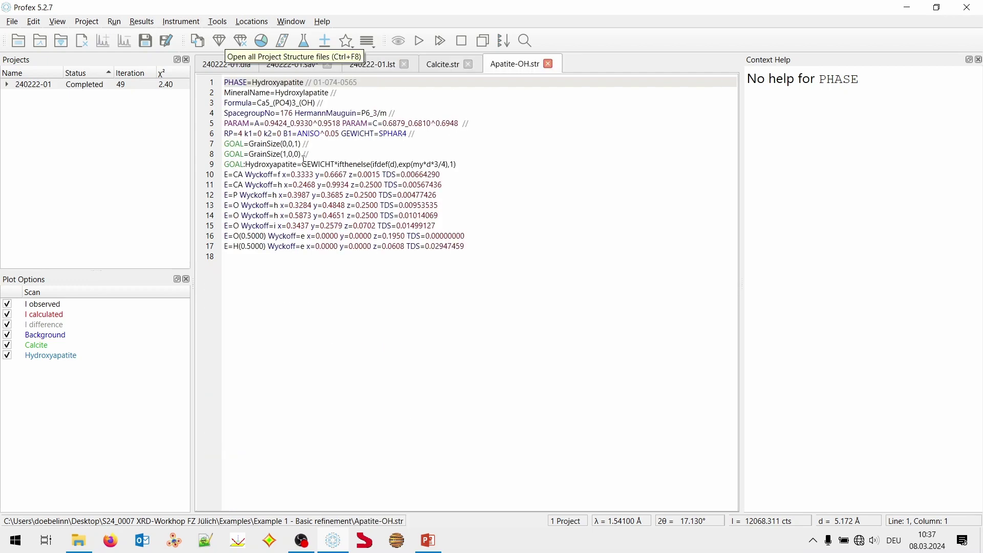
click(443, 66)
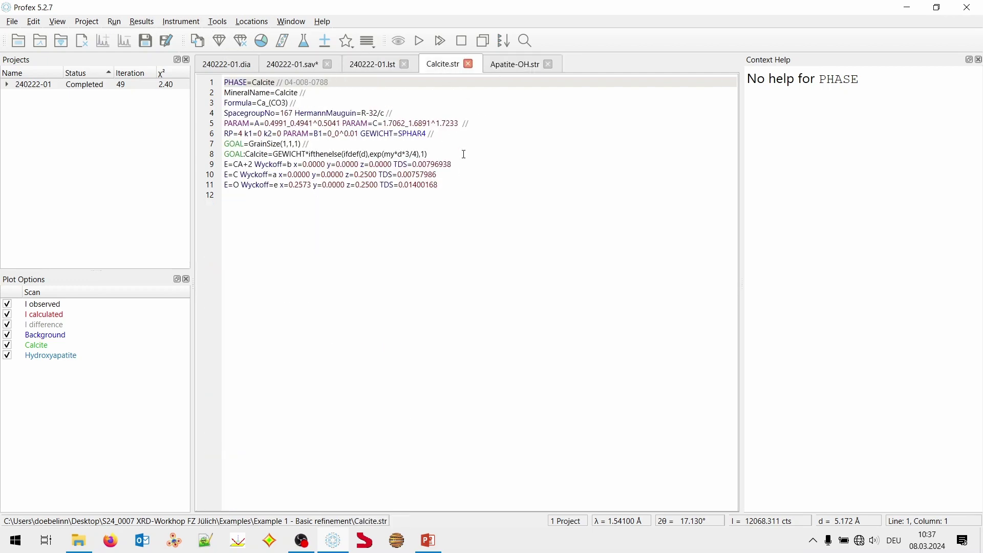
scroll(464, 154, up, 6)
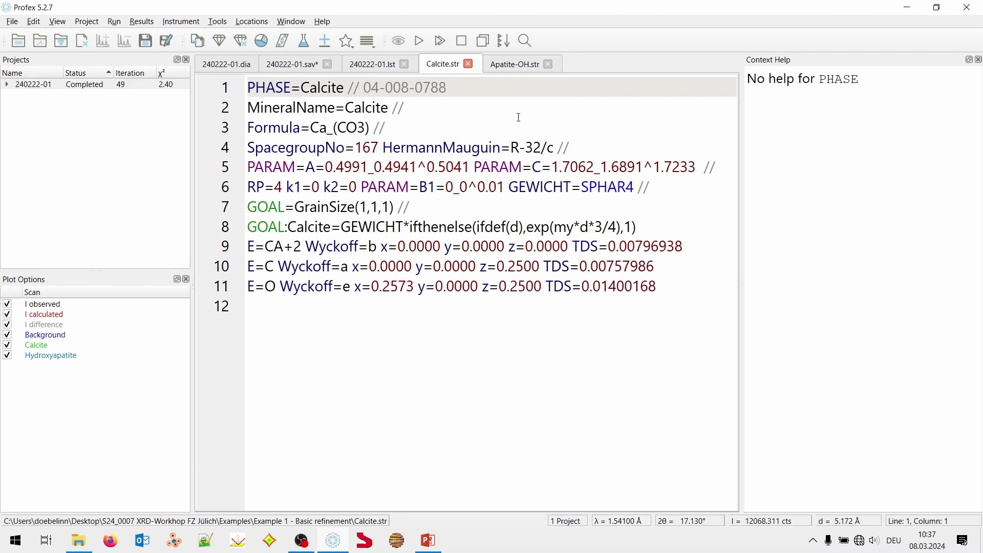
Look up the context help for SpacegroupNo, lattice parameter A and RP in Calcite.str
click(279, 148)
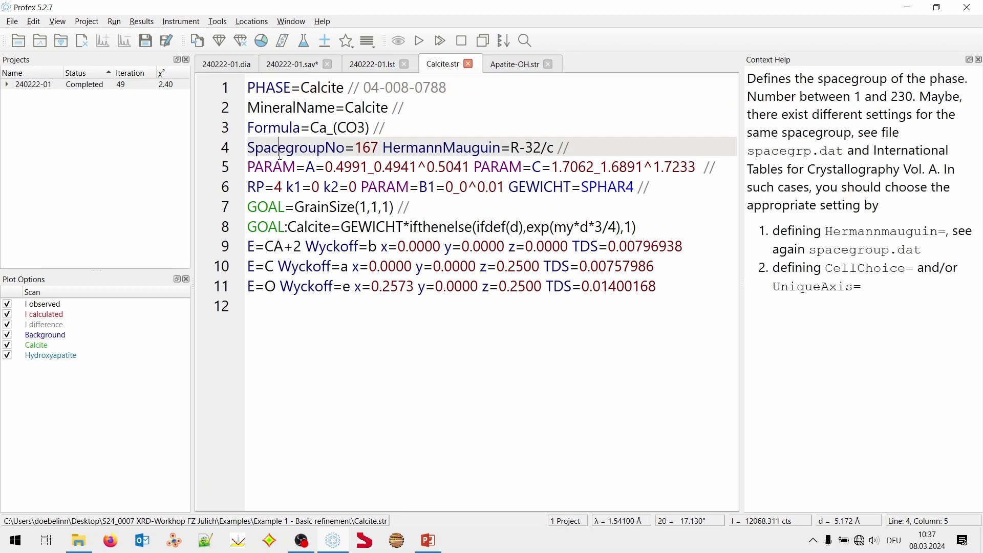
click(316, 169)
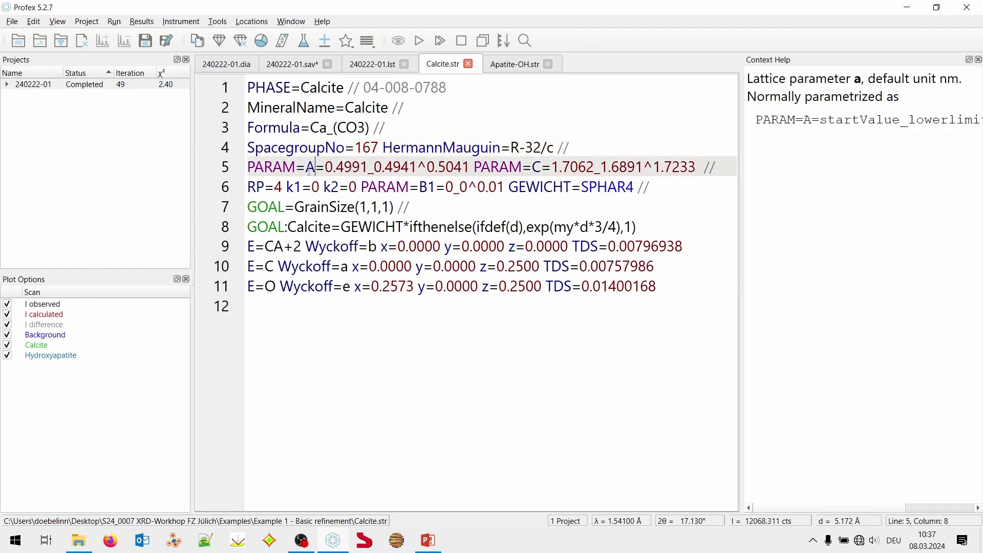
click(262, 187)
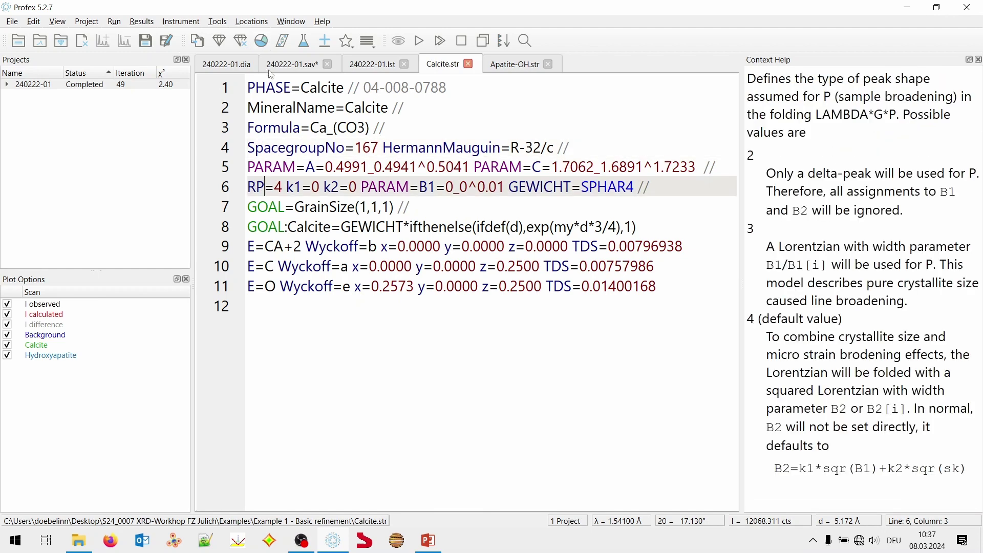
Examine the PHASE keyword and highlight the comment 04-008-0788 on the first line of Calcite.str
click(290, 88)
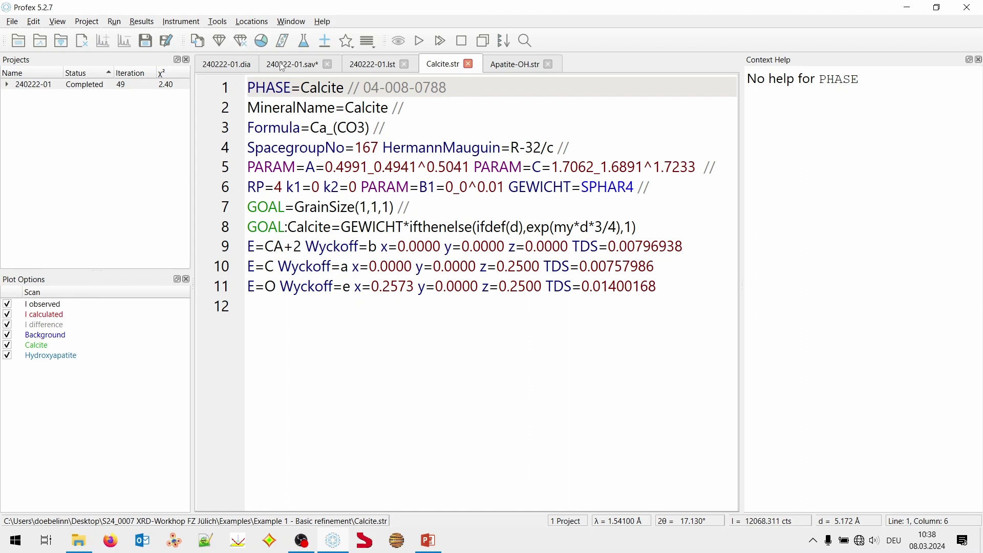
click(278, 87)
click(353, 88)
drag(363, 87, 447, 88)
click(457, 91)
Display the Comment column in the Add / Remove Phases list and move the dialog clear of the PHASE line
click(325, 46)
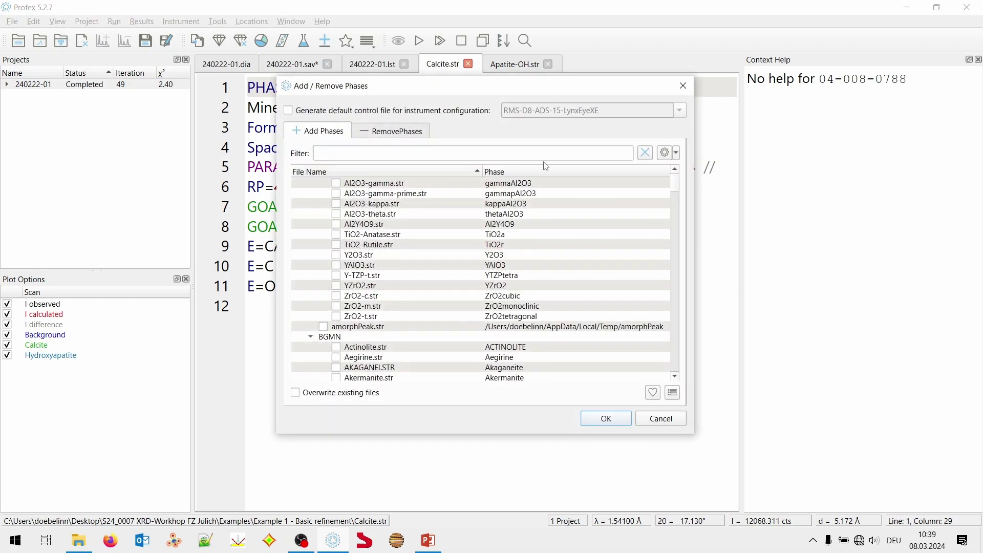
right_click(563, 174)
click(574, 194)
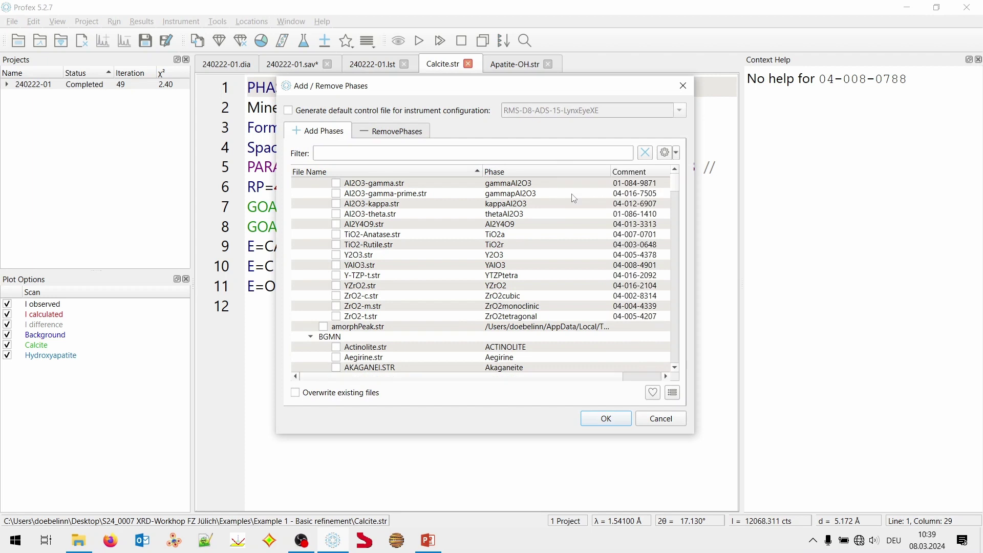
drag(611, 173, 587, 174)
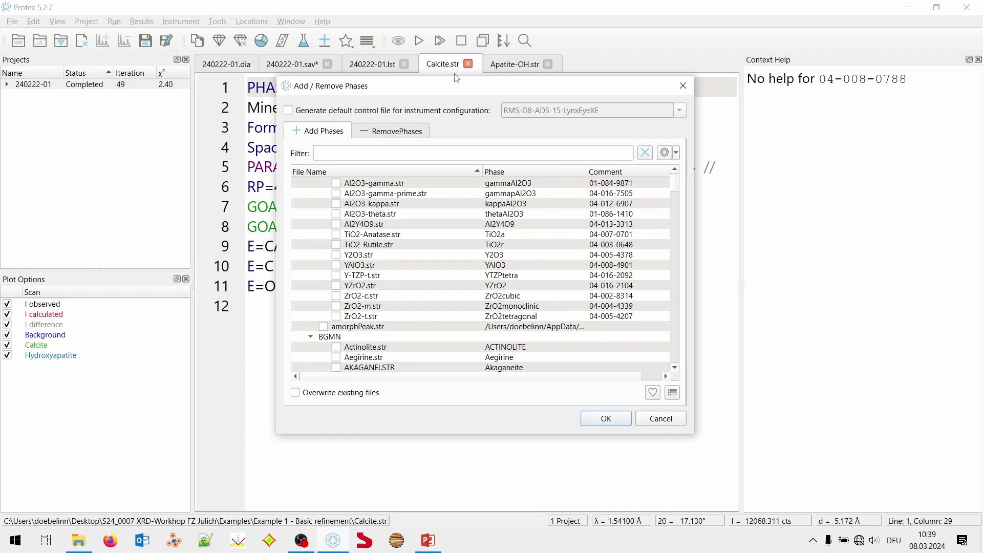
drag(459, 88, 450, 110)
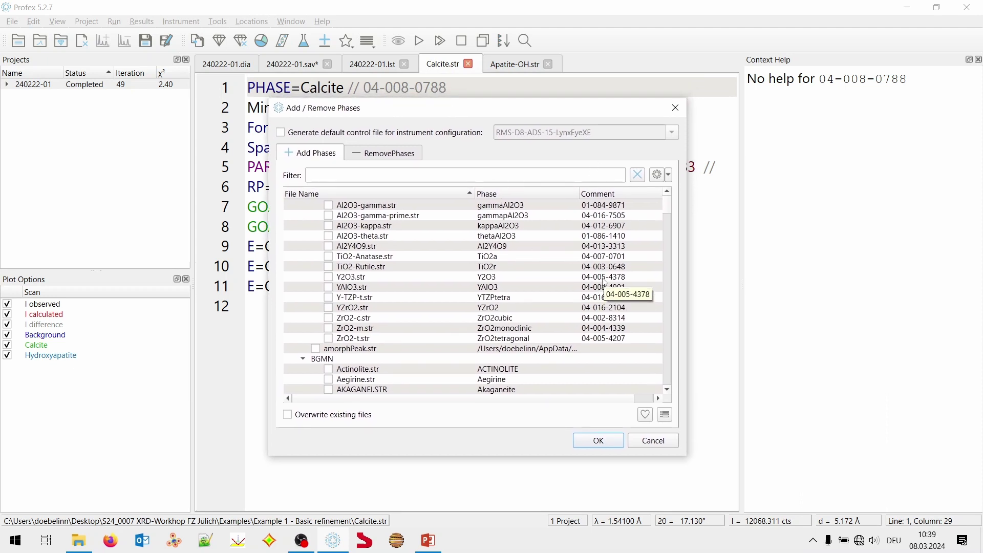
Hide the Comment column in the Add / Remove Phases list and close the dialog without adding phases
right_click(602, 194)
click(612, 217)
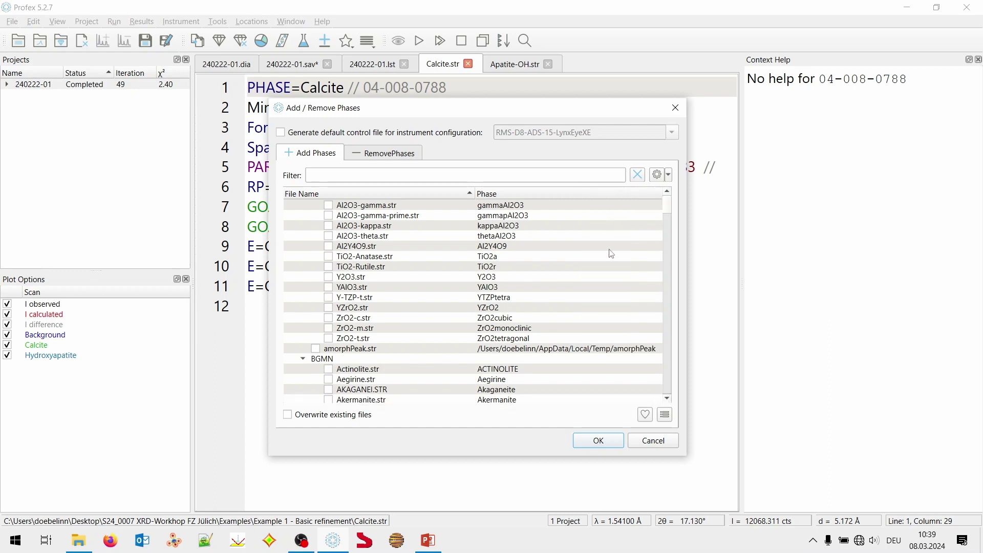
click(652, 442)
Examine the reference comment, the phase name Calcite and the MineralName entry on the first two lines of Calcite.str
drag(364, 87, 448, 88)
click(341, 88)
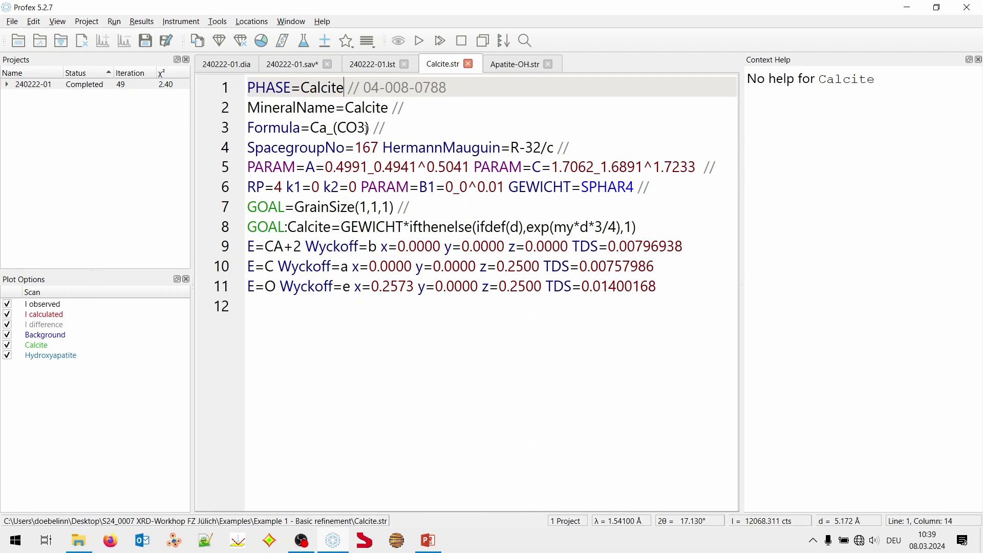
click(297, 107)
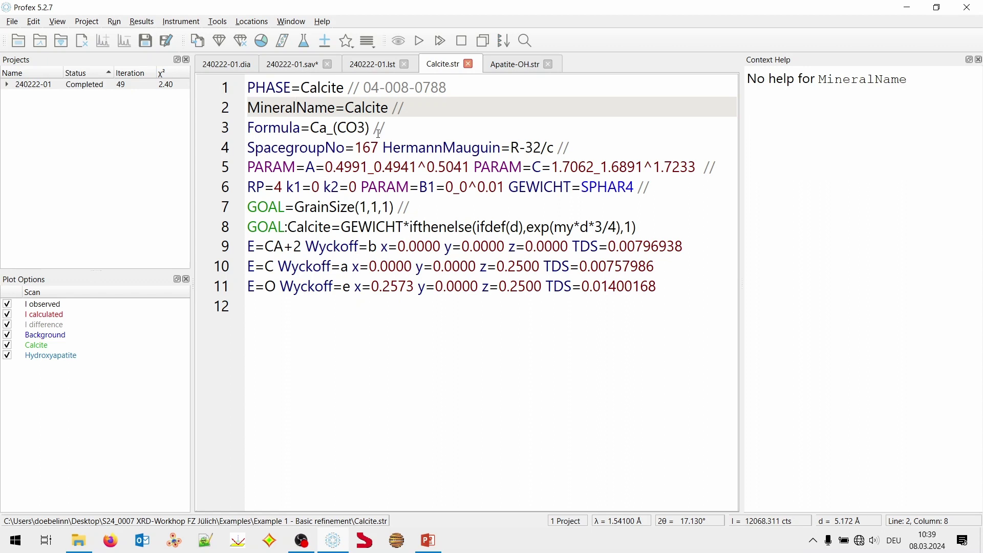
double_click(325, 88)
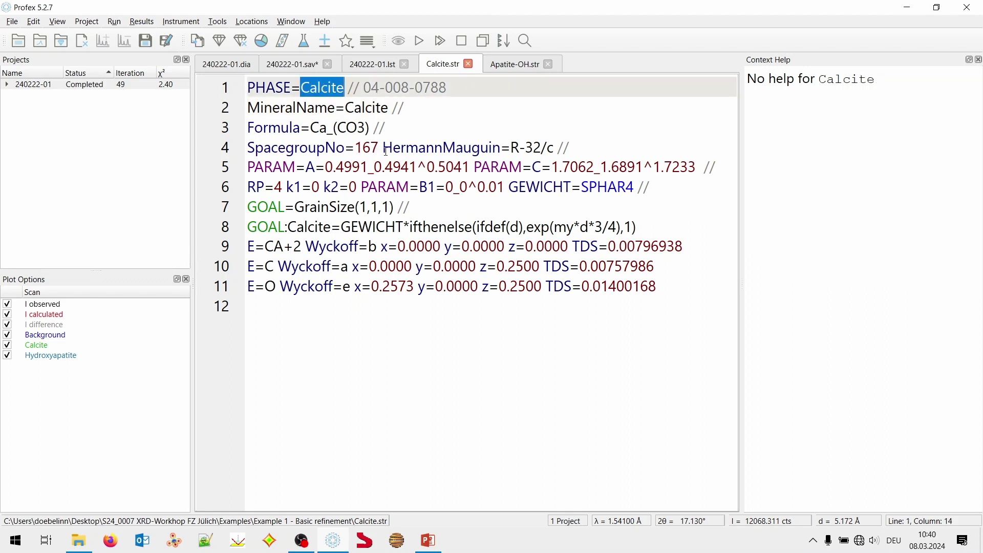
key(Down)
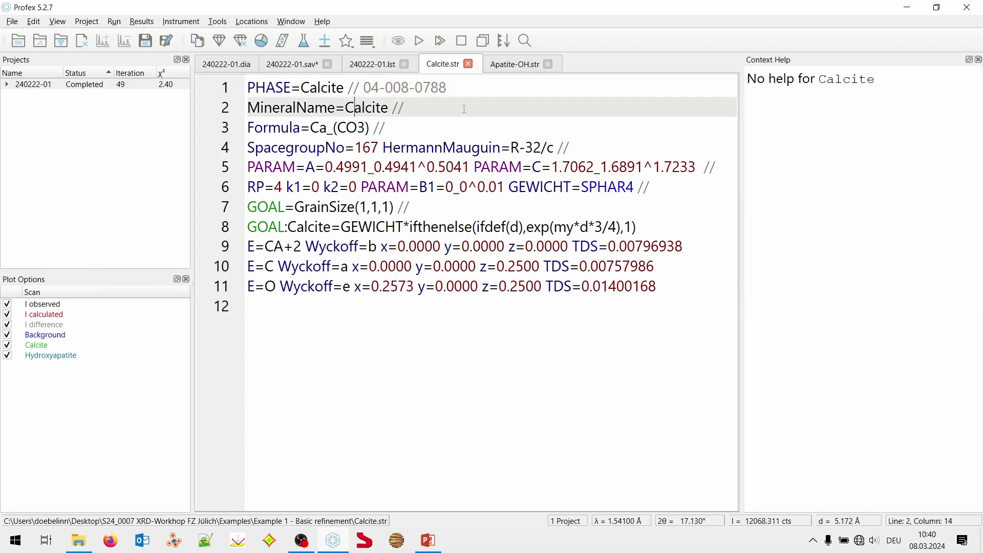
click(423, 108)
click(316, 108)
click(280, 108)
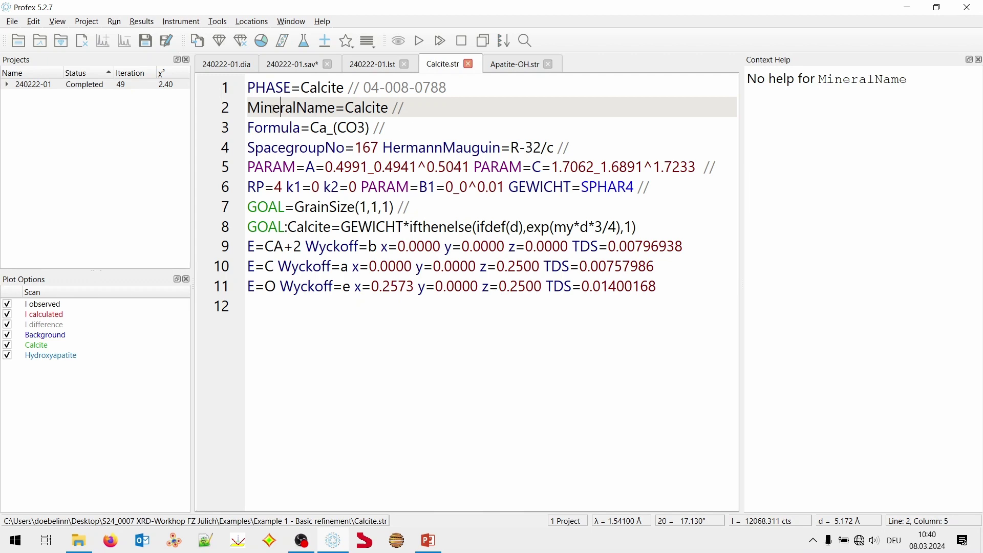
Remove the trailing // comment marks from the MineralName and Formula lines of Calcite.str
click(438, 117)
key(BackSpace)
key(BackSpace)
key(BackSpace)
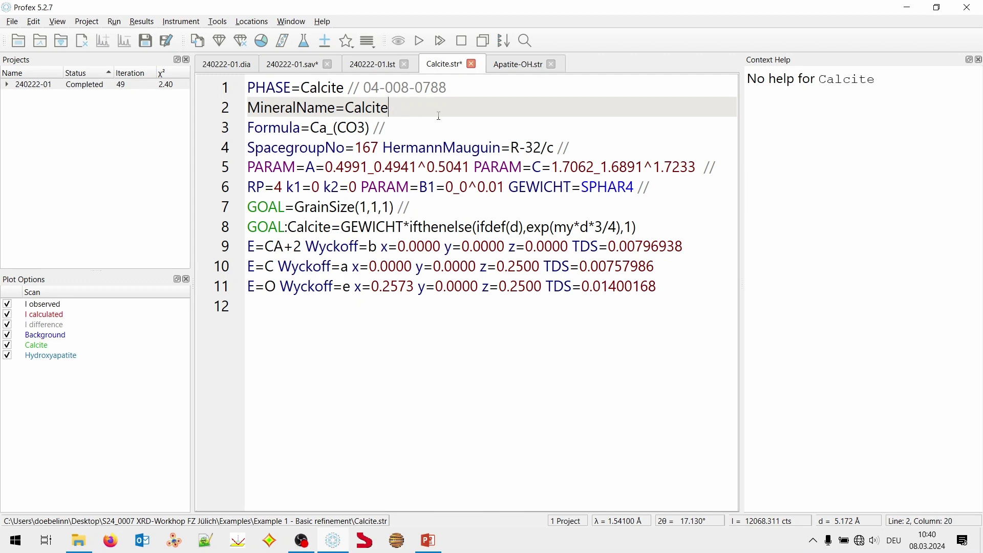
click(393, 130)
key(BackSpace)
key(BackSpace)
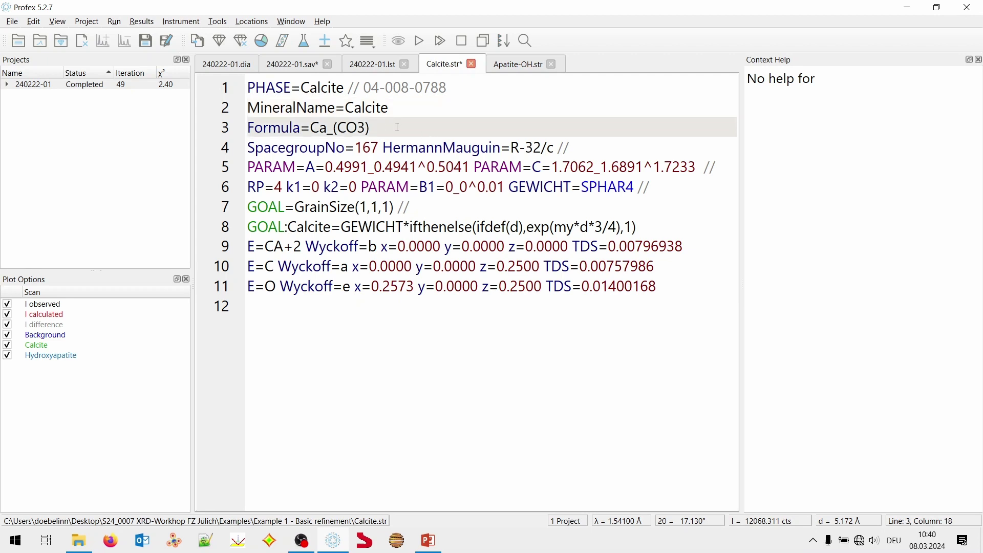
Remove the trailing // comment marks from the SpacegroupNo line and the lattice parameter line
click(615, 148)
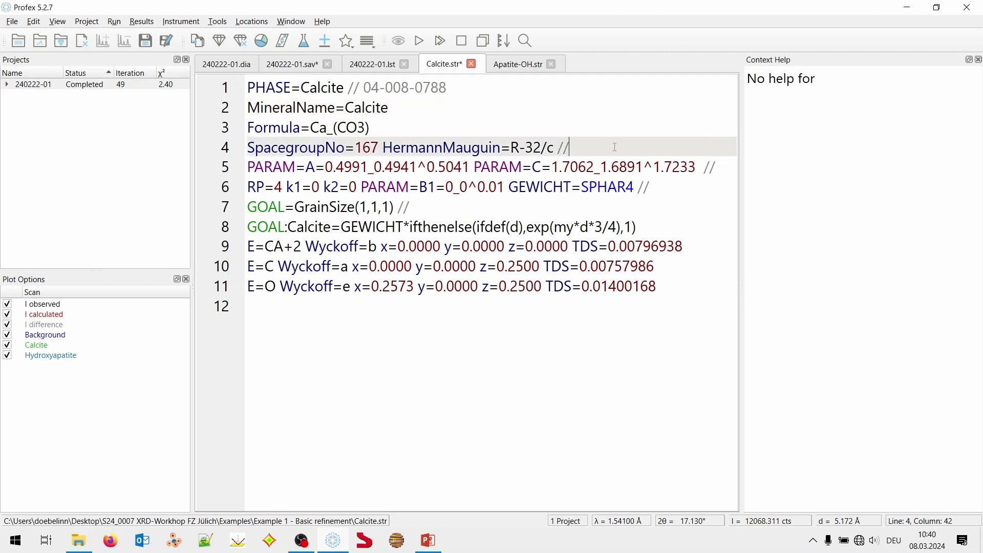
key(BackSpace)
key(BackSpace)
key(BackSpace)
click(728, 165)
key(BackSpace)
key(BackSpace)
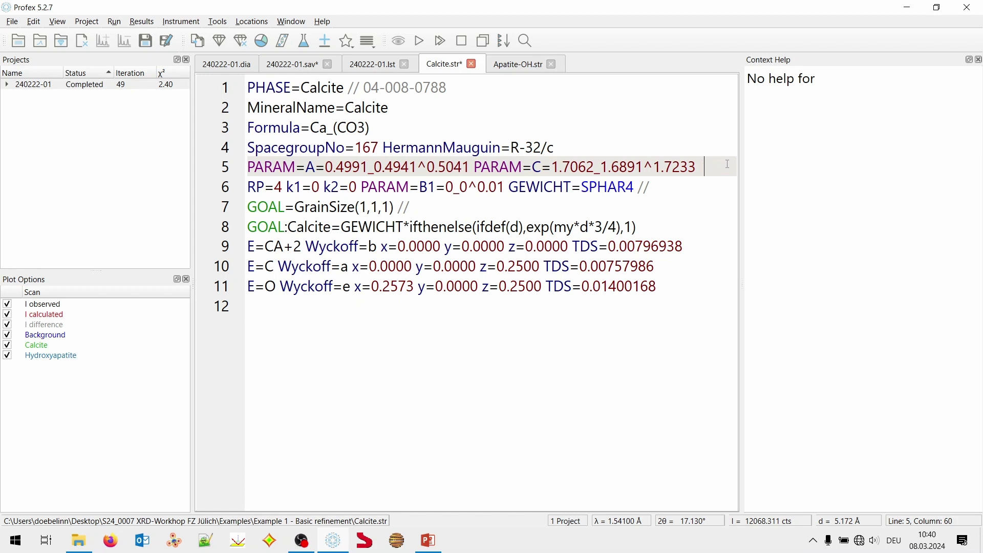
Remove the trailing // comment marks from the RP line and the GOAL=GrainSize(1,1,1) line
key(Down)
key(BackSpace)
key(BackSpace)
key(BackSpace)
key(Down)
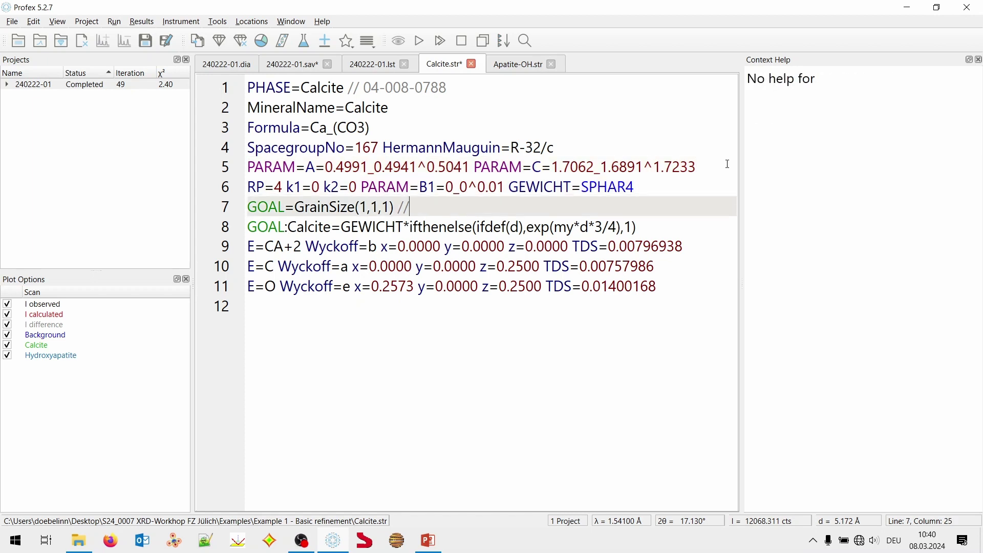
key(BackSpace)
key(BackSpace)
key(BackSpace)
Examine the Formula keyword and its value Ca_(CO3) on line 3
click(447, 128)
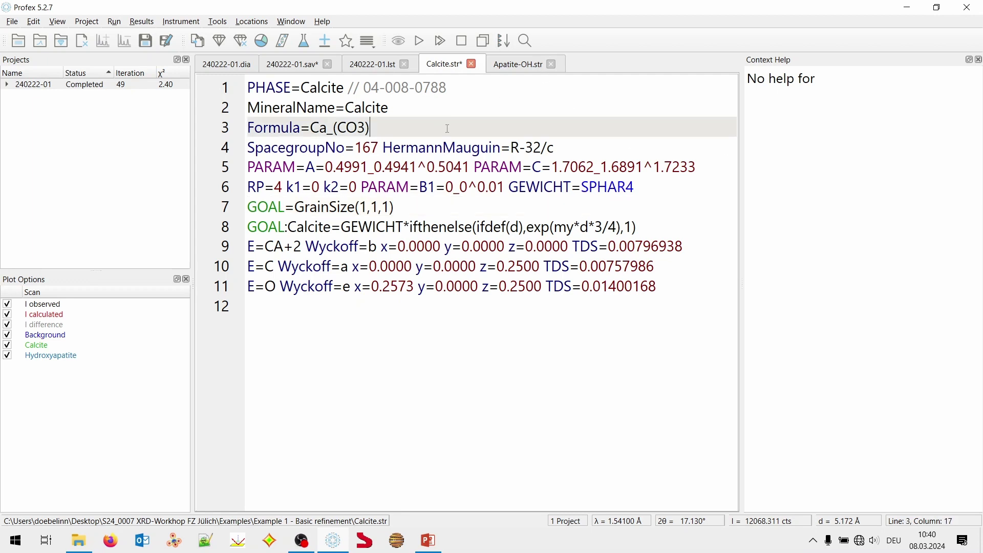
click(268, 128)
click(336, 127)
click(402, 126)
Look up the context help for SpacegroupNo, HermannMauguin and lattice parameter A, and highlight the symbol R-32/c
click(328, 147)
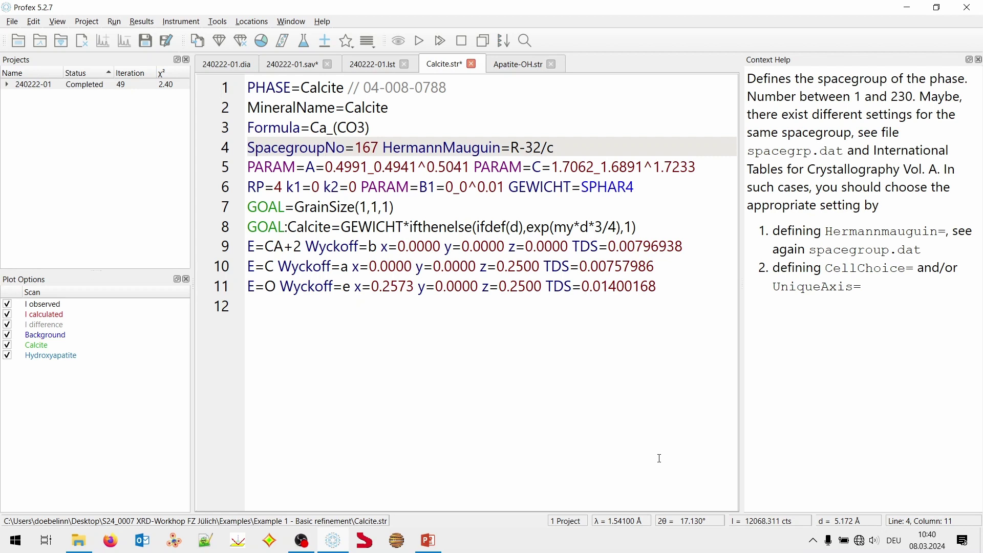
click(473, 147)
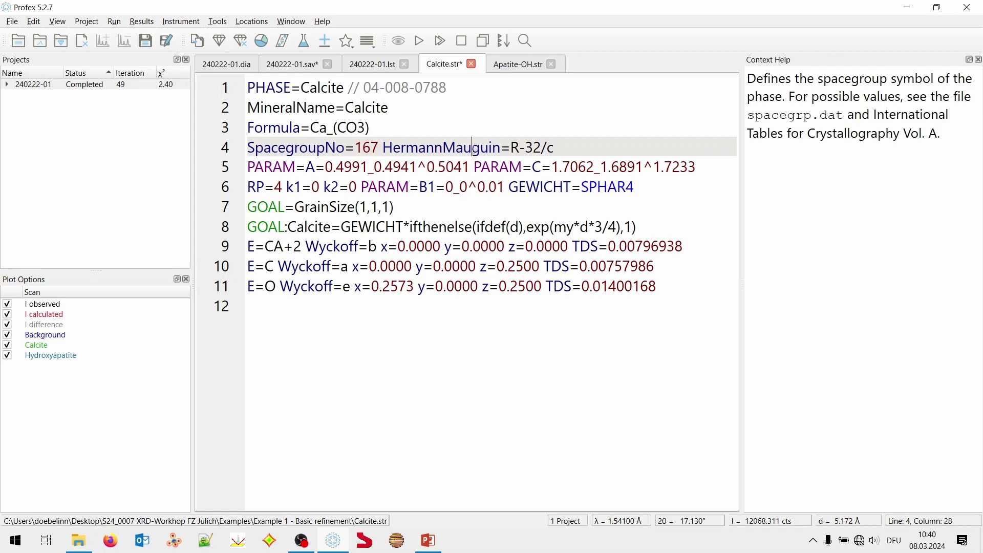
drag(512, 147, 553, 147)
click(559, 147)
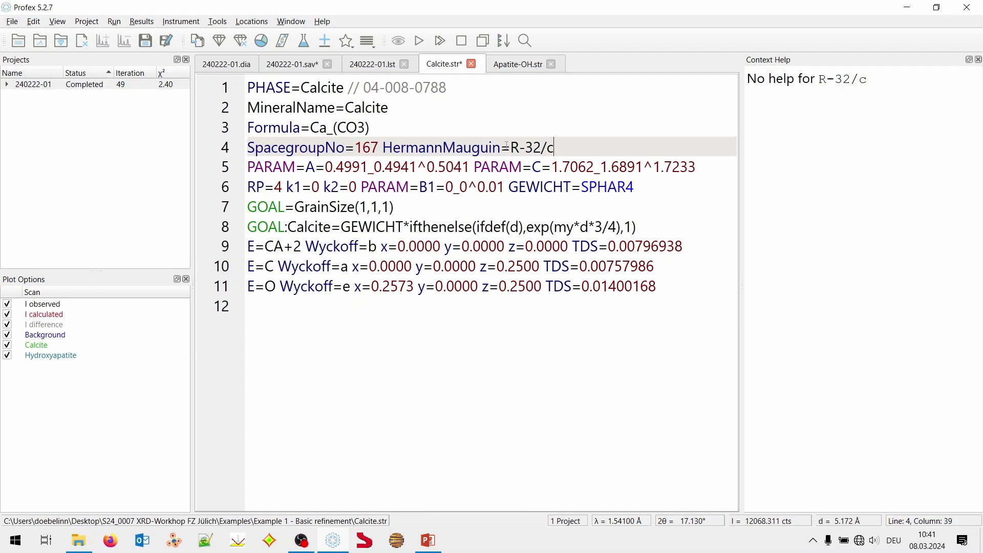
click(354, 147)
click(483, 147)
click(580, 149)
click(313, 169)
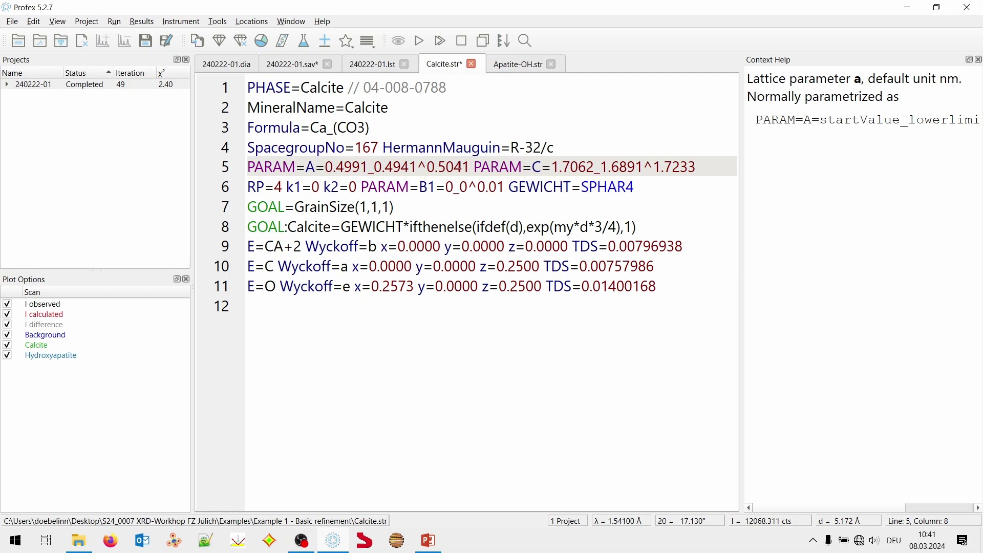
Look up the context help for lattice parameter C, and insert ALPHA, BETA and GAMMA on separate lines below the lattice parameters
click(549, 166)
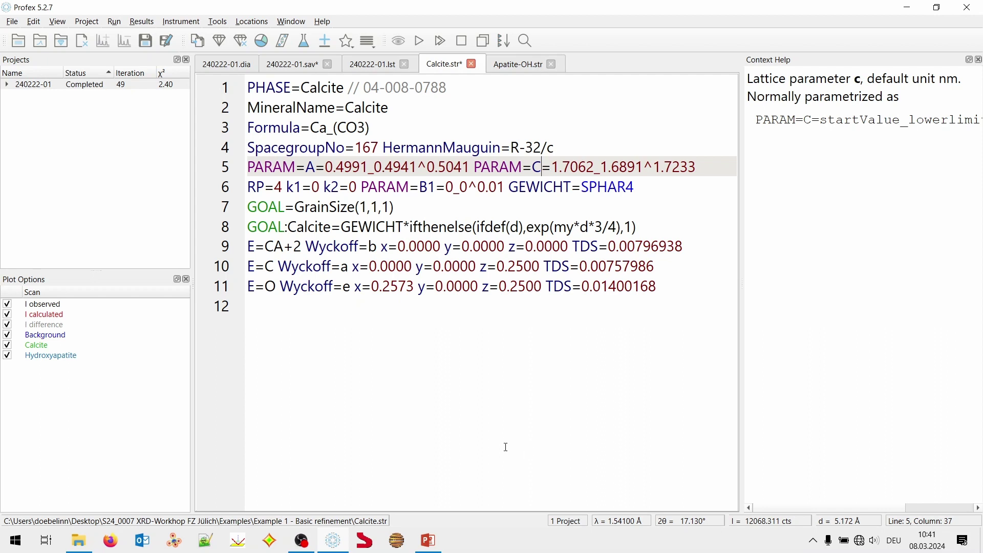
click(704, 169)
key(Return)
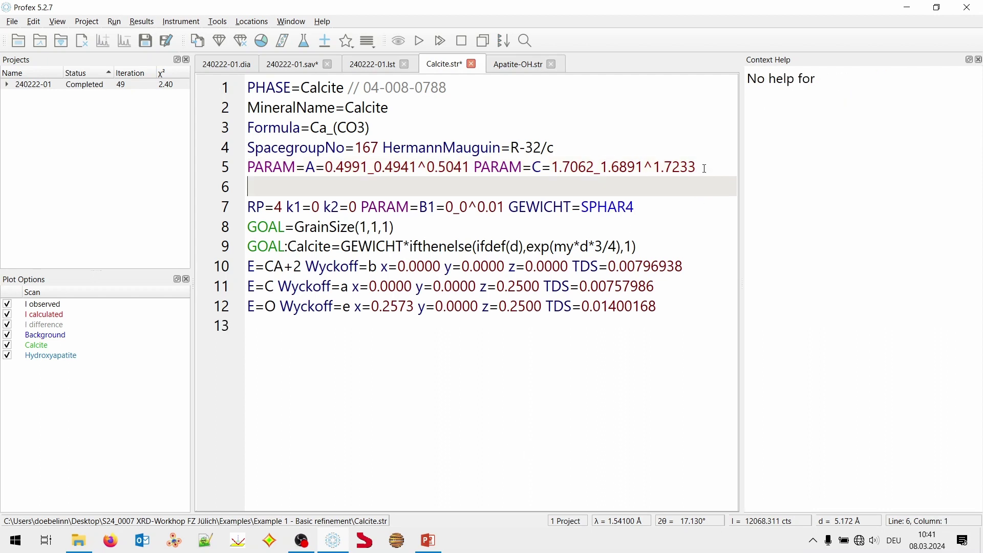
text(ALPHA)
key(Return)
text(BETA)
key(Return)
text(GAMMA)
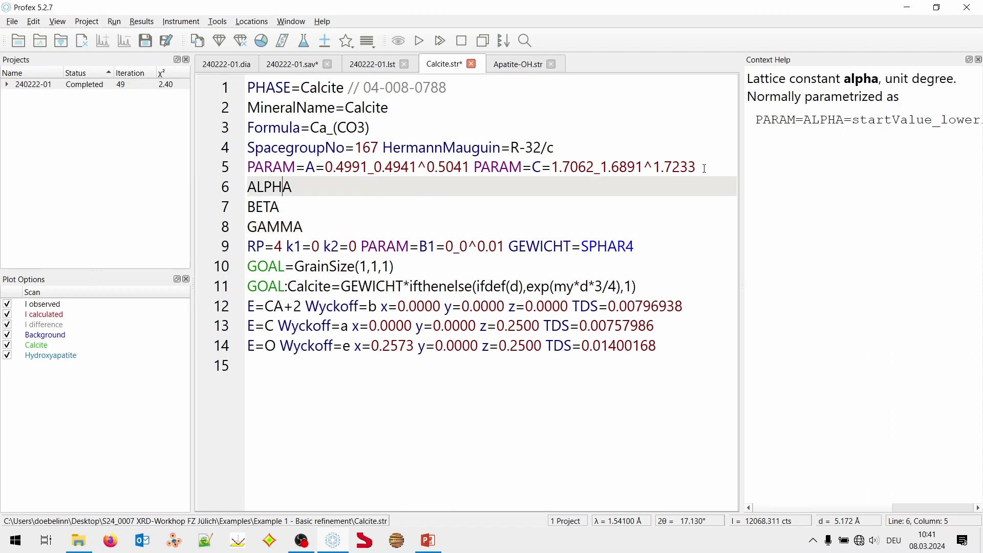
Look up the context help for the ALPHA and BETA lattice angle keywords
key(Left)
key(Left)
key(Left)
key(Down)
key(End)
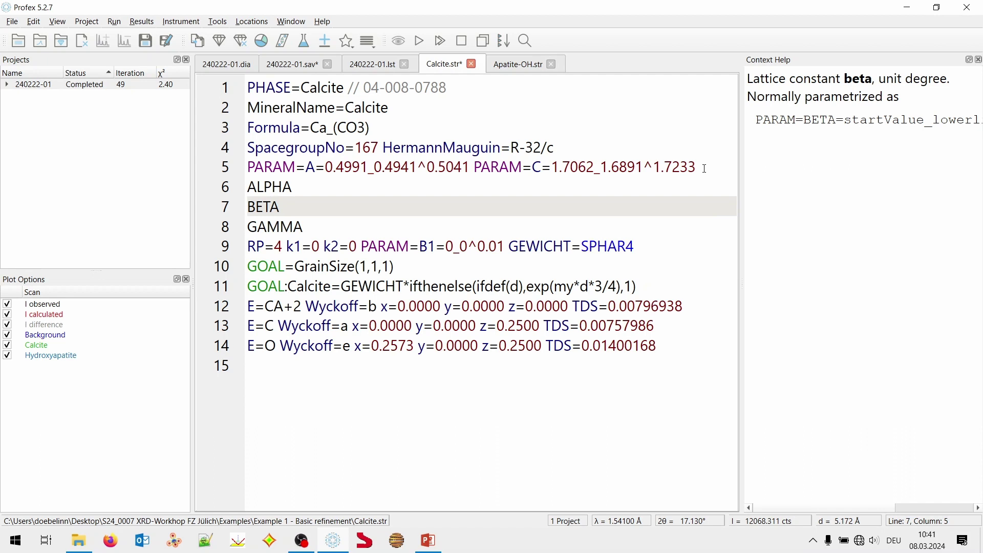
key(Down)
key(Up)
key(Up)
key(Left)
key(Left)
key(Left)
key(Left)
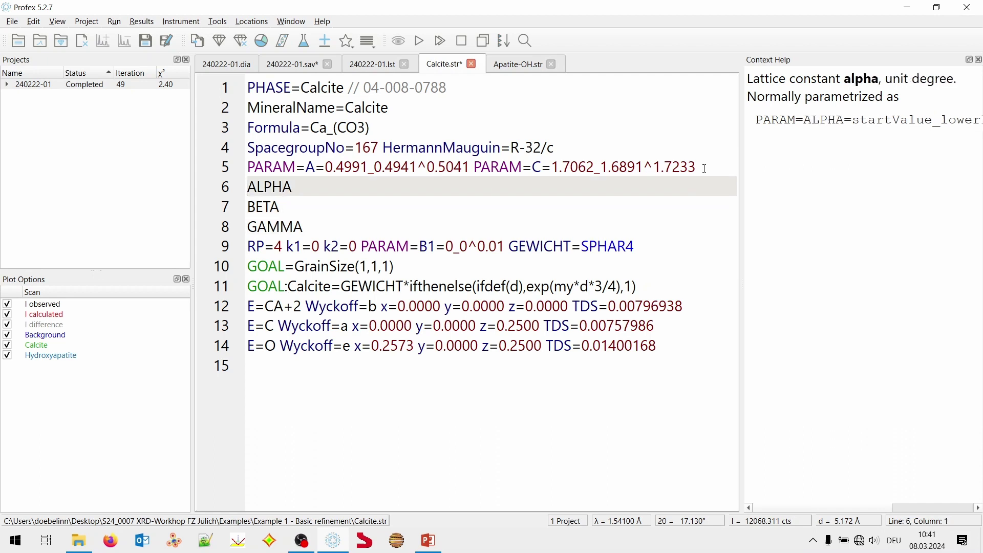
Delete the three lines containing ALPHA, BETA and GAMMA
key(shift+Down)
key(shift+Down)
key(shift+Down)
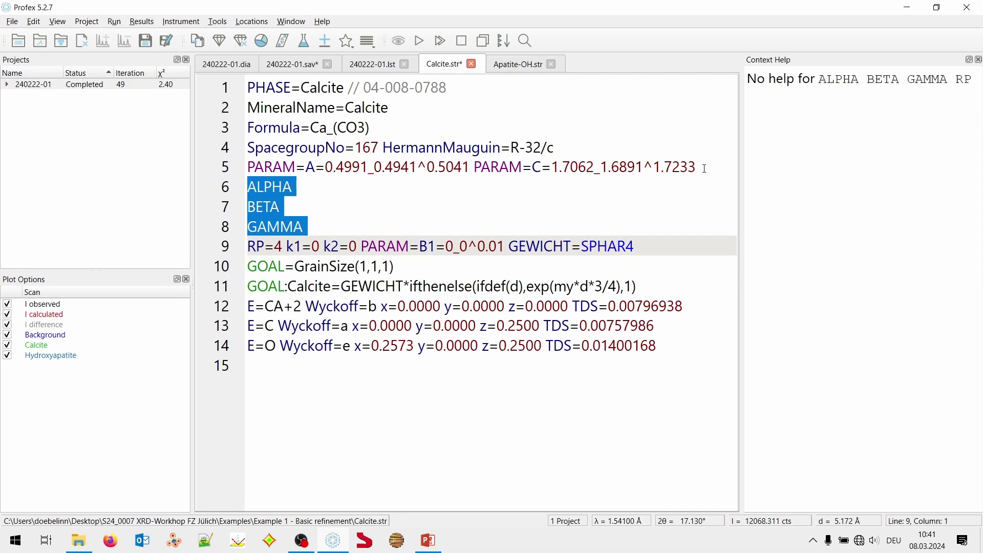
key(Delete)
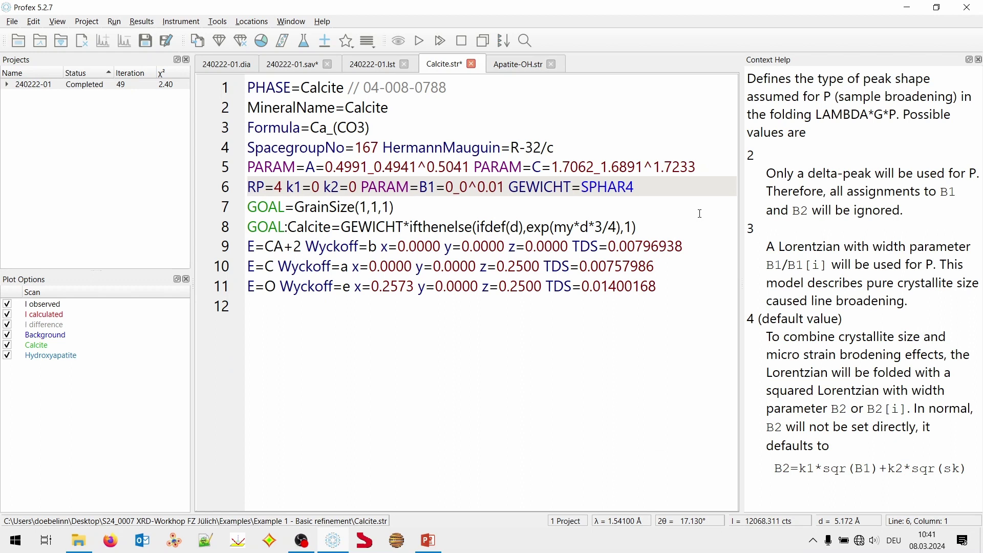
Look up the context help for lattice parameters A and C and for the peak shape keyword RP with its value 4
click(310, 166)
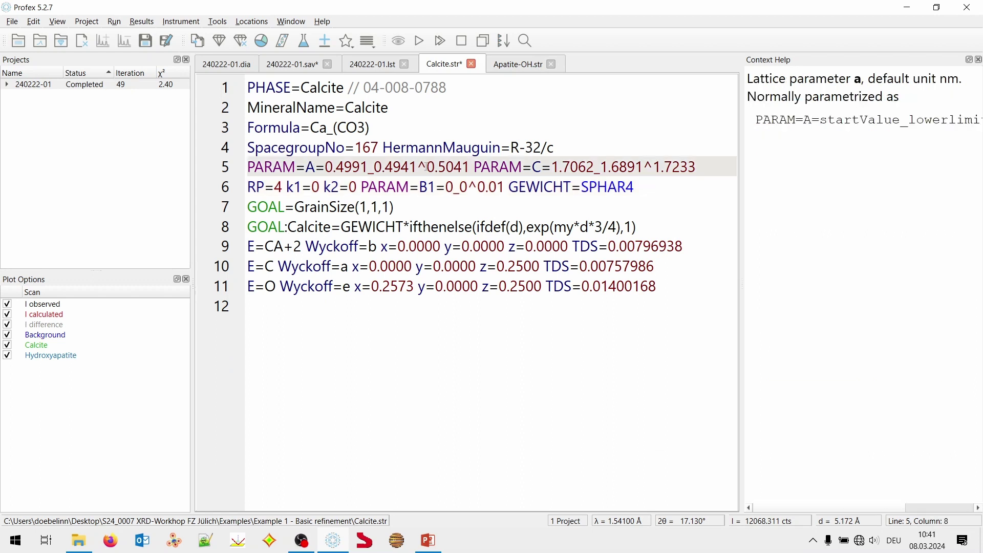
click(540, 167)
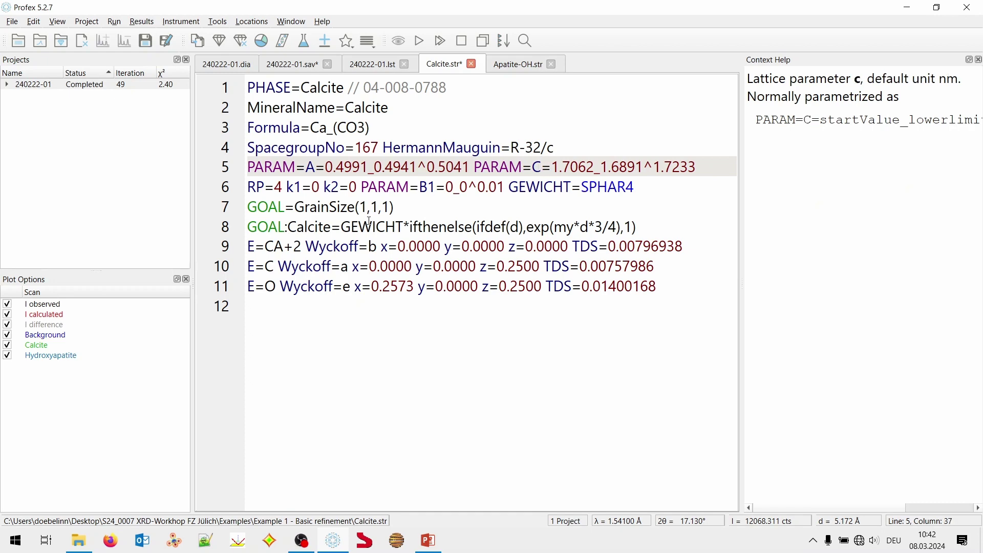
click(256, 186)
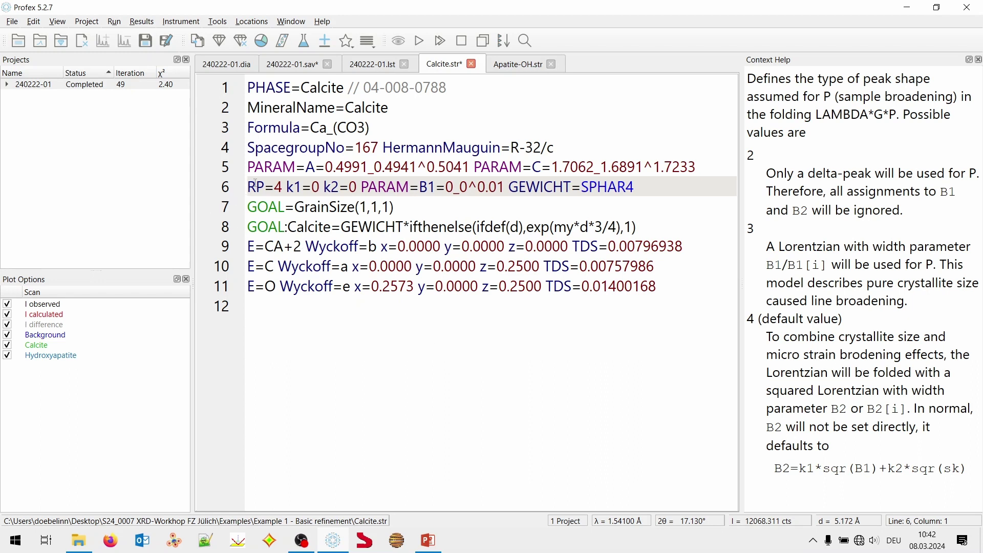
click(275, 188)
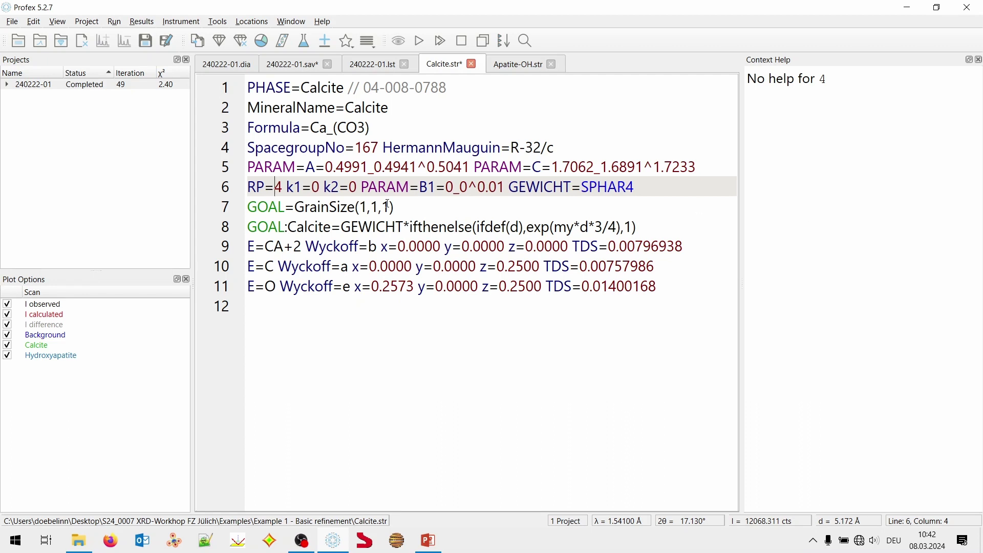
click(257, 187)
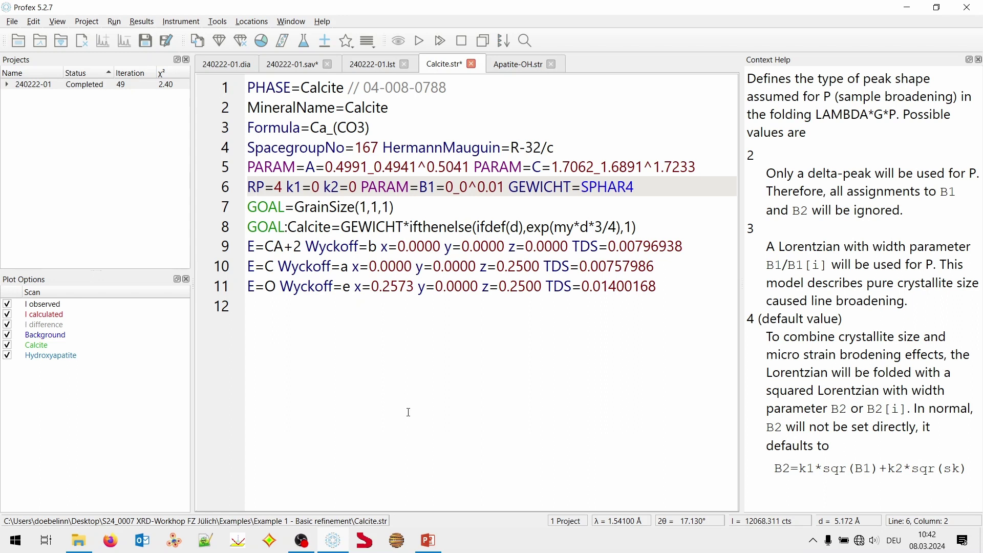
click(283, 187)
key(Left)
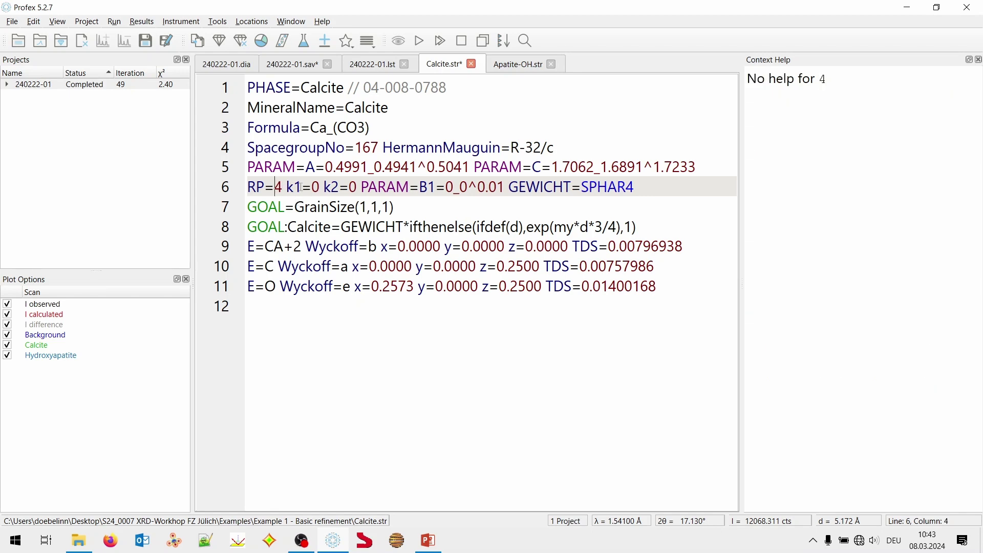
Look up the context help for k1, k2, B1 and GEWICHT on line 6
click(297, 188)
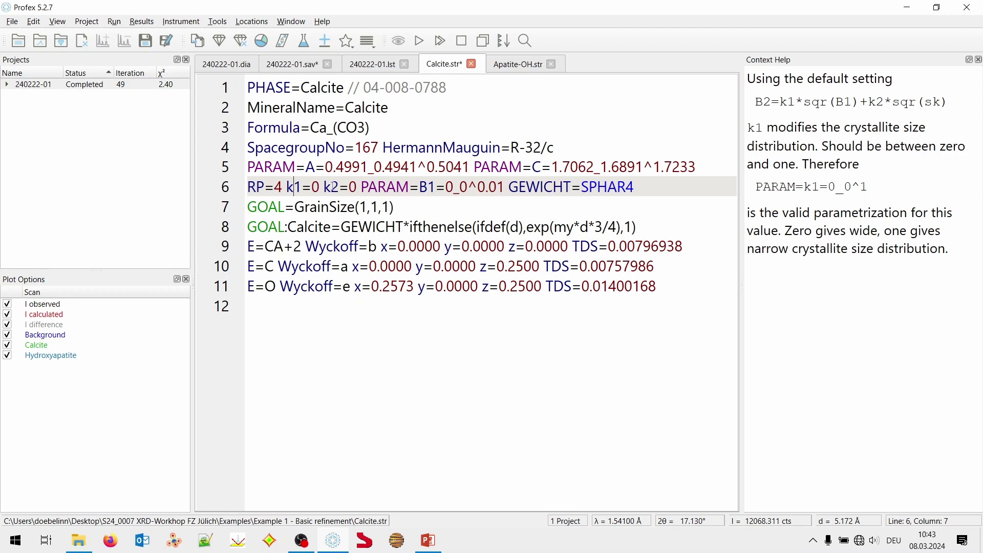
click(332, 187)
click(438, 186)
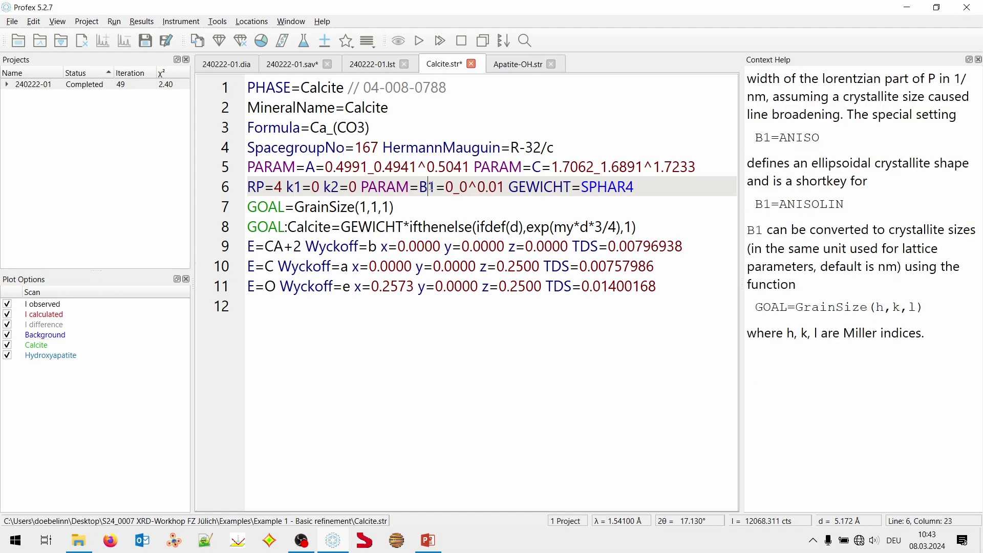
click(547, 188)
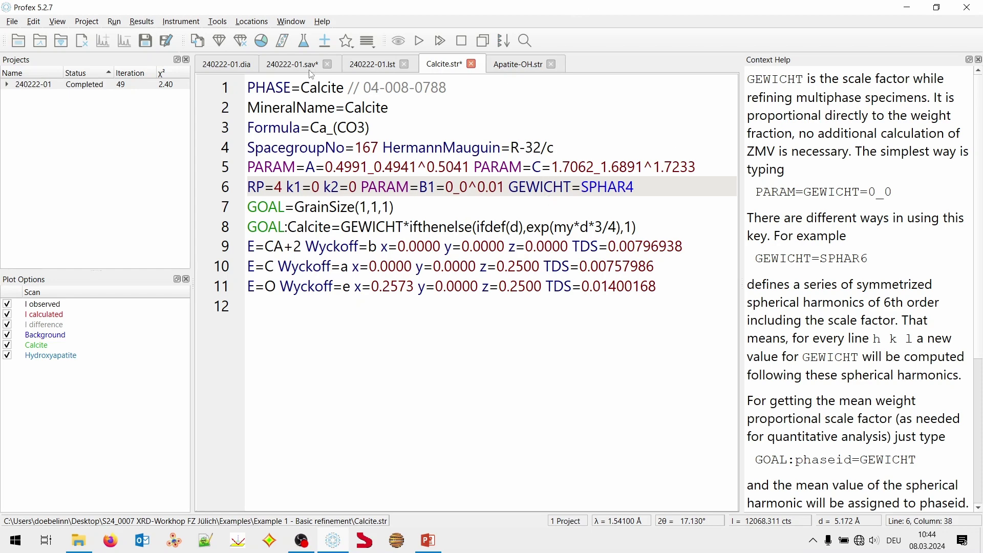
Switch to 240222-01.sav and highlight the Calcite+Hydroxyapatite expression in the sum line
click(293, 64)
scroll(393, 276, down, 4)
scroll(393, 276, down, 1)
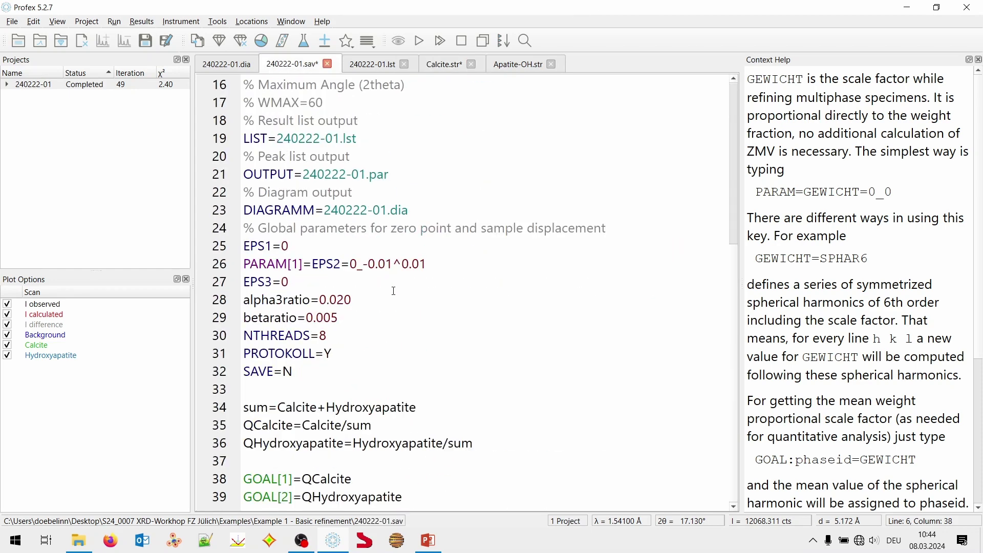
drag(267, 398, 417, 407)
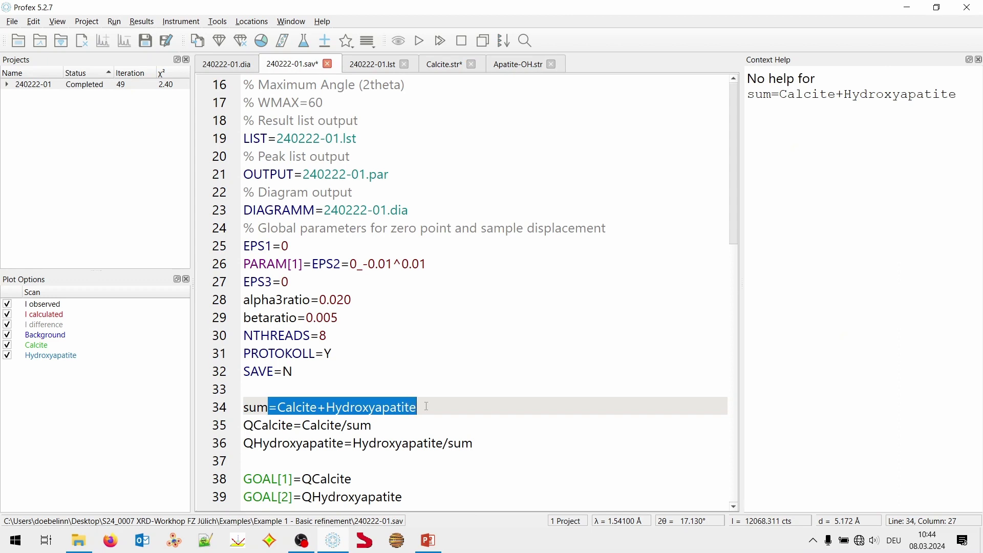
click(418, 407)
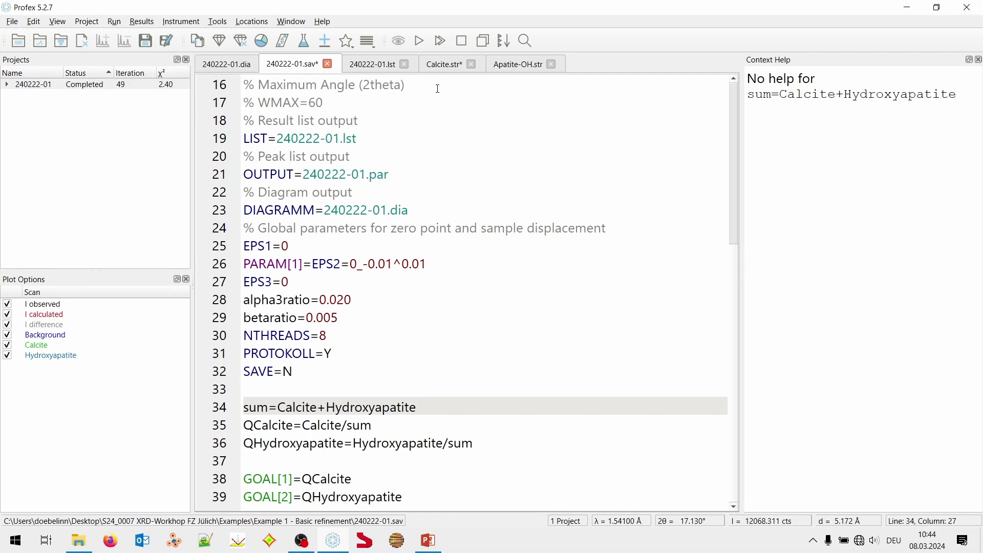
Return to Calcite.str and look up the context help for GEWICHT and its value SPHAR4
click(445, 64)
click(519, 187)
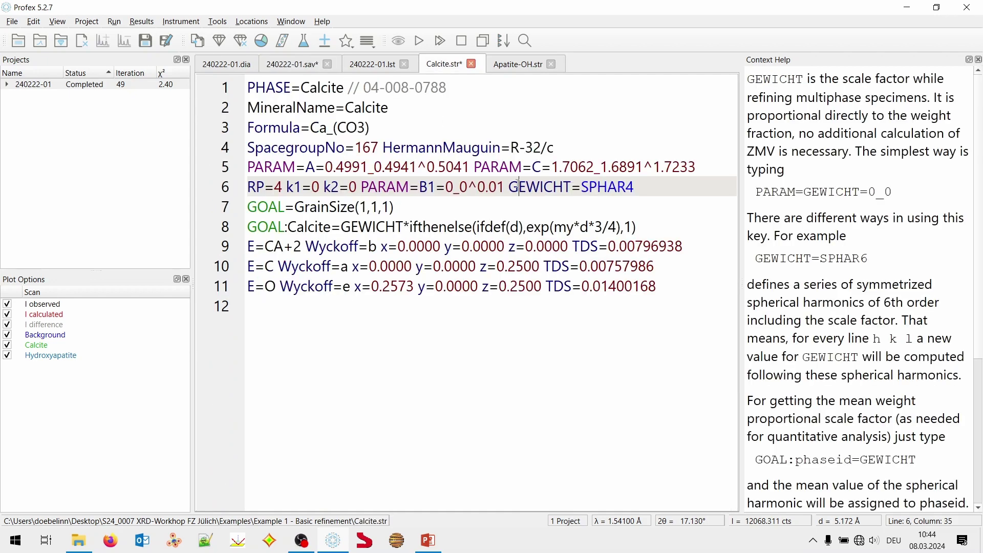
click(544, 187)
click(607, 189)
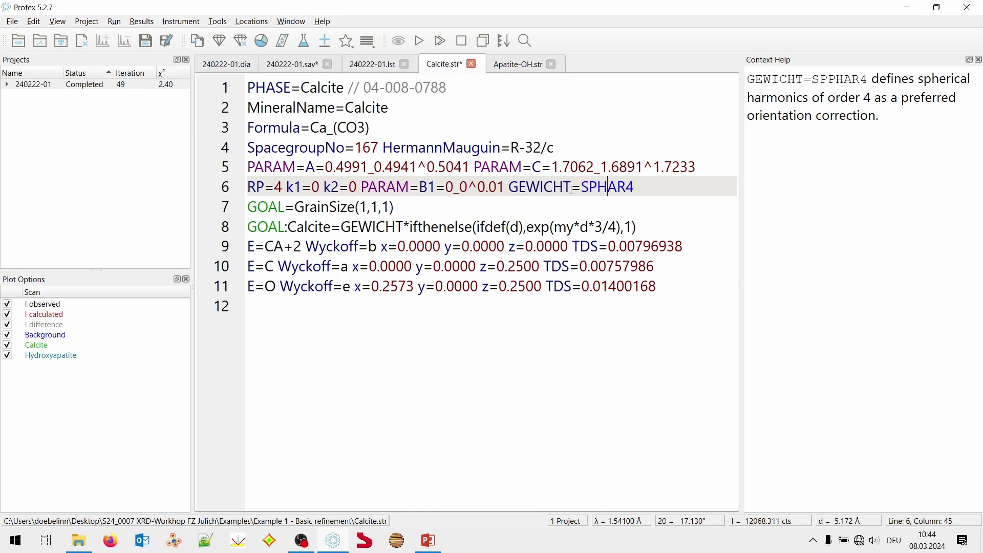
click(553, 188)
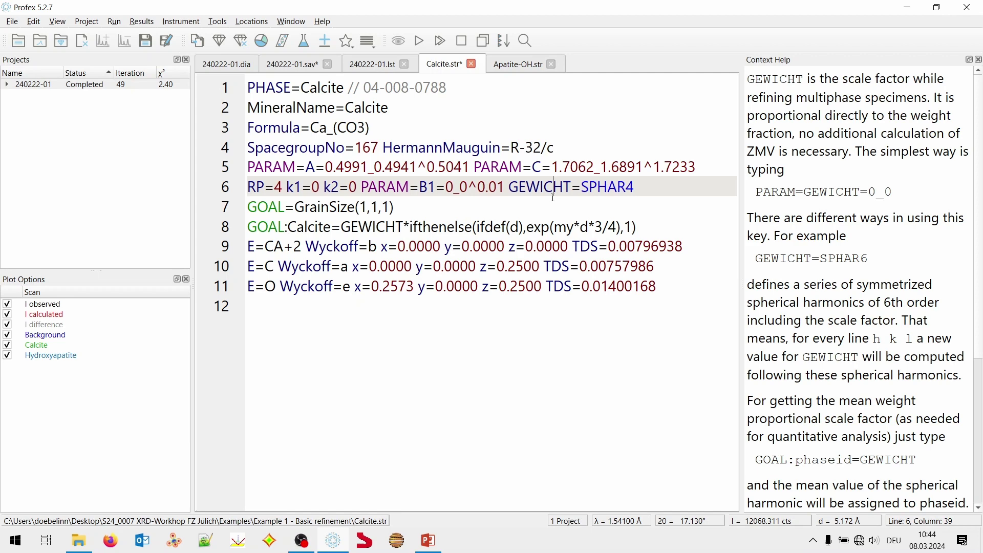
Review the context help for the peak broadening keywords B1, k2 and k1 on line 6
click(430, 187)
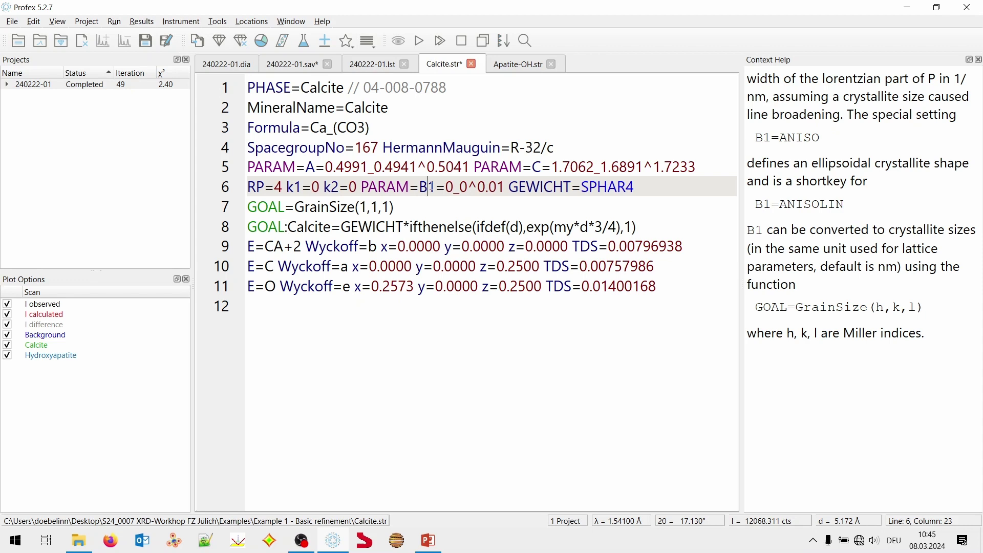
click(343, 194)
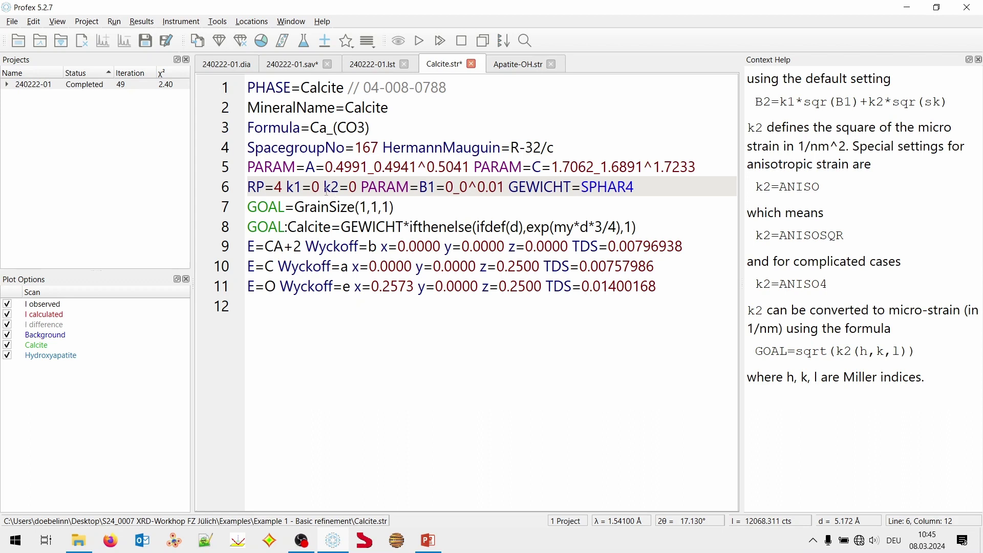
key(Left)
key(Left)
key(Left)
key(Left)
key(Left)
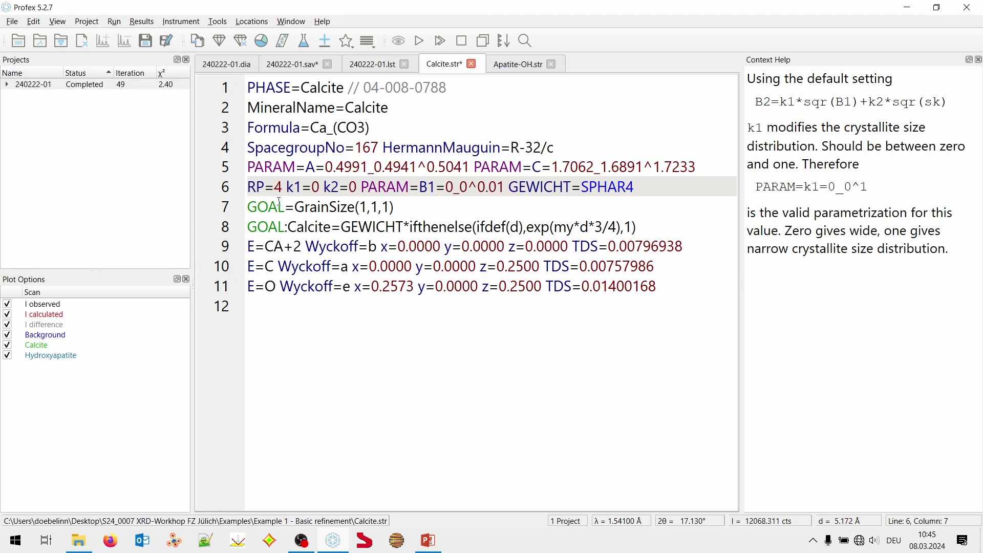
click(287, 187)
click(428, 189)
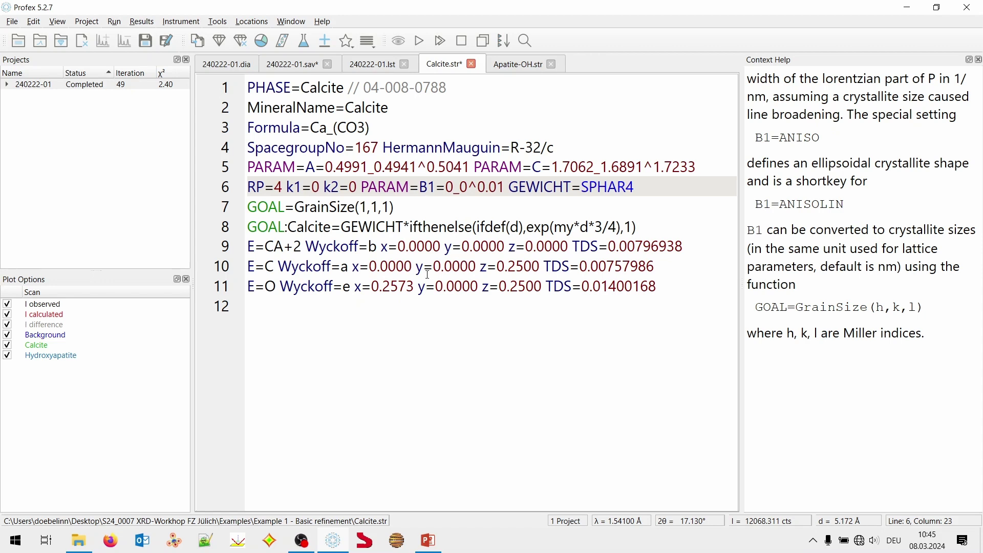
Look up the context help for GOAL and the atomic position keyword E, and highlight the species CA+2 on line 9
click(267, 206)
key(Down)
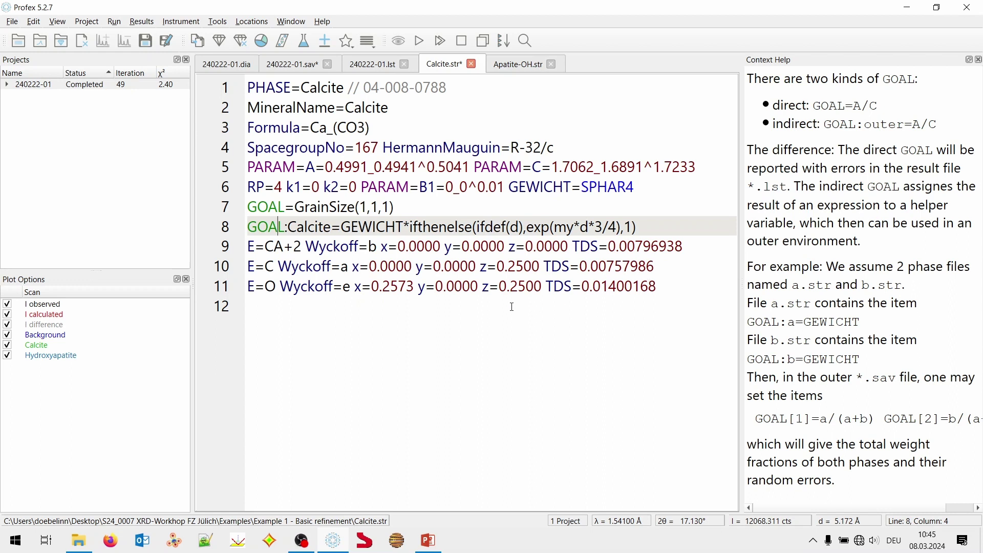
click(251, 252)
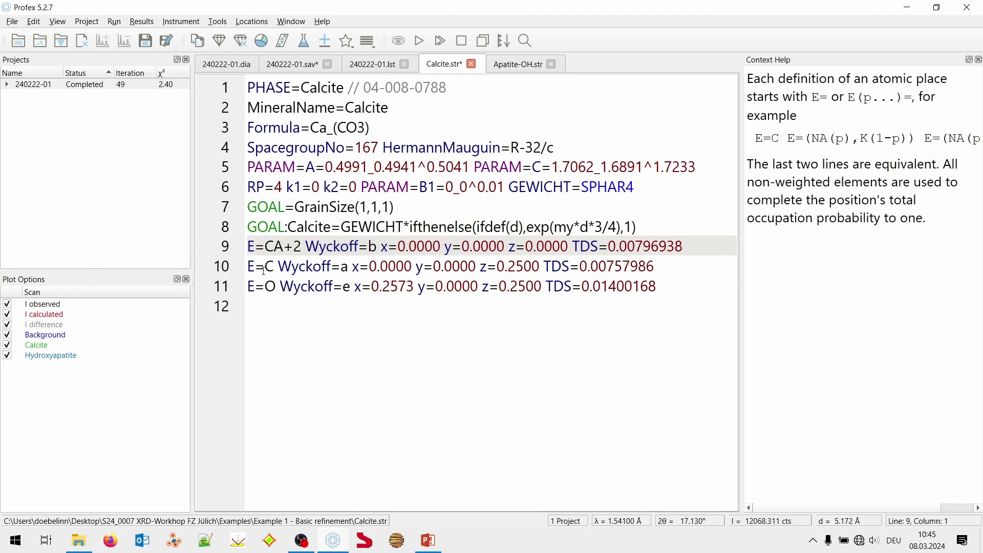
key(Right)
key(Right)
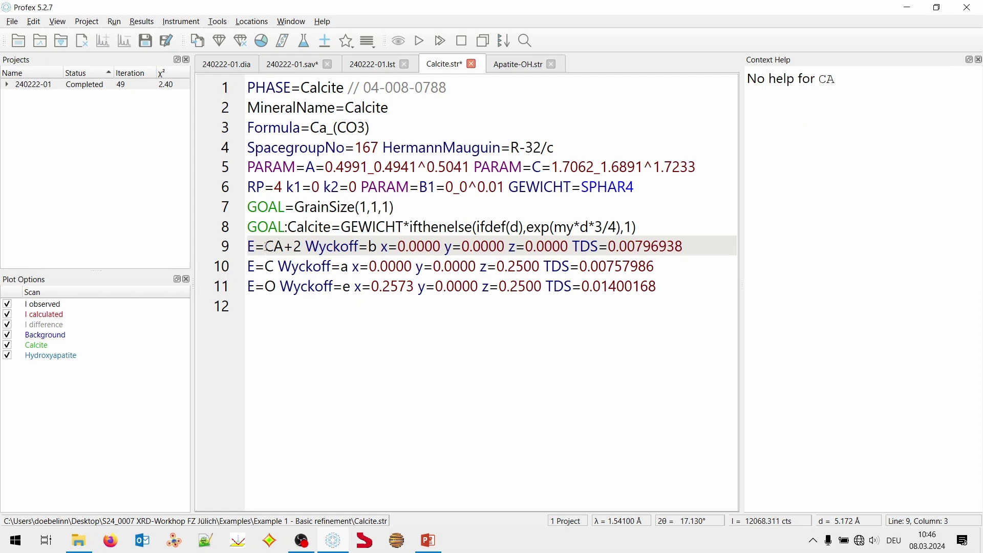
key(shift+Right)
key(shift+Right)
key(shift+Right)
key(shift+Right)
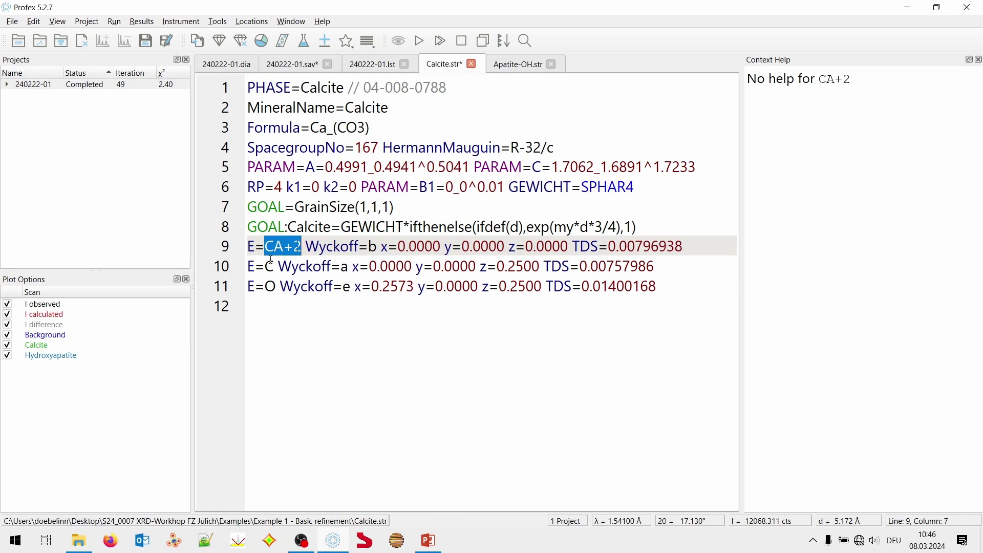
Look up the context help for Wyckoff on line 9 and go through its value b and the atomic coordinates
click(306, 247)
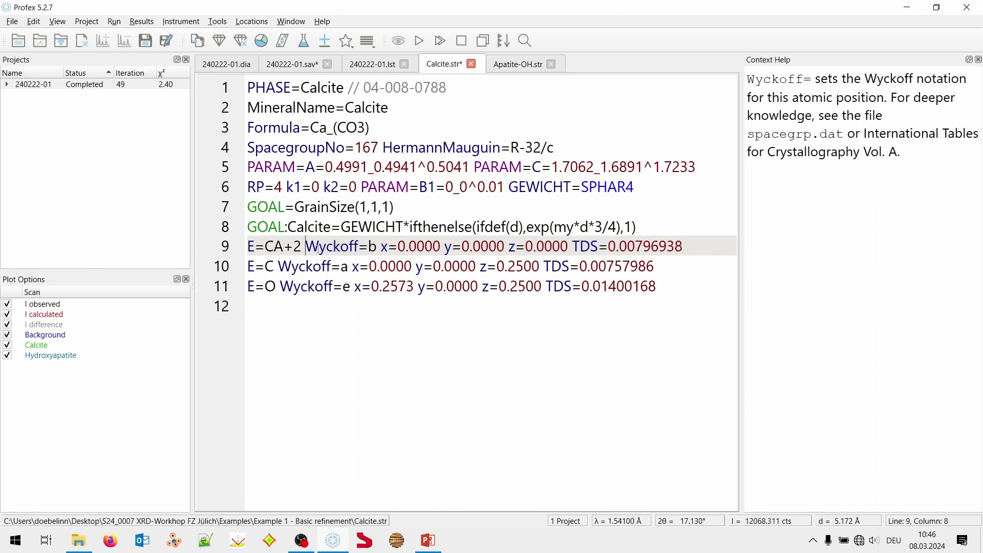
double_click(318, 248)
click(369, 248)
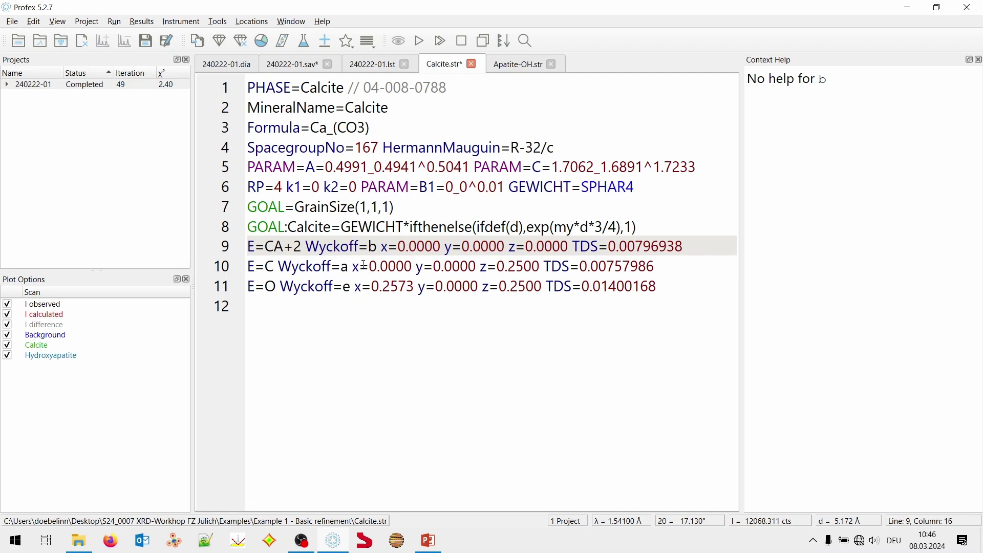
key(Right)
key(Right)
key(Right)
key(Right)
key(Right)
key(Right)
key(Right)
key(Right)
key(Right)
key(Right)
key(Right)
key(Right)
key(Right)
key(Right)
Look up the context help for the TDS keyword on line 9 and examine its value
double_click(596, 246)
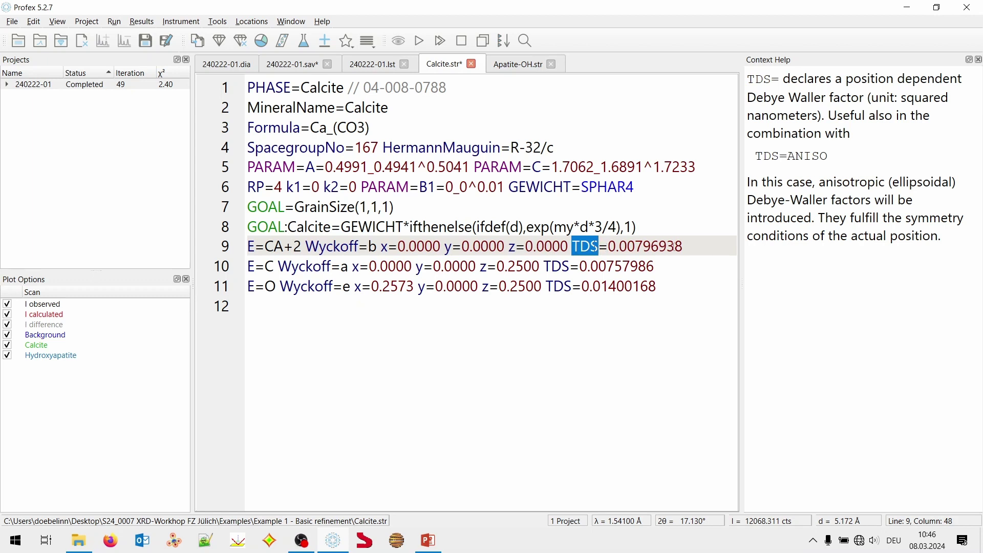
click(676, 246)
key(End)
click(628, 246)
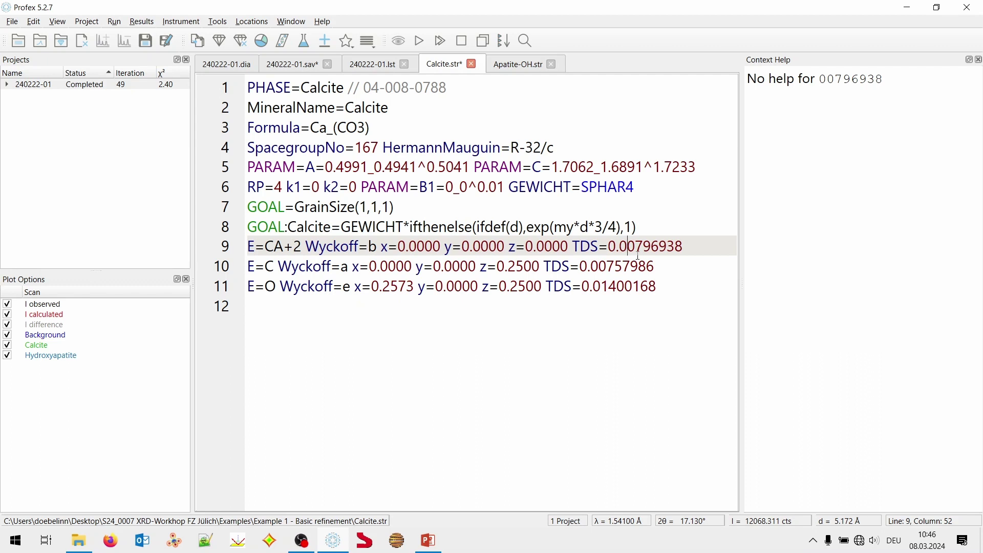
click(609, 248)
click(603, 247)
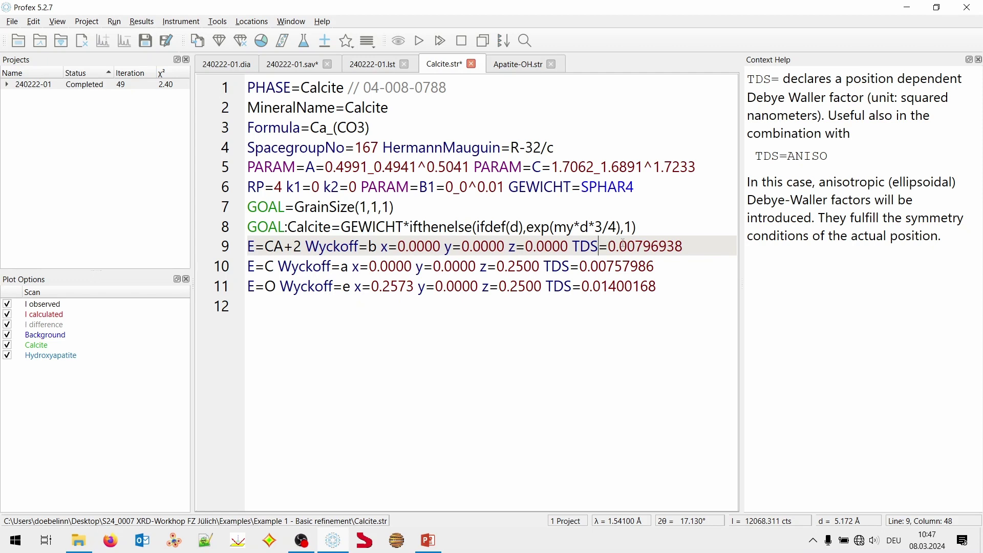
Go through the TDS value, the Wyckoff letter b and the atomic coordinates of CA+2 on line 9
click(638, 247)
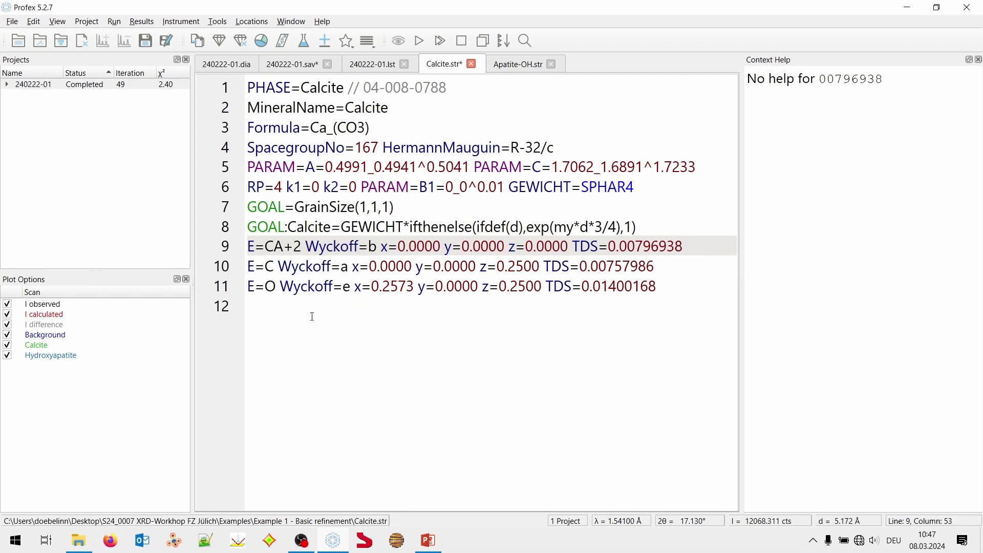
double_click(372, 246)
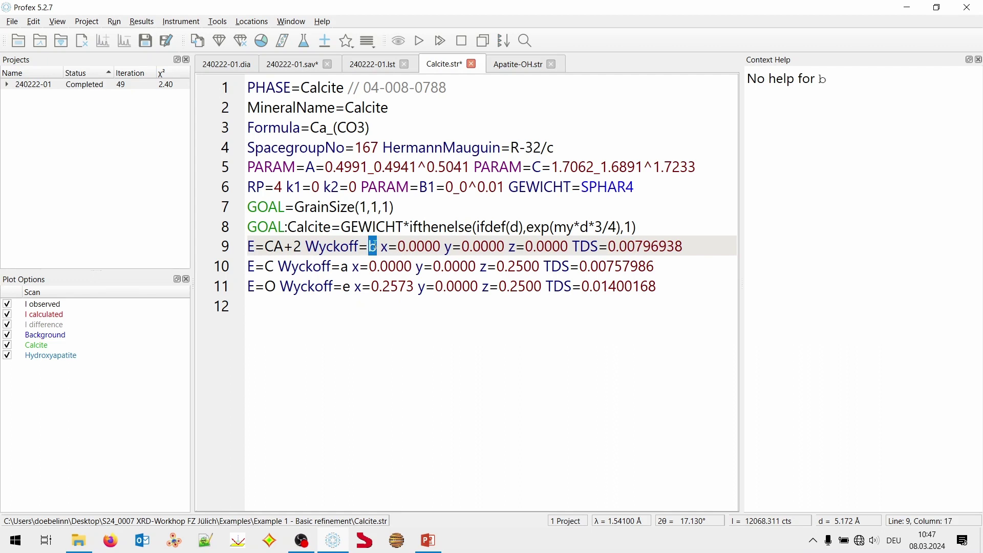
click(369, 247)
click(470, 248)
click(551, 247)
Highlight the Wyckoff=b entry of CA+2 on line 9, and delete the atom's x, y and z coordinates
drag(305, 246, 374, 247)
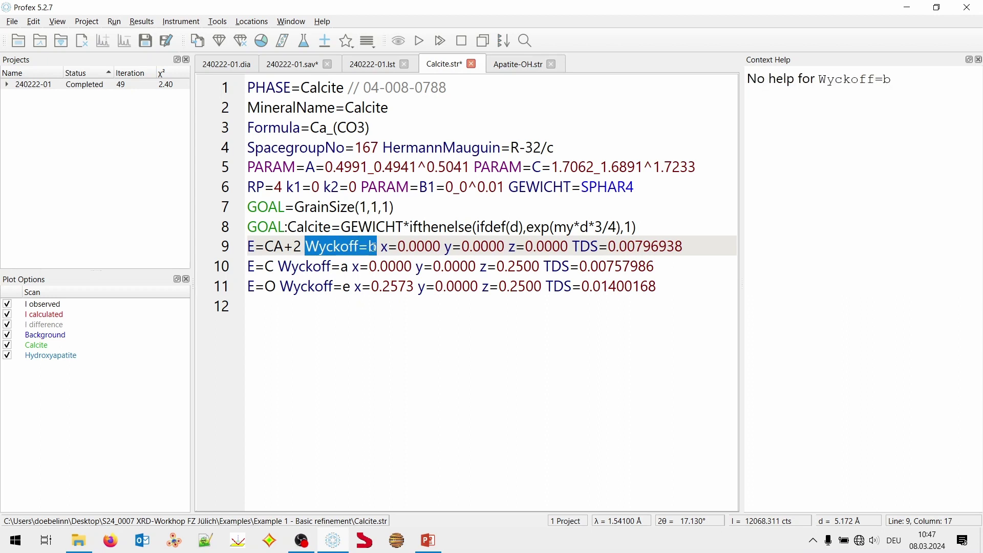
click(378, 248)
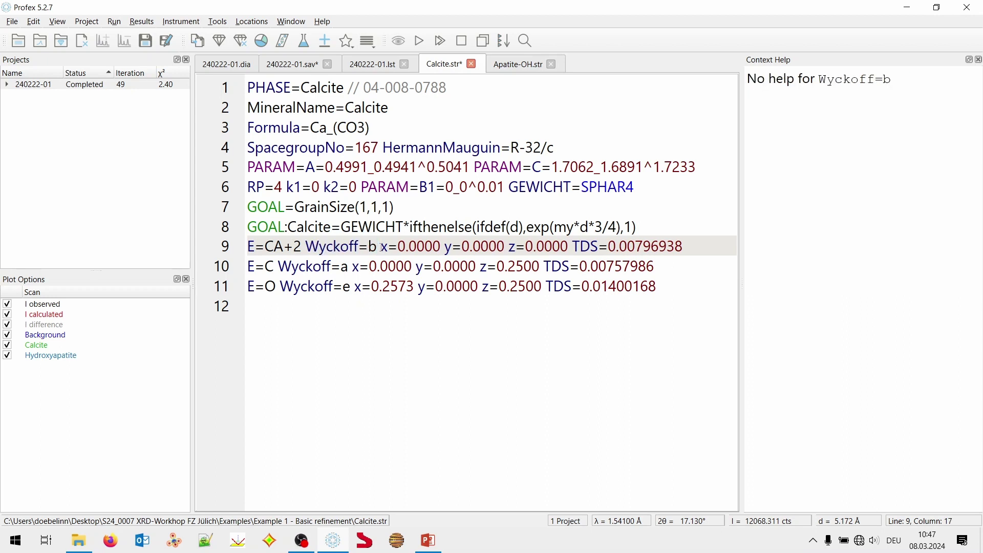
drag(381, 247, 567, 246)
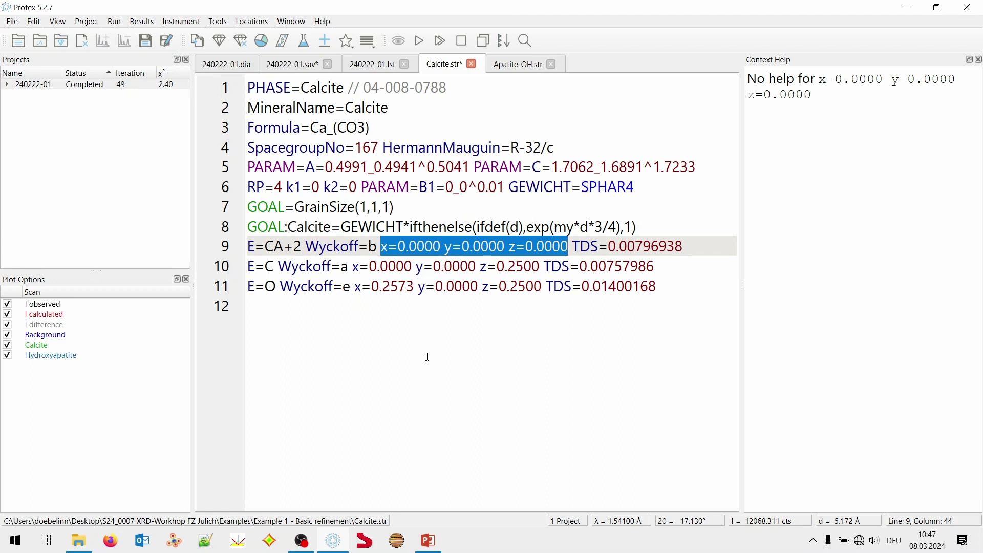
key(Delete)
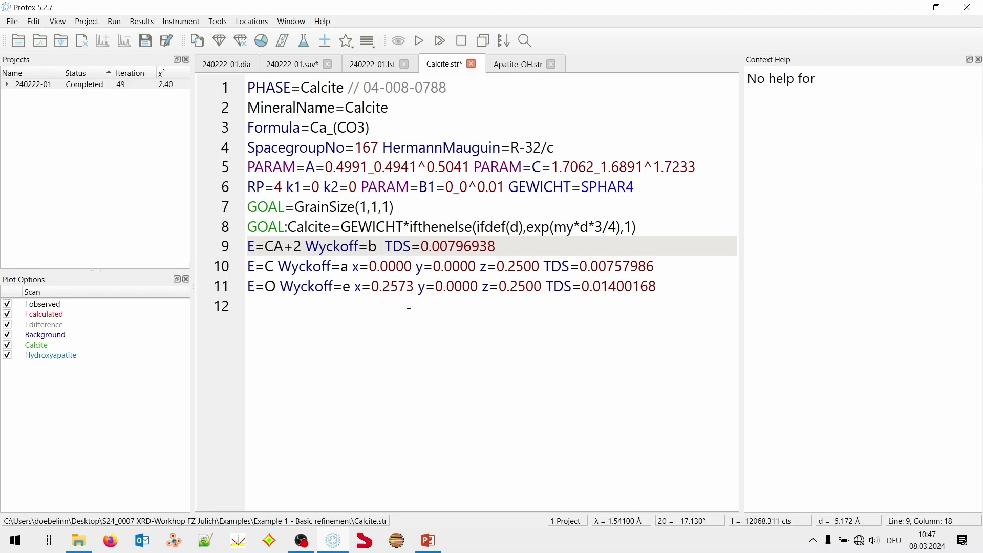
Examine the Wyckoff letter e and the coordinates of O on line 11, highlighting x=0.2573
drag(367, 287, 392, 288)
click(345, 287)
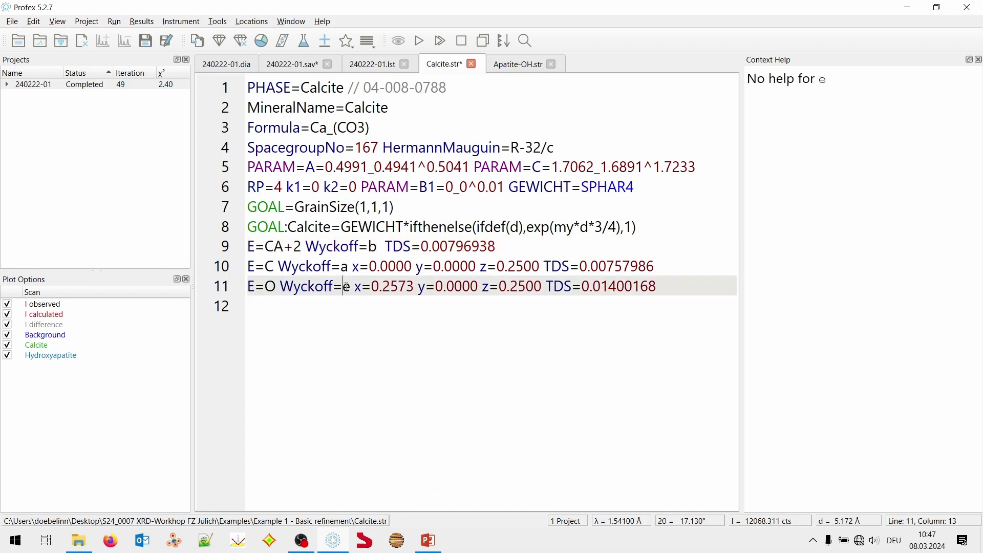
drag(434, 287, 542, 286)
drag(355, 286, 413, 287)
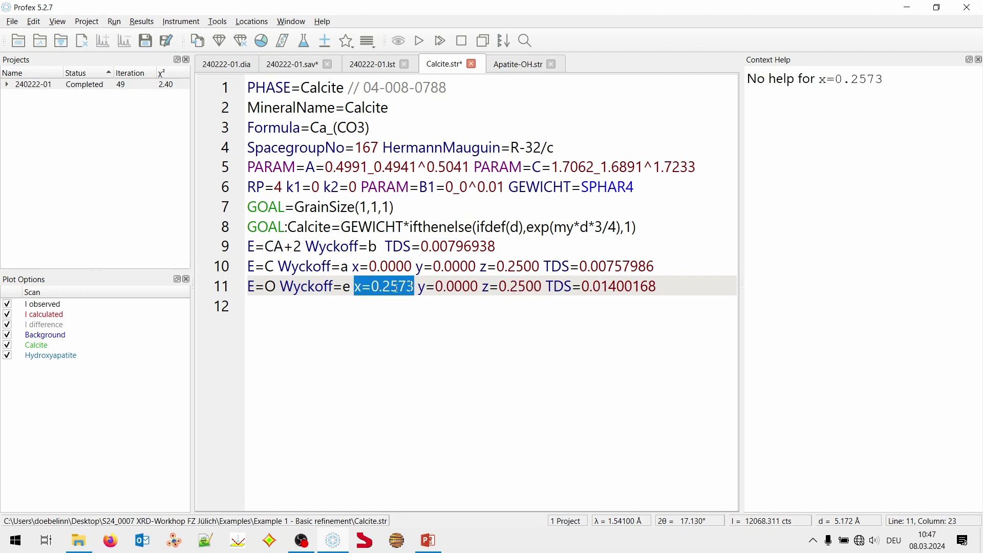
click(395, 286)
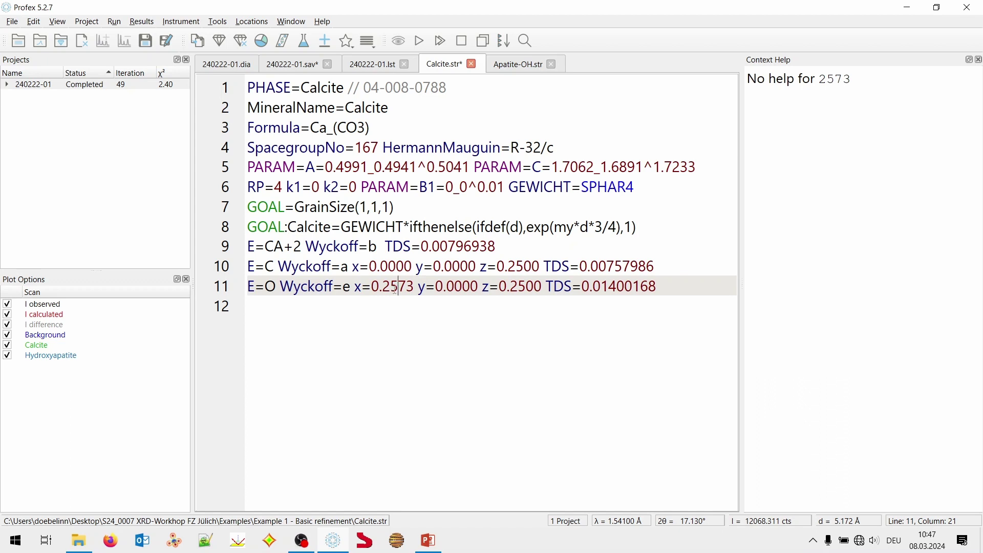
Restore the coordinates x=0.0000 y=0.0000 z=0.0000 after Wyckoff=b on line 9
click(382, 245)
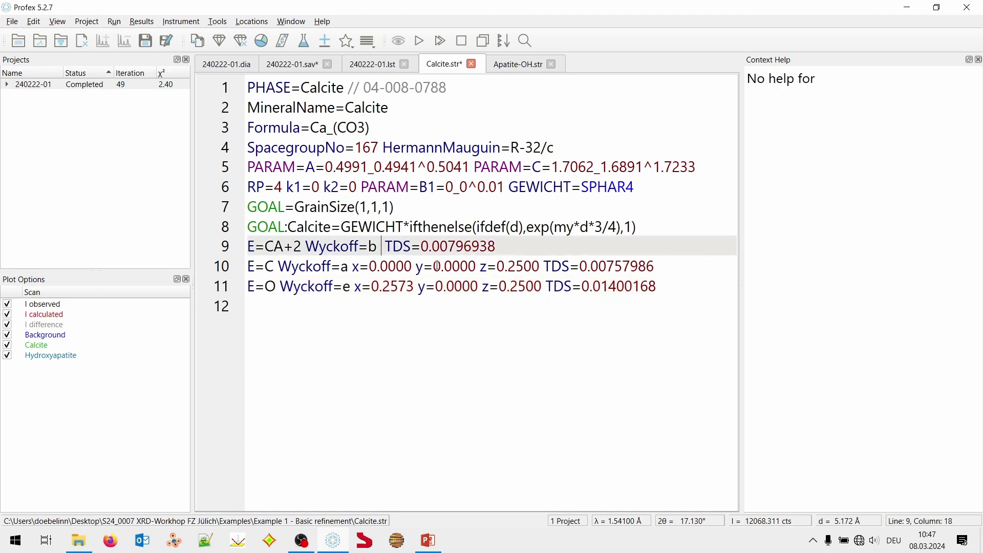
text(x=0.0000 y=0.0000 z=0.0000)
click(540, 241)
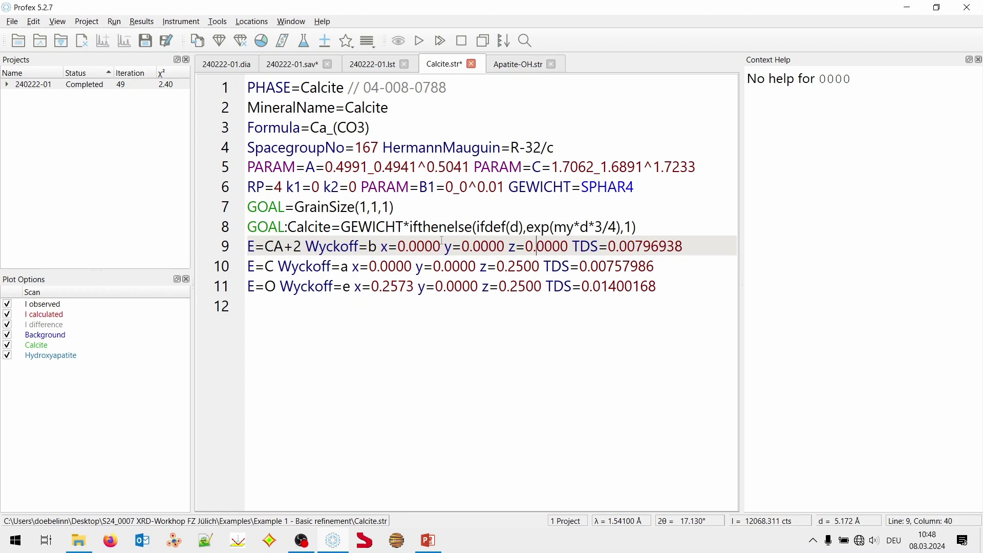
Highlight the x coordinate on line 9, and go through the species CA+2, C and O on lines 9 to 11
click(423, 246)
drag(383, 247, 441, 247)
click(407, 247)
drag(265, 247, 303, 250)
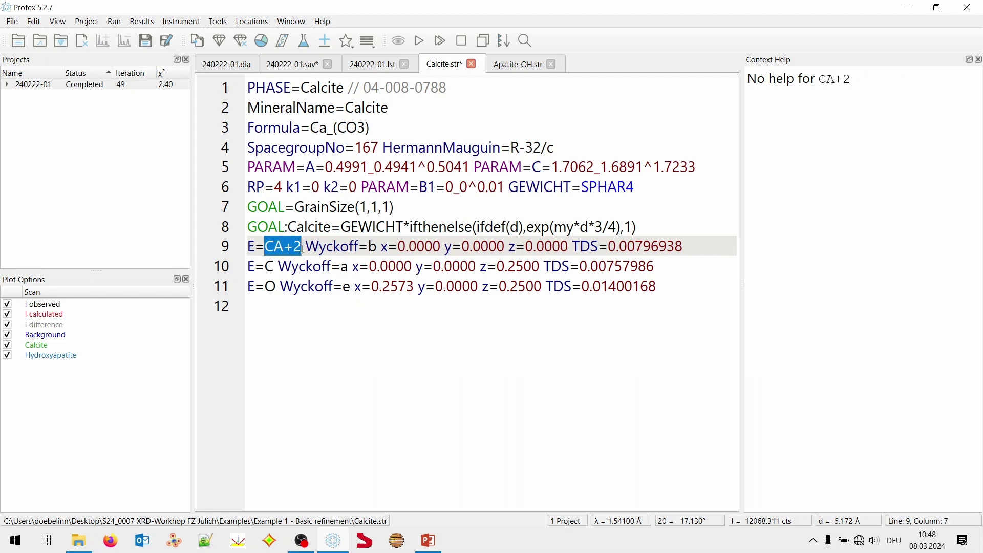
double_click(269, 267)
double_click(270, 286)
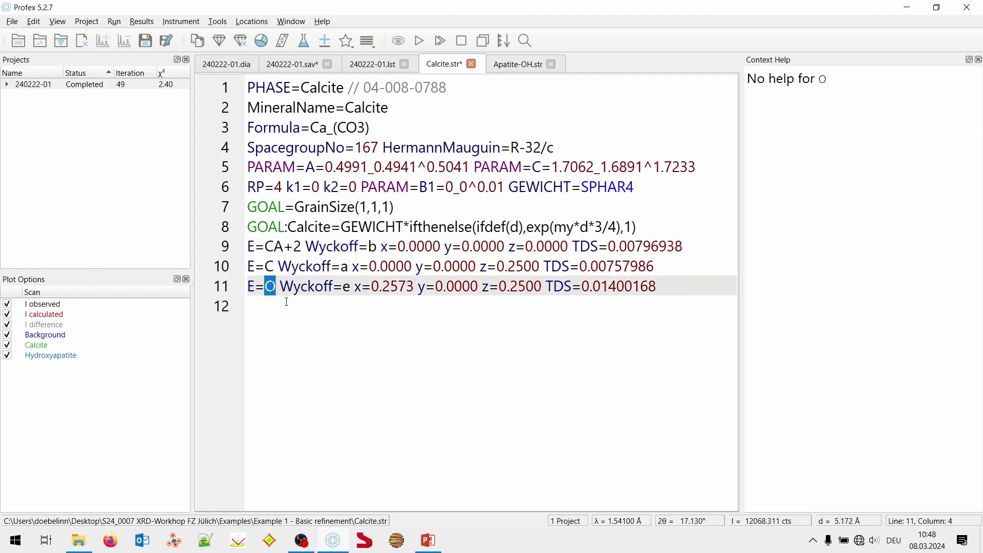
click(307, 323)
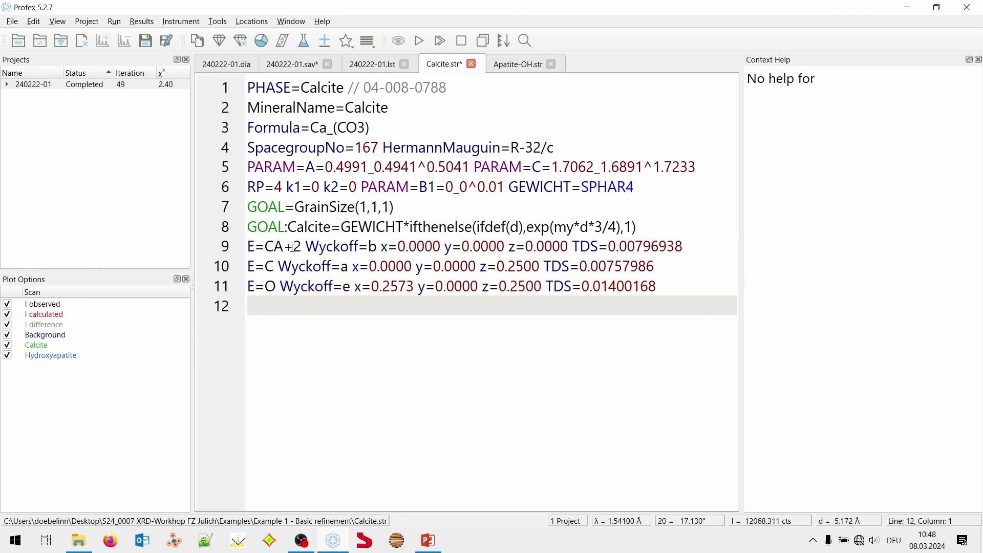
Compare the charge notation of the species on lines 9 to 11, highlighting the +2 of CA+2
key(Up)
key(Up)
key(Up)
key(Right)
key(Right)
key(Right)
key(Right)
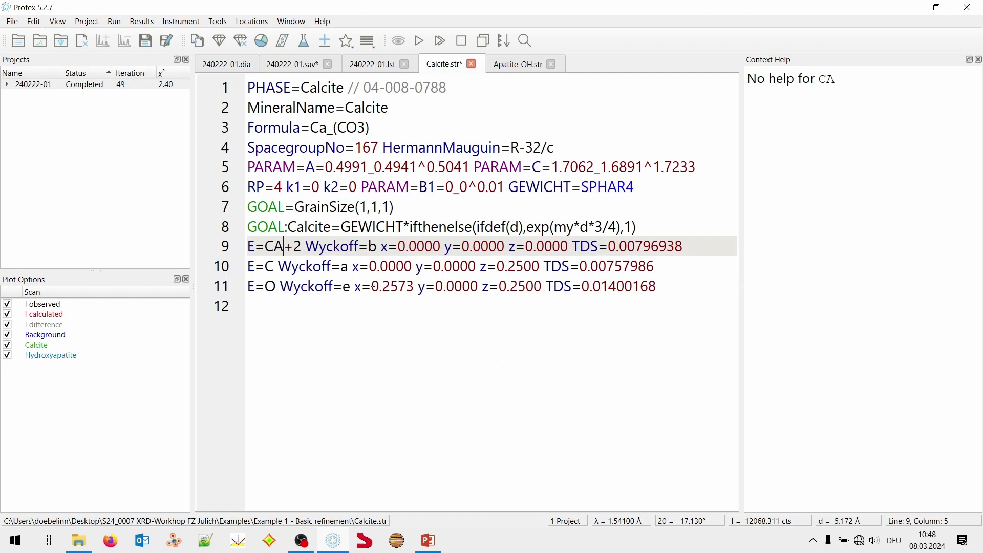
click(276, 272)
click(285, 287)
click(288, 246)
drag(288, 247, 301, 246)
click(342, 322)
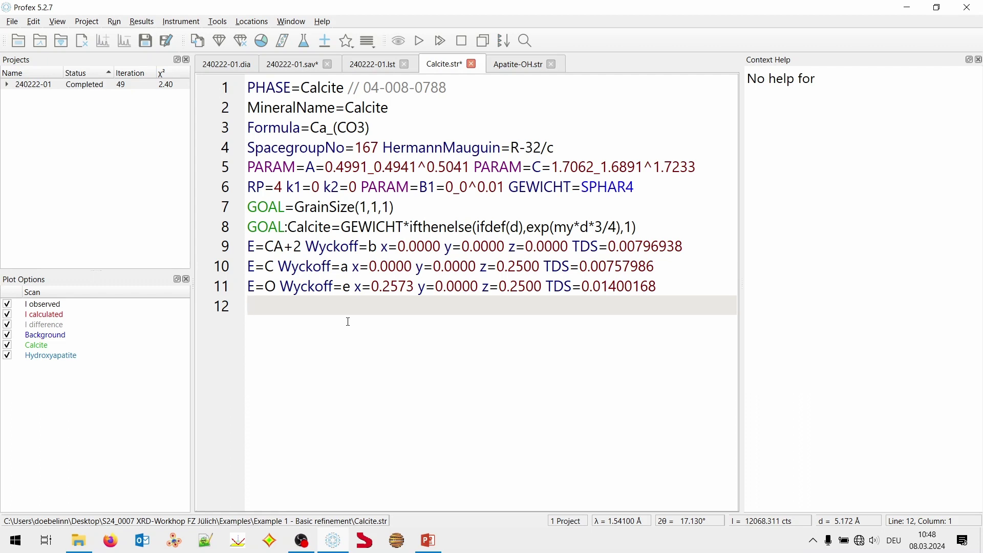
Remove the charge +2 from the calcium species on line 9 so that it reads E=CA
click(290, 248)
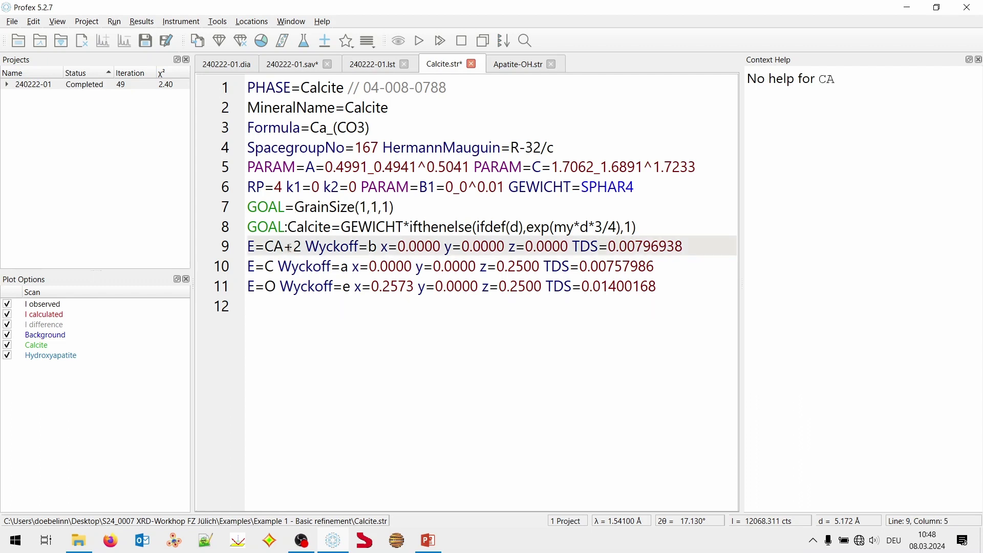
key(Delete)
key(Delete)
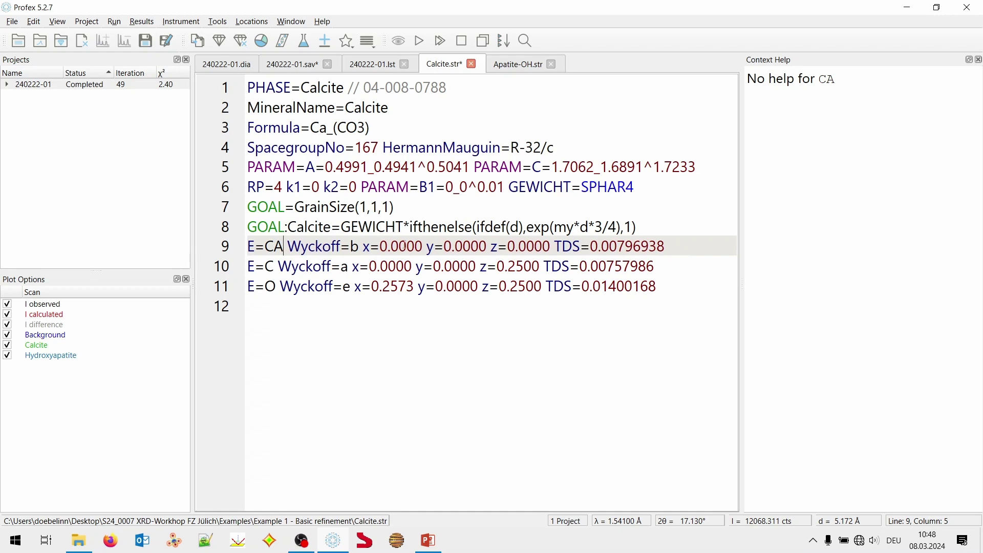
In Apatite-OH.str, fix the lattice parameters A and C on line 5
click(515, 64)
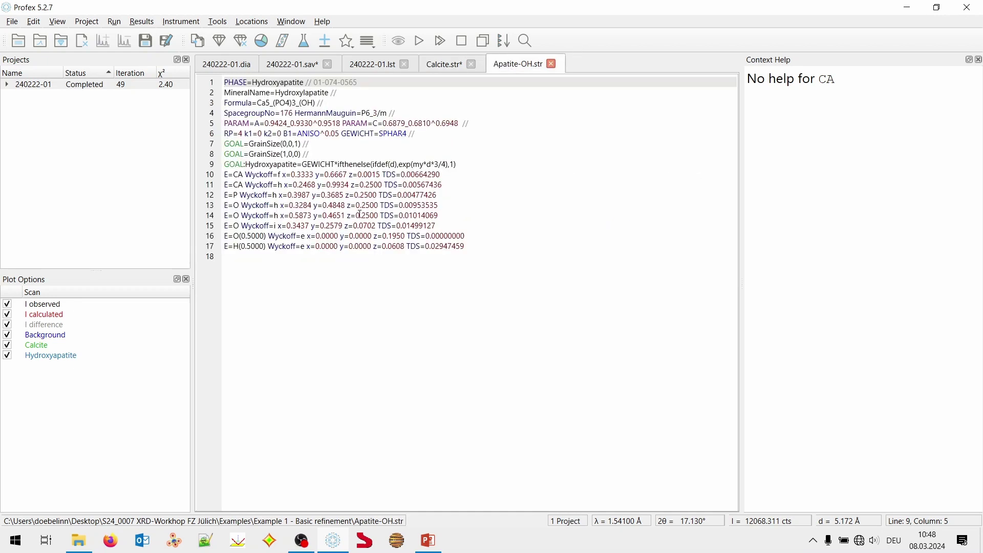
ctrl+scroll(360, 216, up, 4)
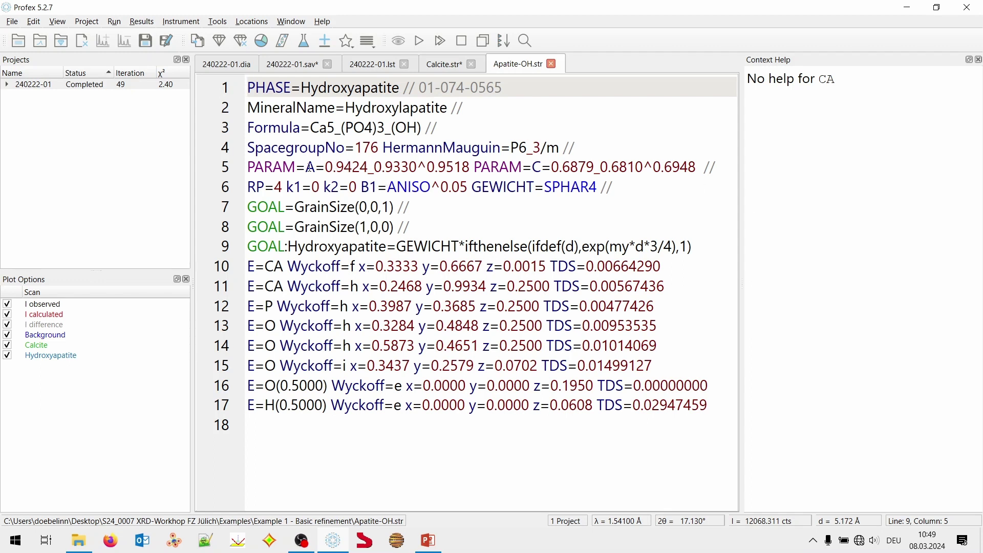
click(318, 168)
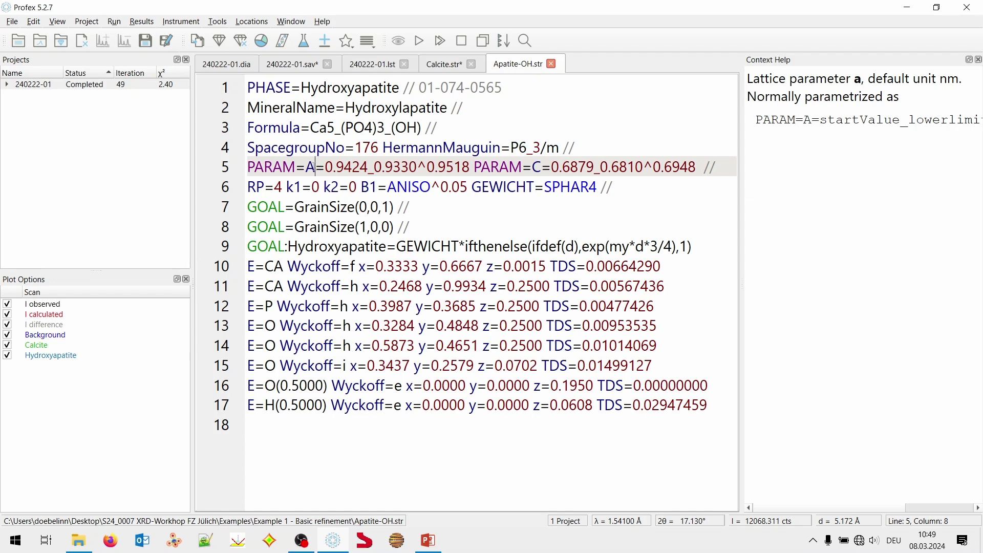
right_click(315, 167)
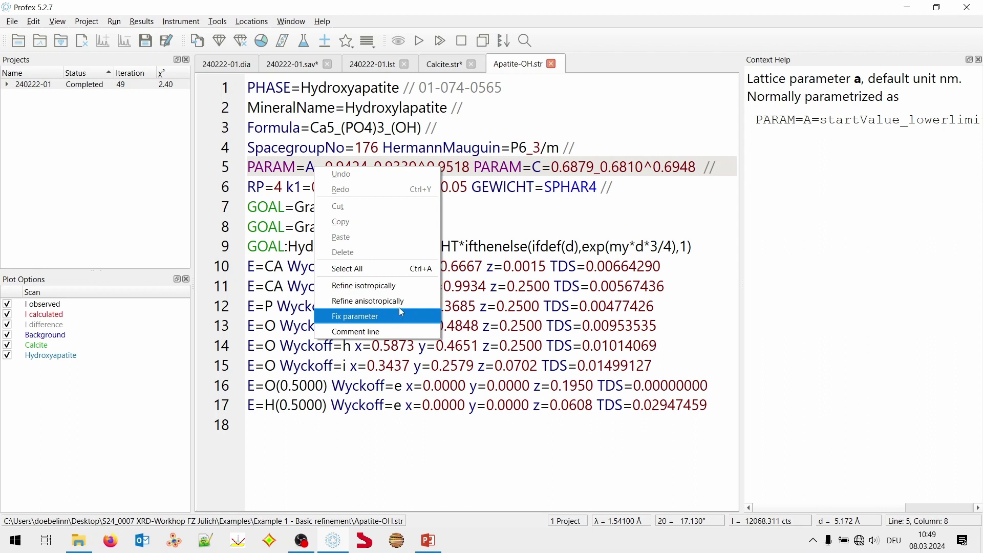
click(424, 317)
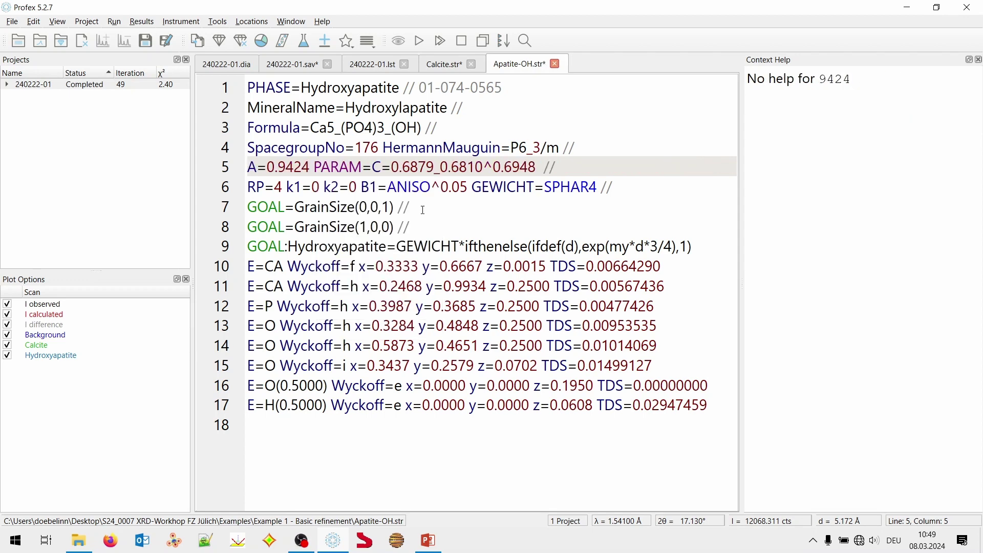
click(407, 172)
right_click(406, 168)
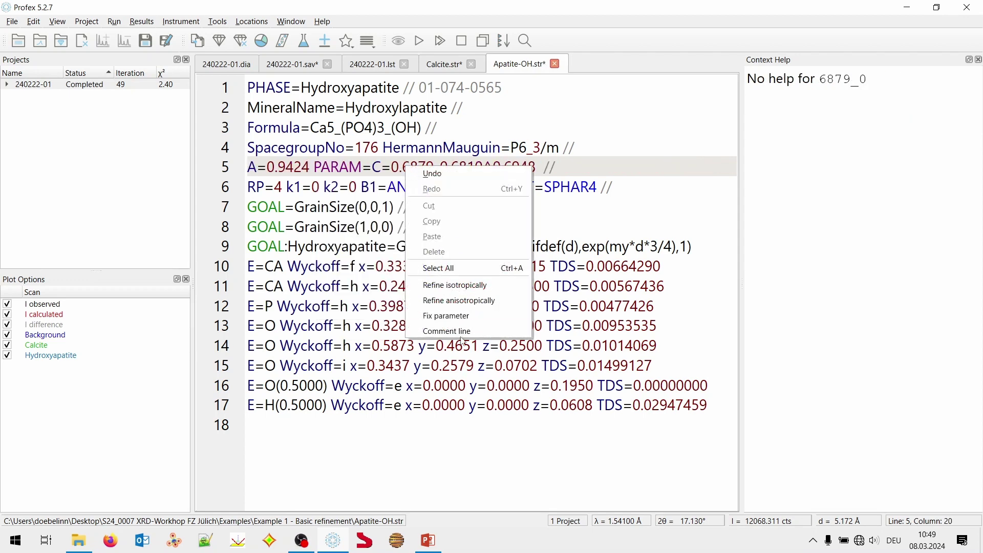
click(467, 322)
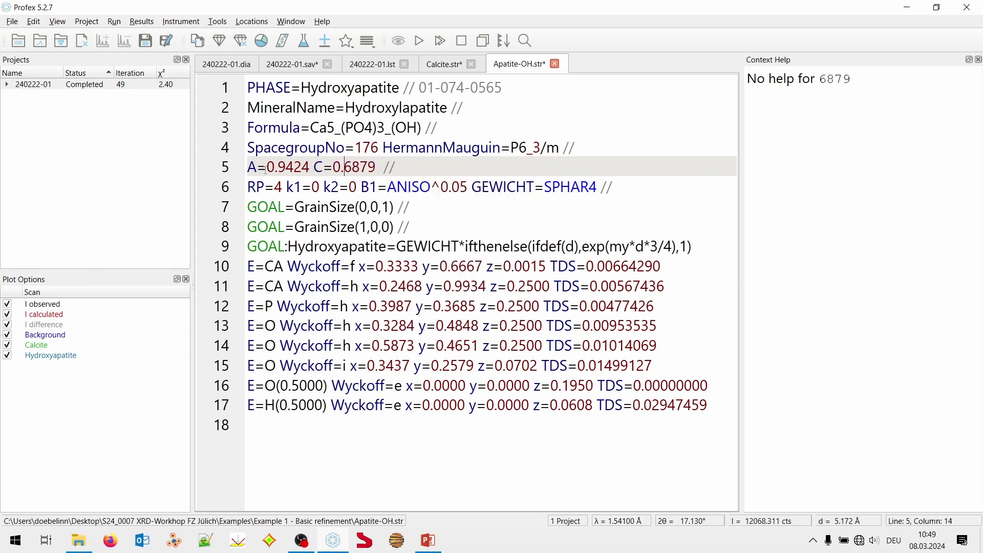
Release the lattice parameters A and C on line 5 for refinement again, refining A anisotropically
click(268, 167)
click(402, 167)
click(294, 167)
right_click(287, 166)
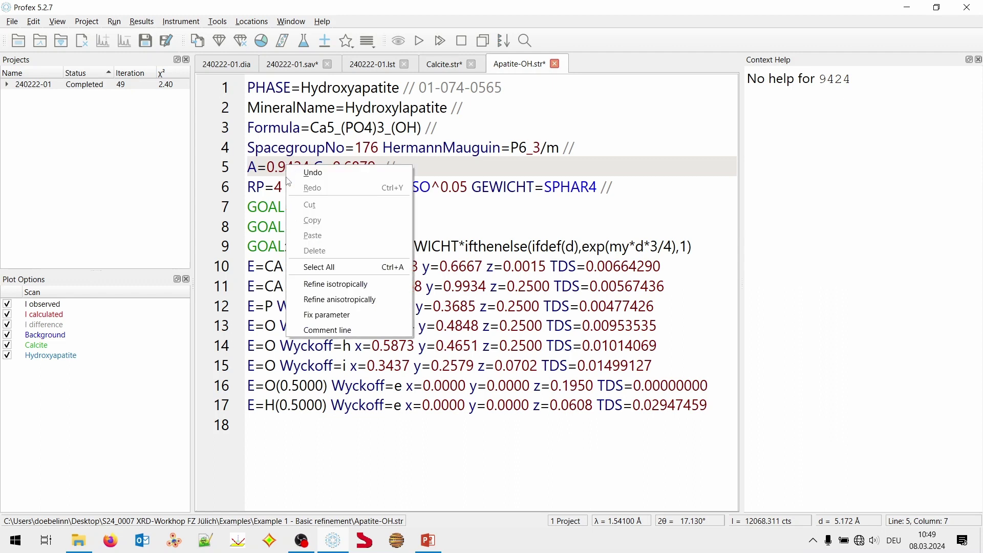
click(342, 303)
click(596, 149)
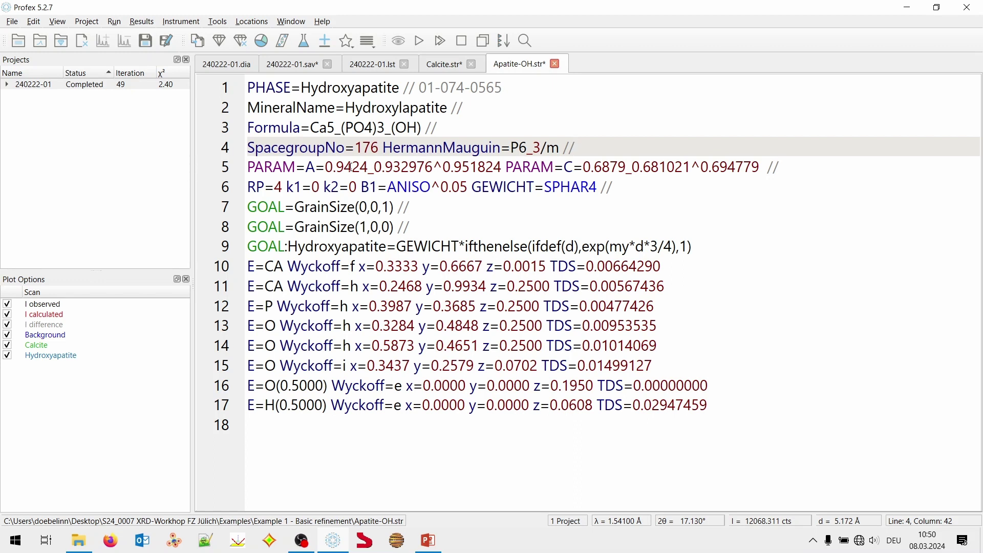
Go through the refinement limits of lattice parameter A and highlight parameter C on line 5
drag(350, 166, 487, 167)
click(513, 167)
double_click(573, 166)
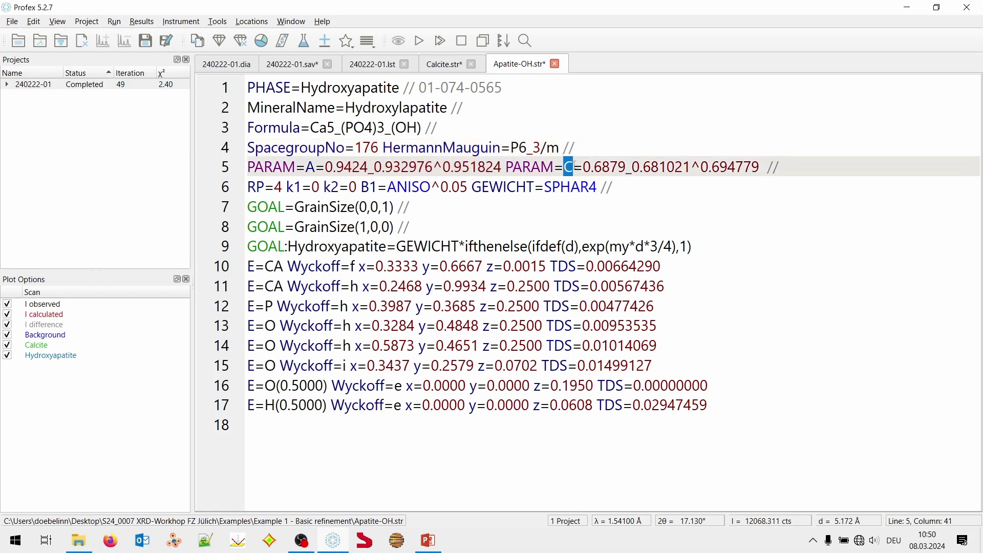
click(582, 165)
Examine the fit of the main calcite peak near 29.4° in the 240222-01.dia diffraction pattern, and identify its curve
click(228, 63)
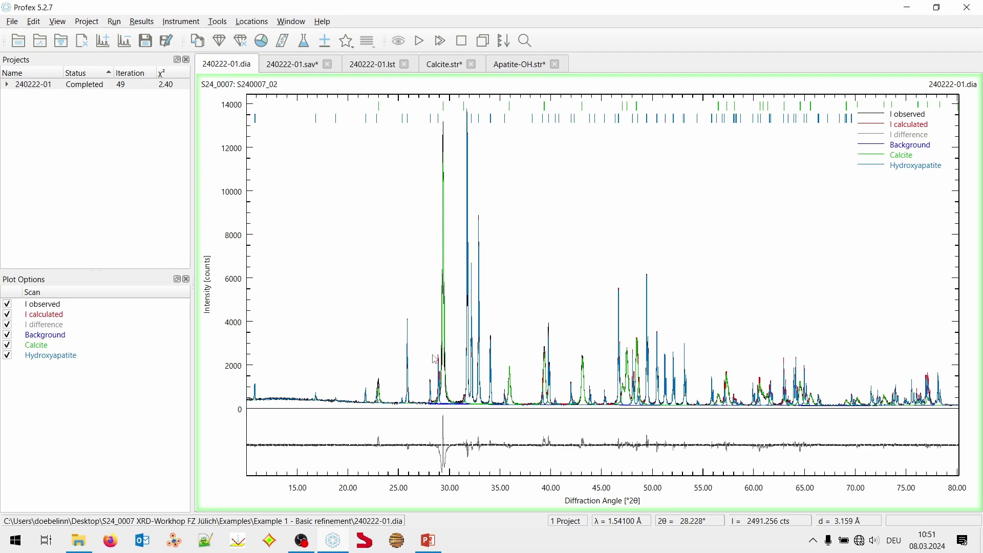
scroll(433, 369, up, 4)
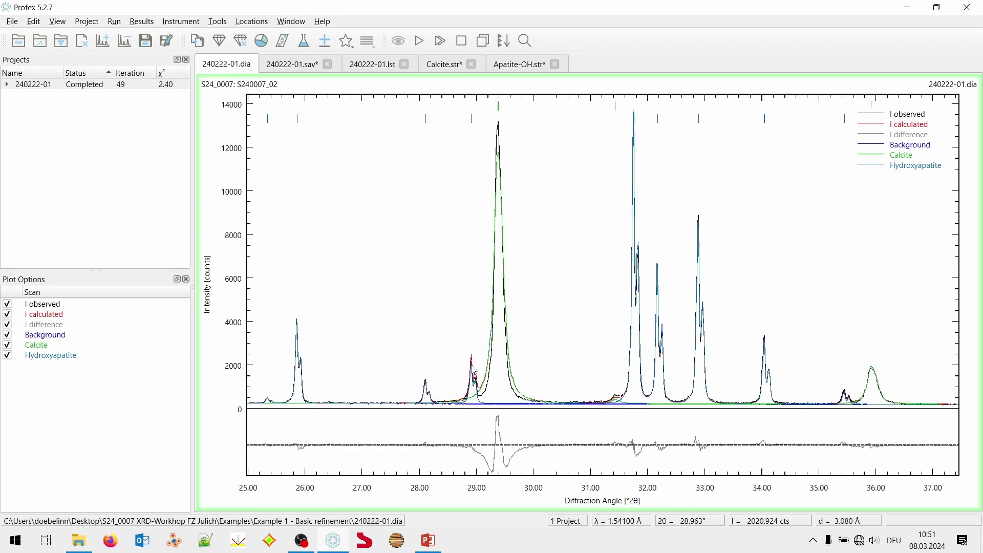
scroll(491, 371, up, 2)
scroll(493, 373, up, 1)
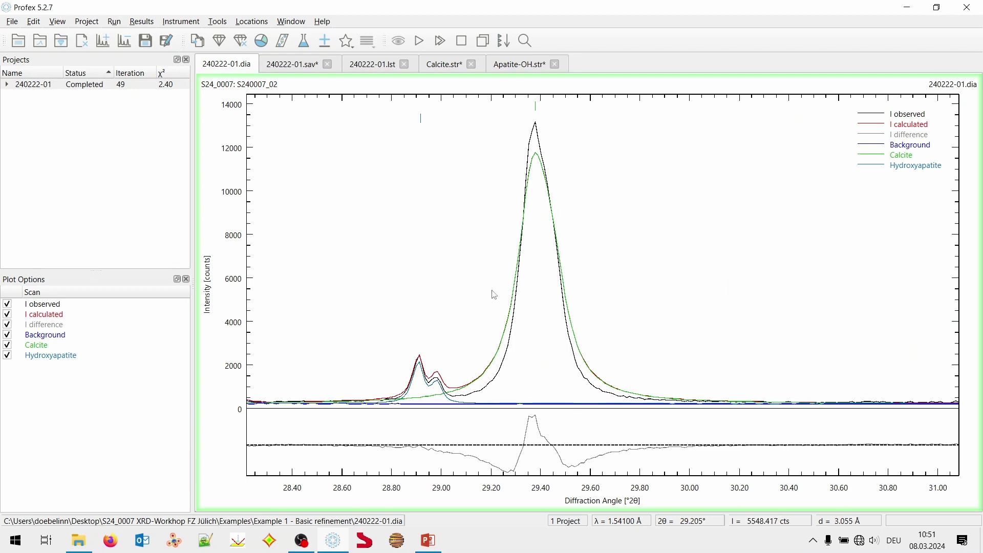
scroll(494, 293, down, 1)
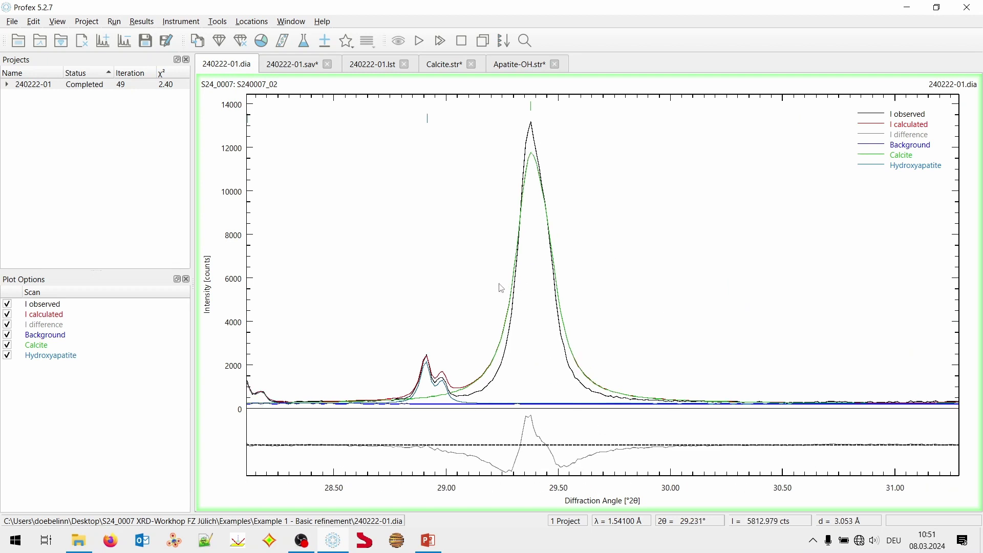
scroll(499, 292, down, 2)
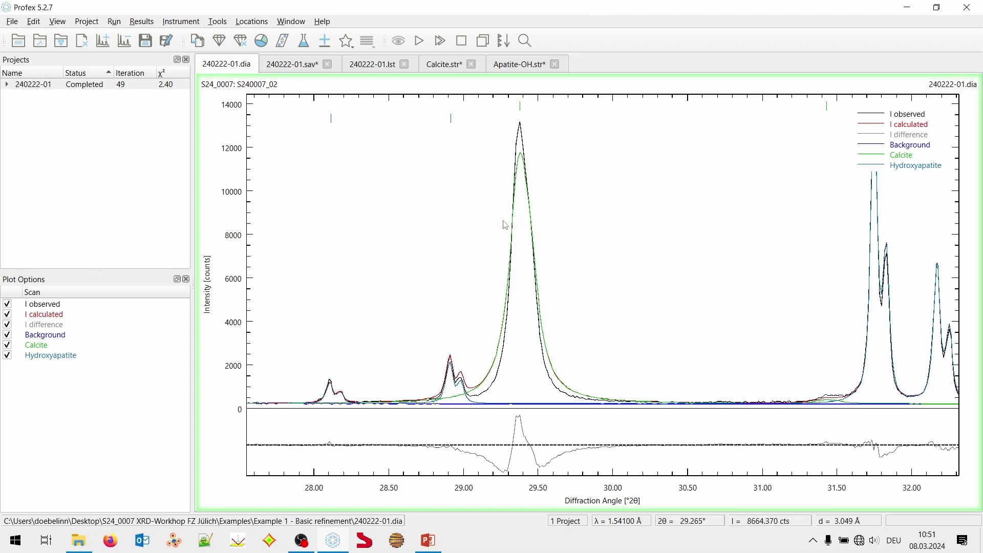
scroll(506, 225, down, 2)
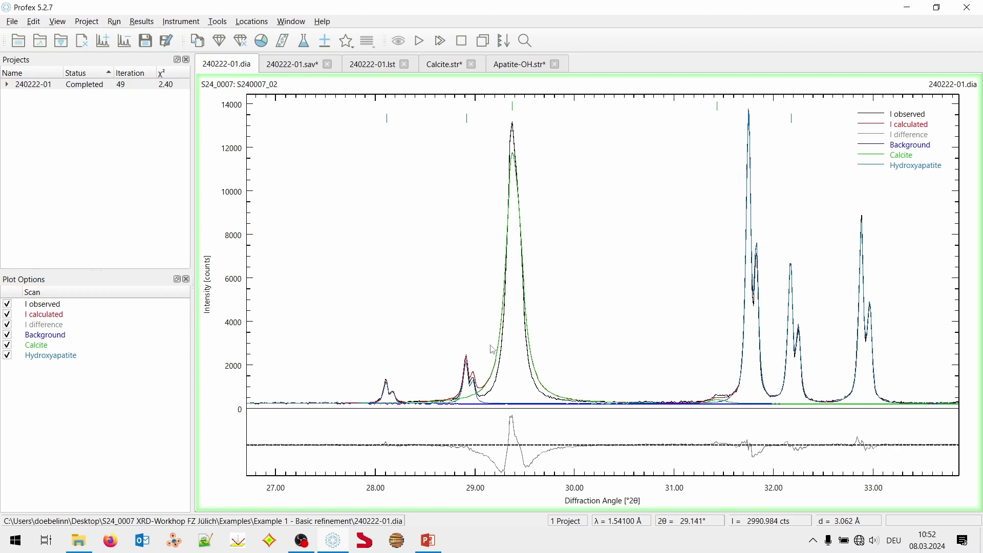
mouse_move(503, 339)
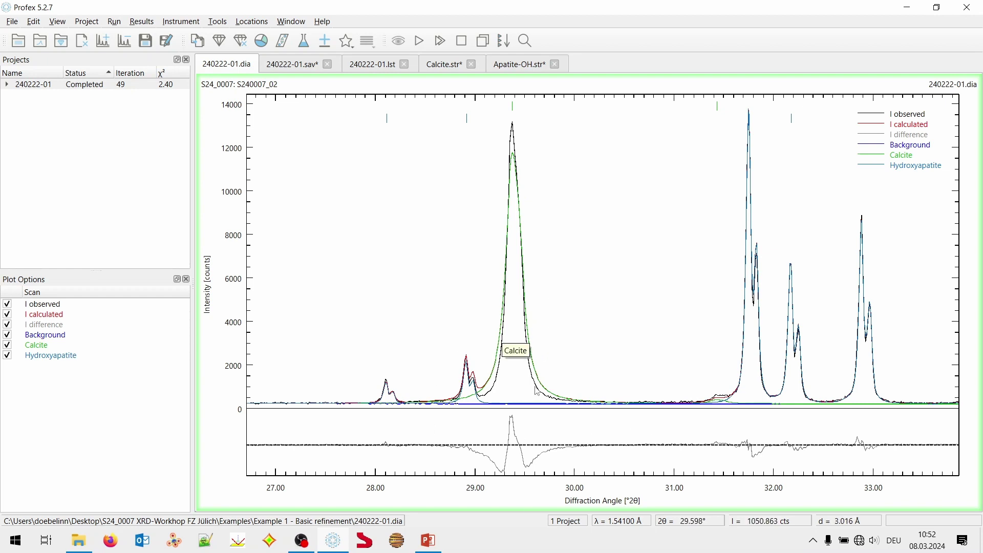
In Calcite.str, fix the peak-broadening parameter B1 on line 6
click(445, 65)
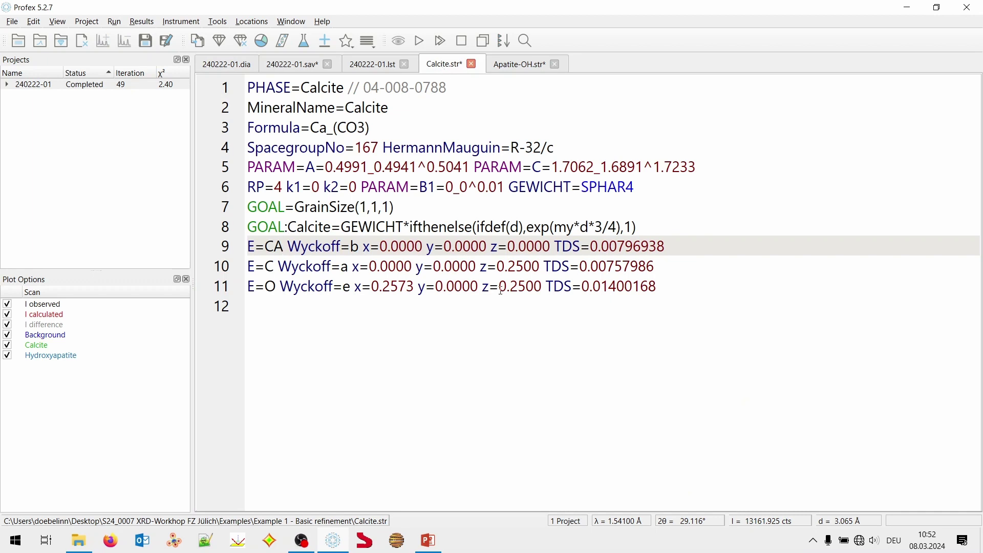
click(429, 190)
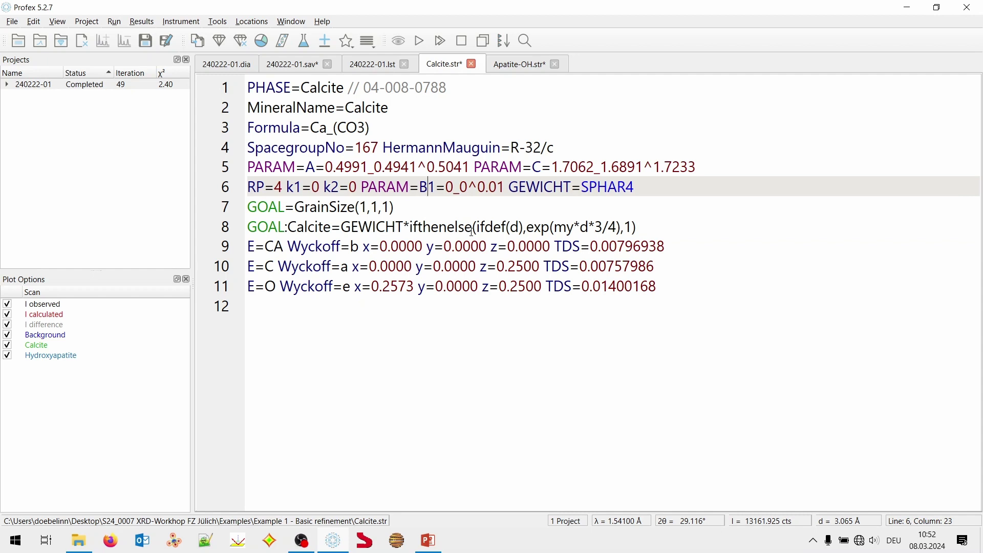
right_click(427, 188)
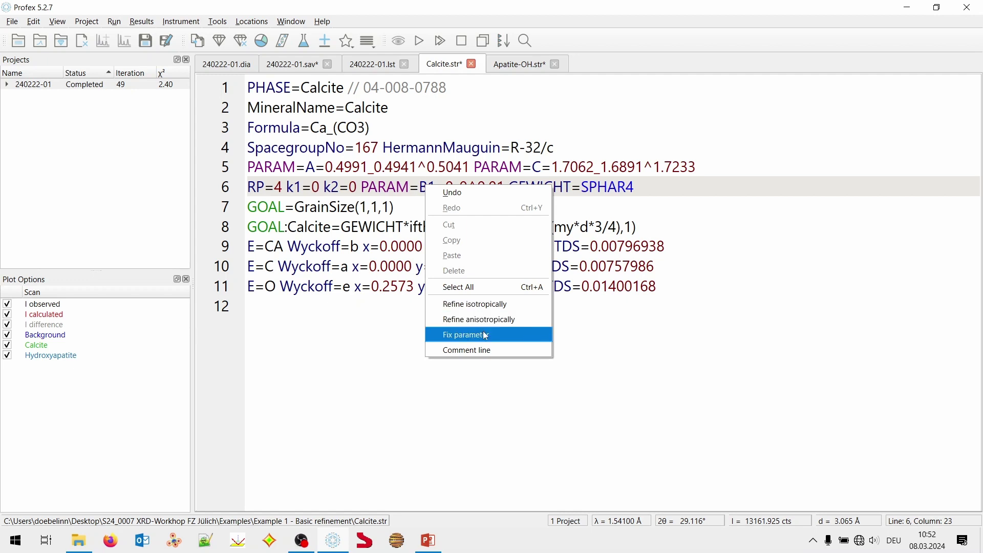
click(467, 334)
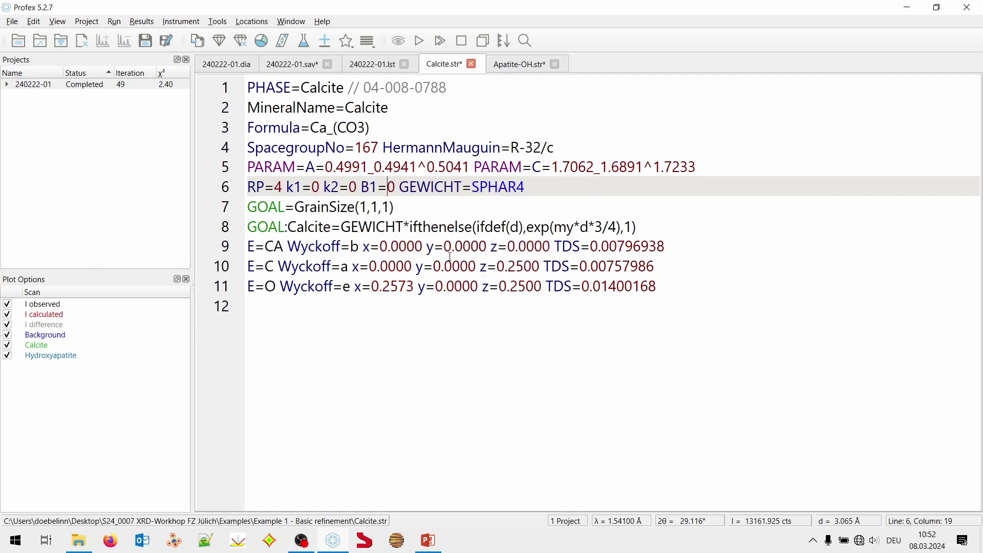
Release B1 on line 6 of Calcite.str for isotropic refinement again and highlight its PARAM keyword
right_click(370, 188)
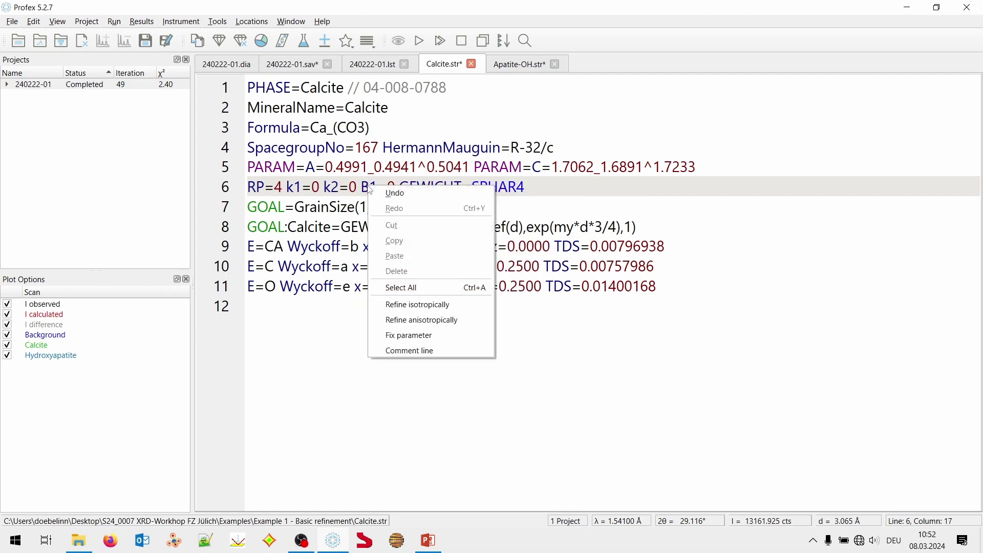
click(404, 305)
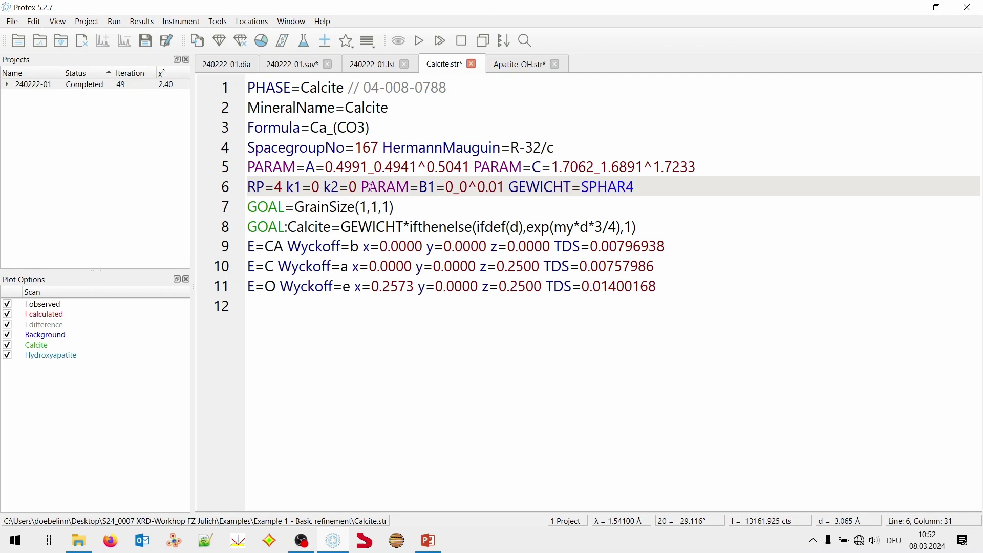
drag(361, 187, 410, 187)
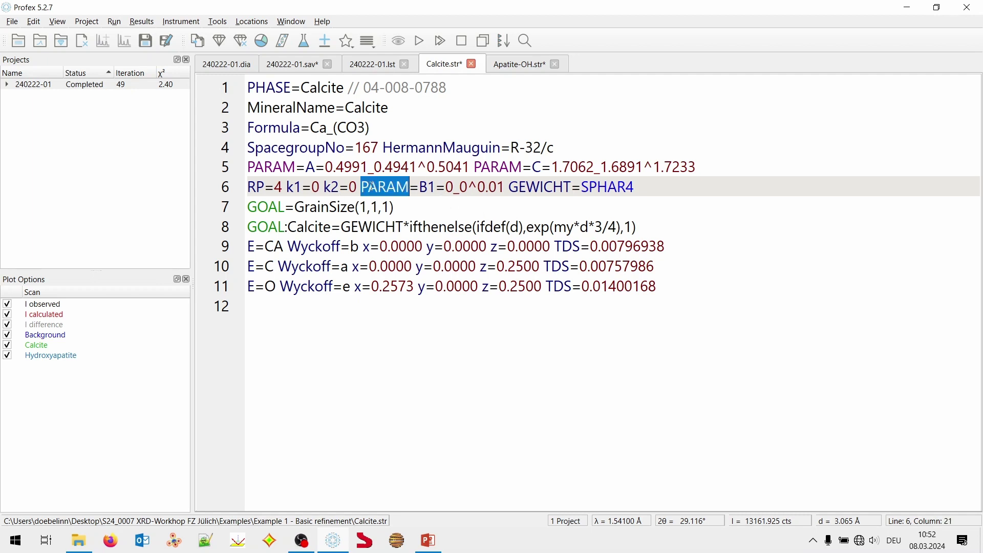
click(418, 187)
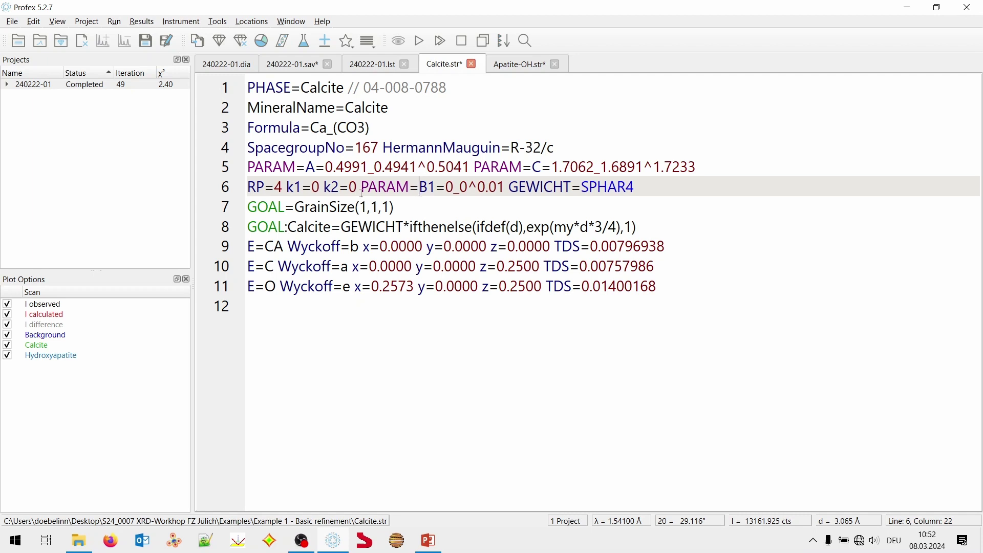
Release parameter k2 on line 6 of Calcite.str for isotropic refinement
key(Left)
key(Left)
key(Left)
key(Left)
key(Left)
key(Left)
key(Left)
key(Left)
key(Left)
key(Left)
click(340, 187)
right_click(341, 187)
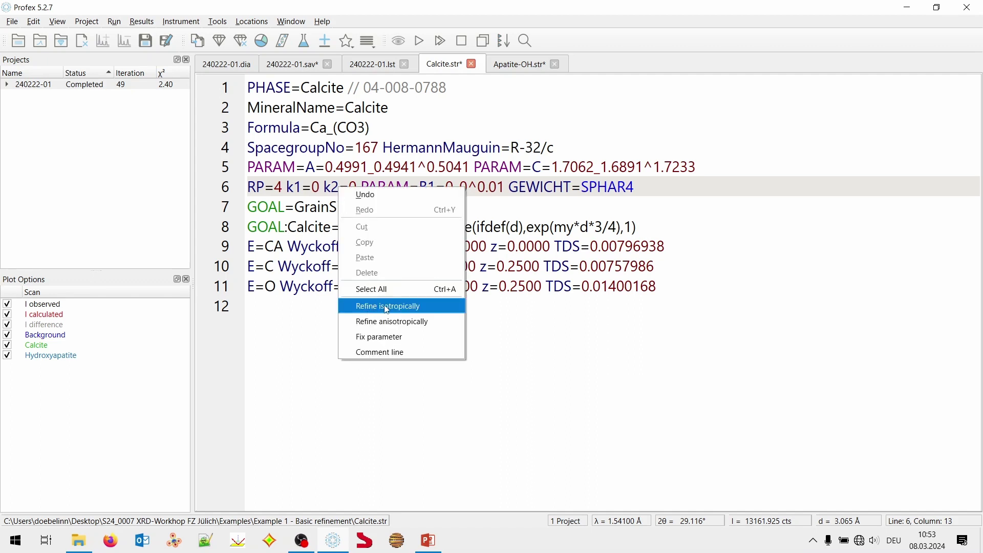
click(434, 306)
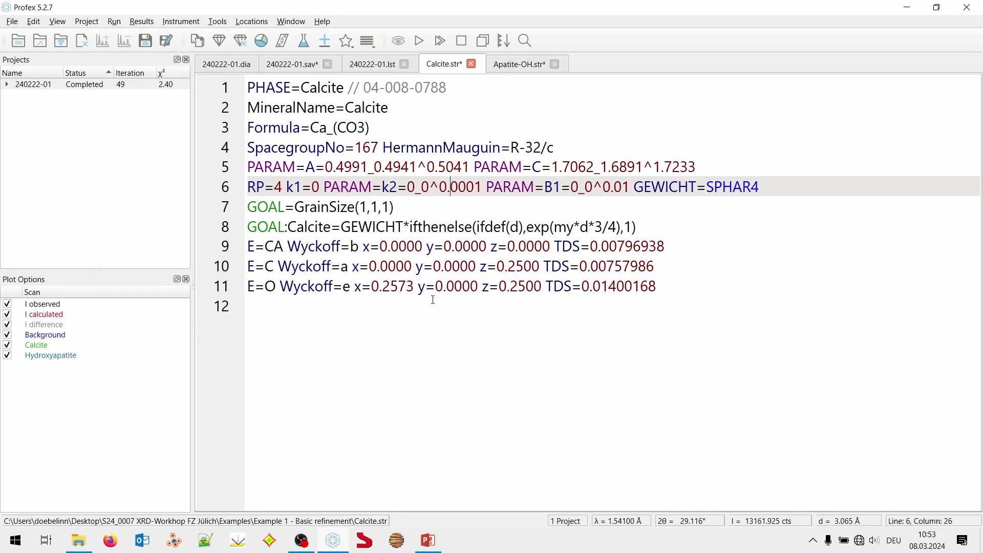
Run the refinement and display the Refined Parameters and Refinement Protocol windows
click(420, 43)
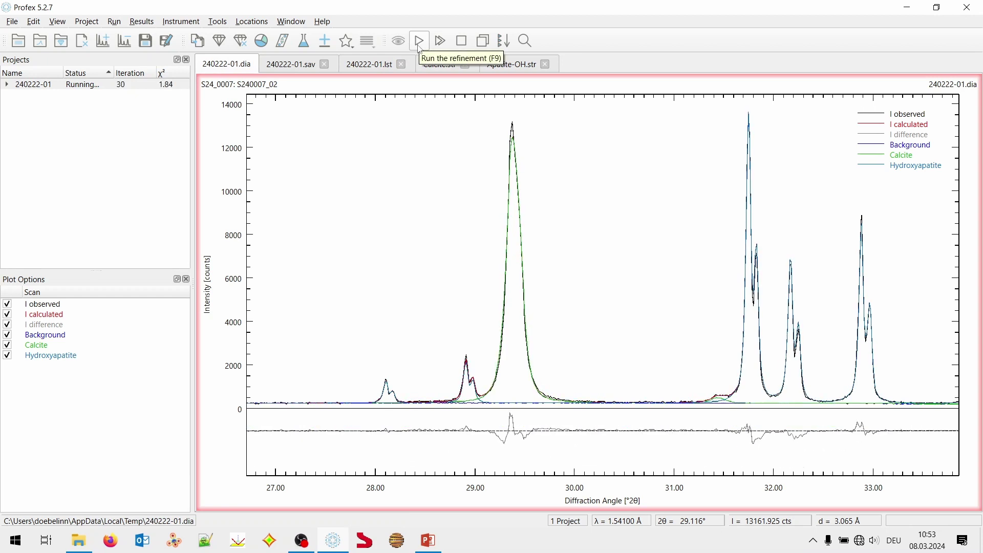
click(291, 21)
click(328, 175)
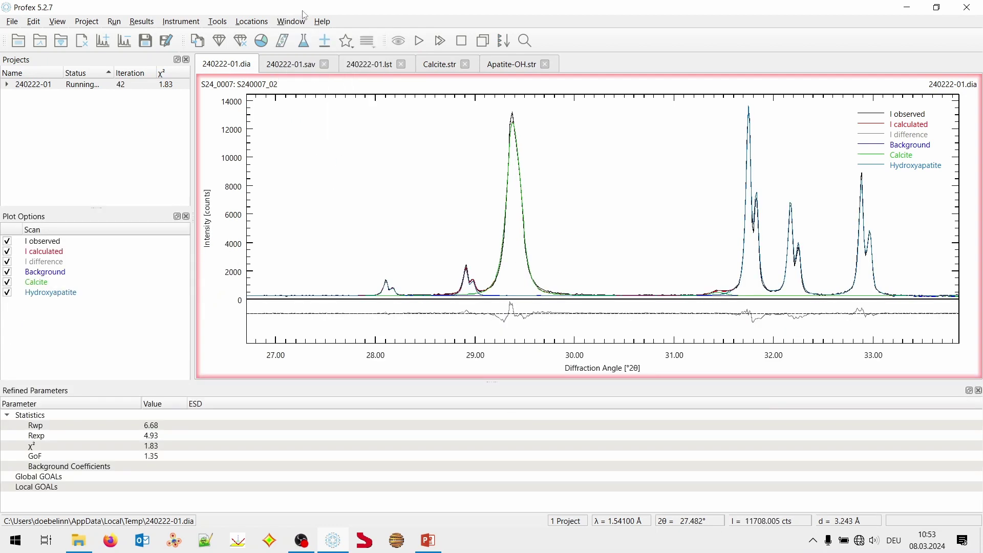
click(296, 25)
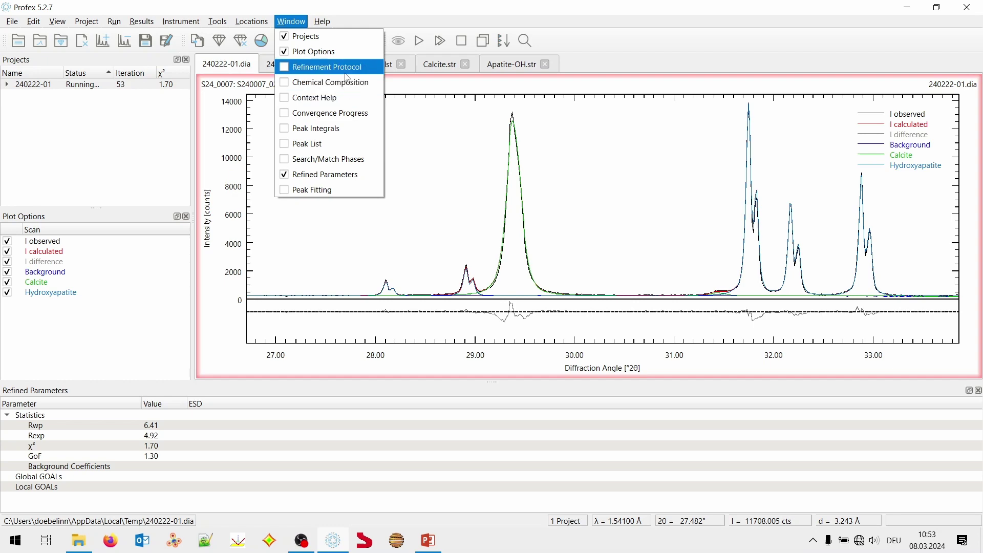
click(328, 67)
click(299, 24)
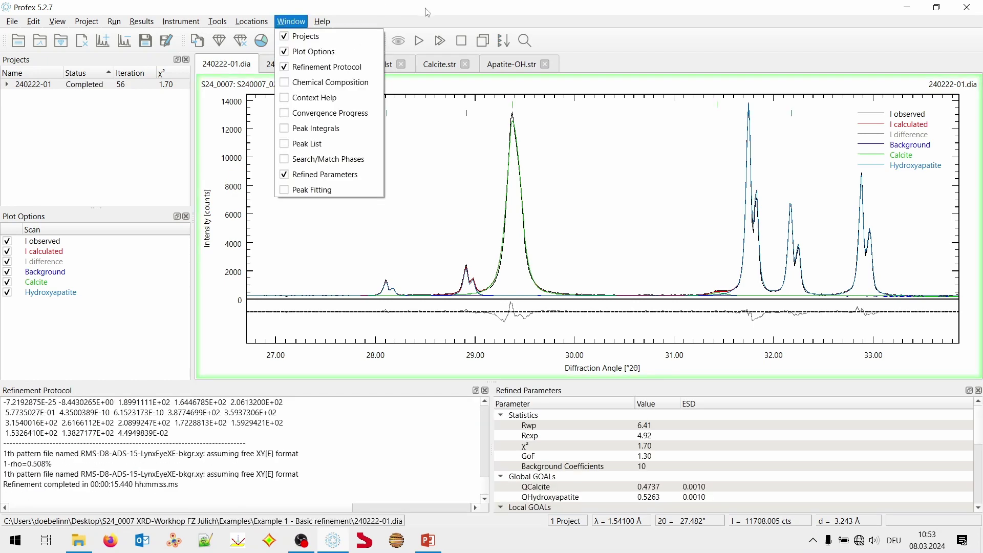
Highlight χ² in the refined parameters and show the full range of the diffraction pattern
click(660, 448)
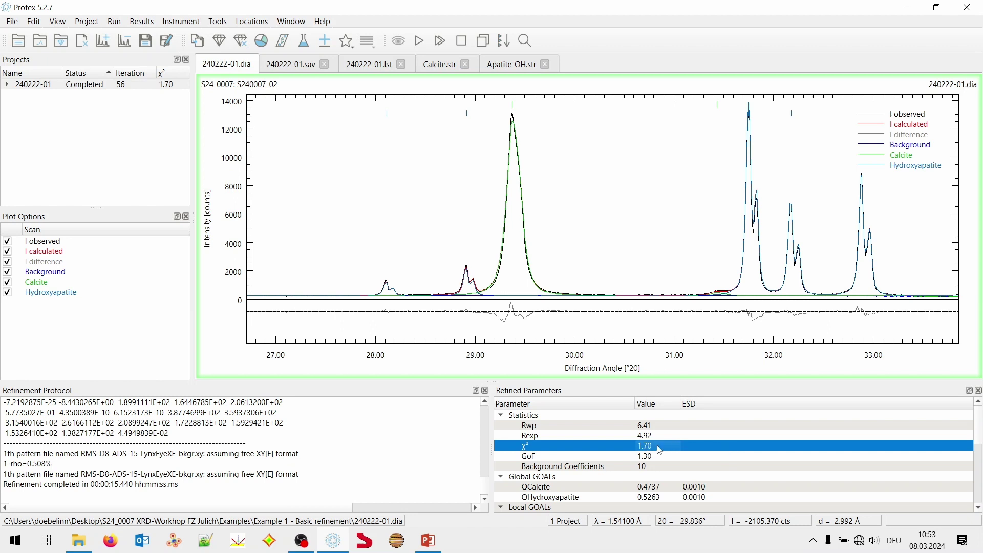
right_click(602, 299)
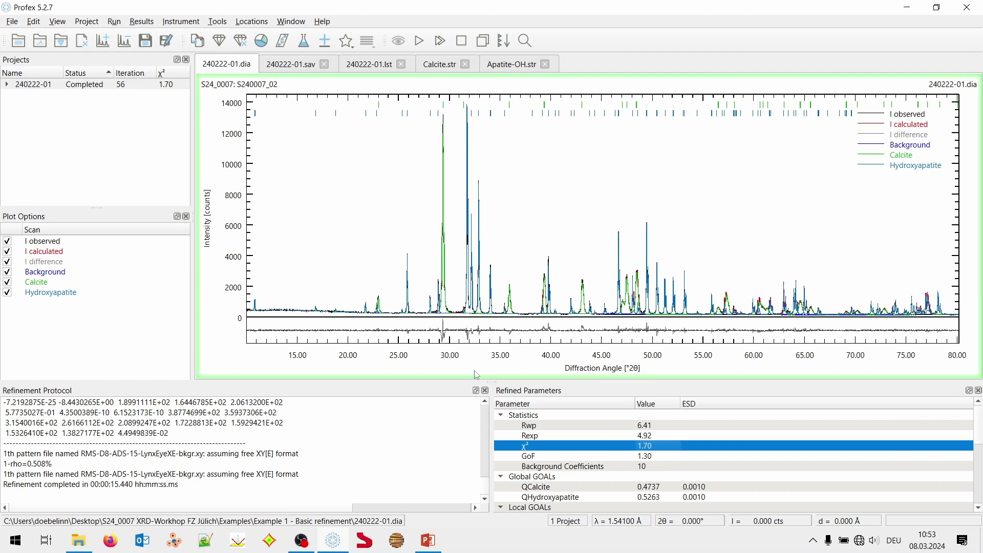
Open the results file 240222-01.lst with enlarged text and highlight the refined phase quantities of calcite and hydroxyapatite
click(375, 68)
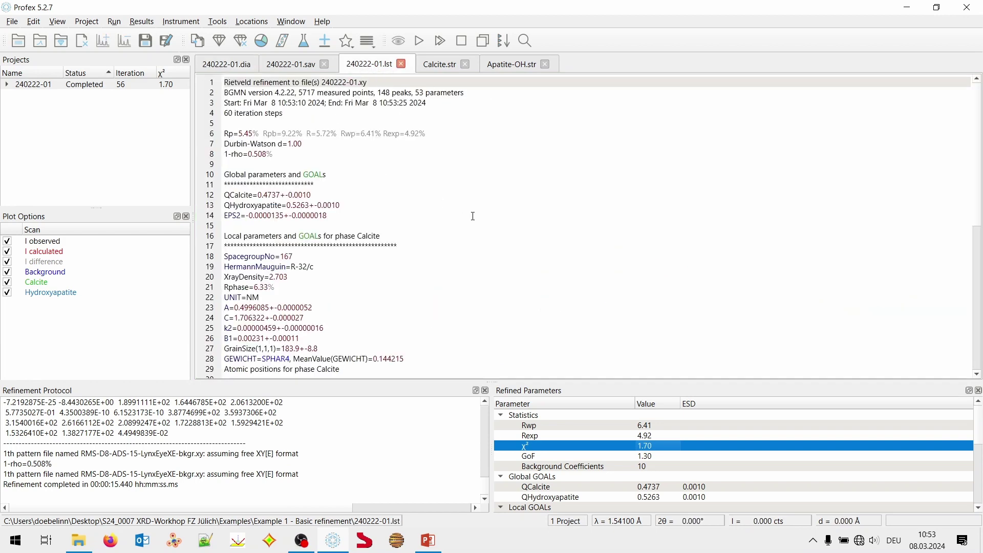
scroll(473, 216, up, 5)
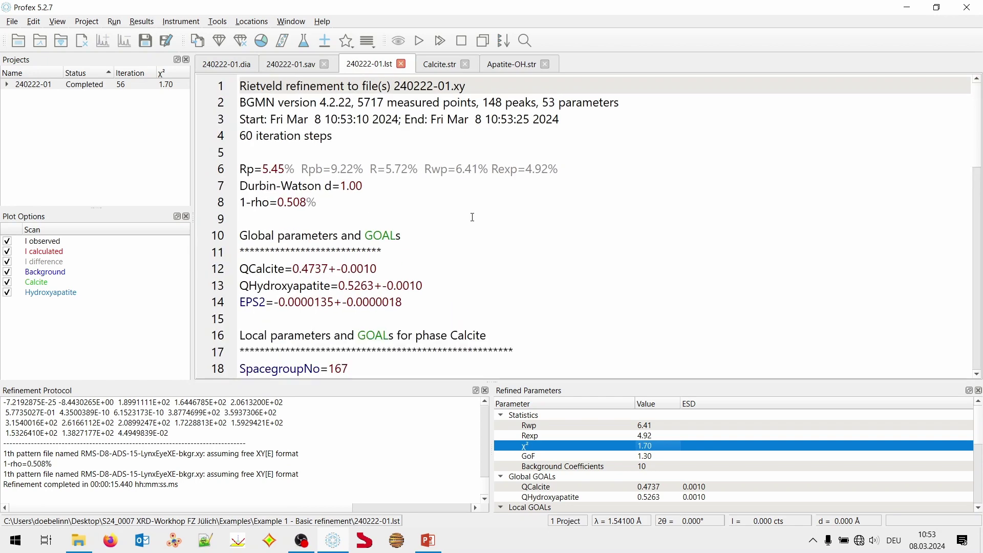
scroll(466, 223, down, 1)
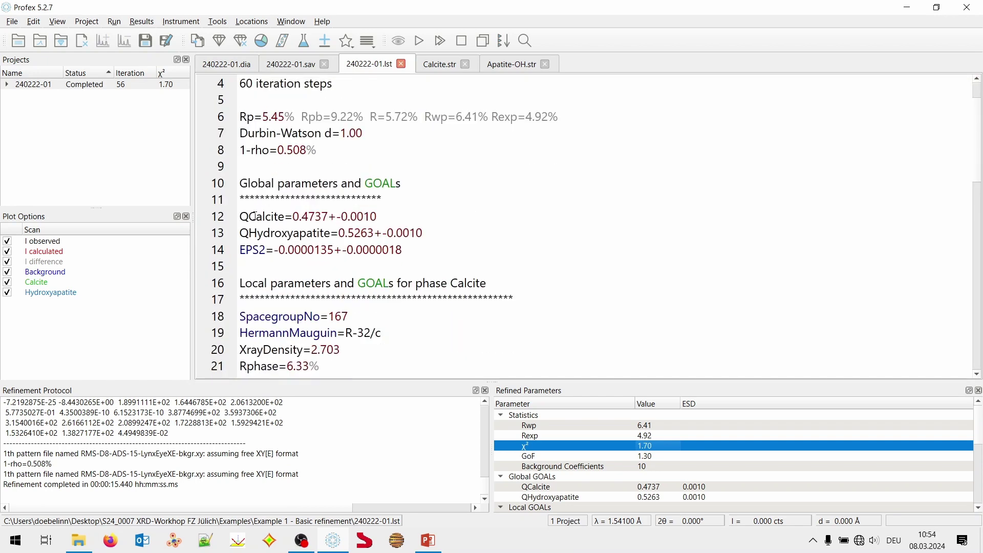
drag(241, 216, 331, 216)
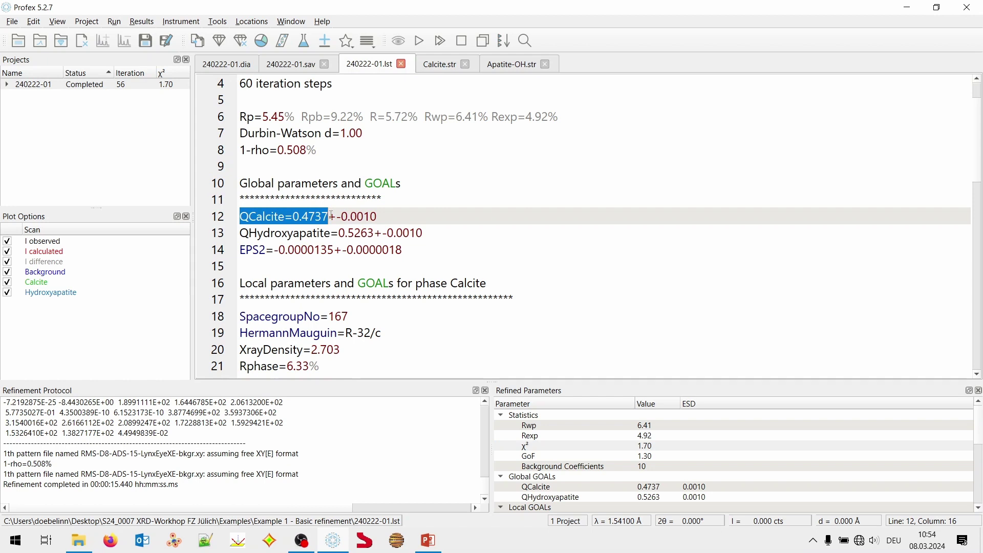
click(310, 216)
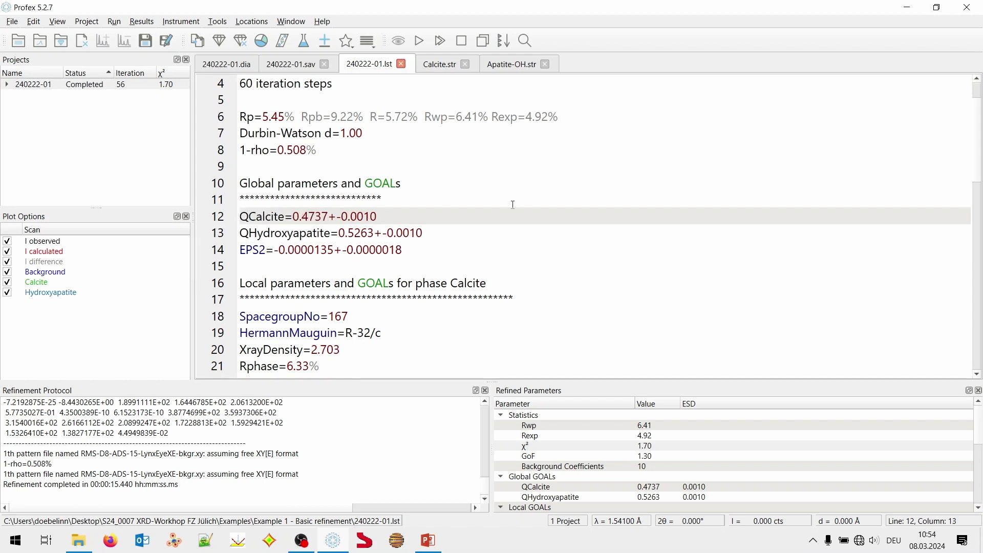
double_click(362, 232)
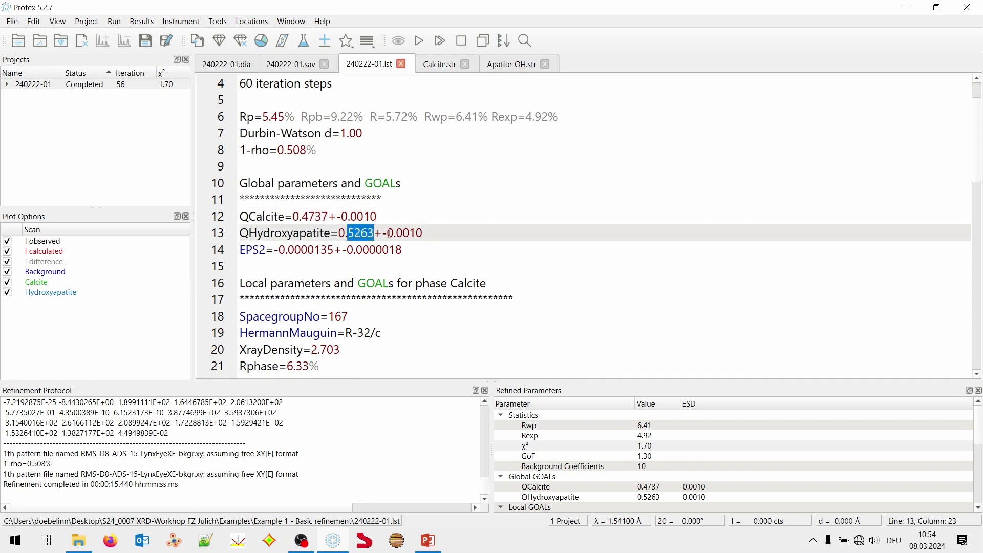
click(528, 222)
scroll(527, 222, down, 3)
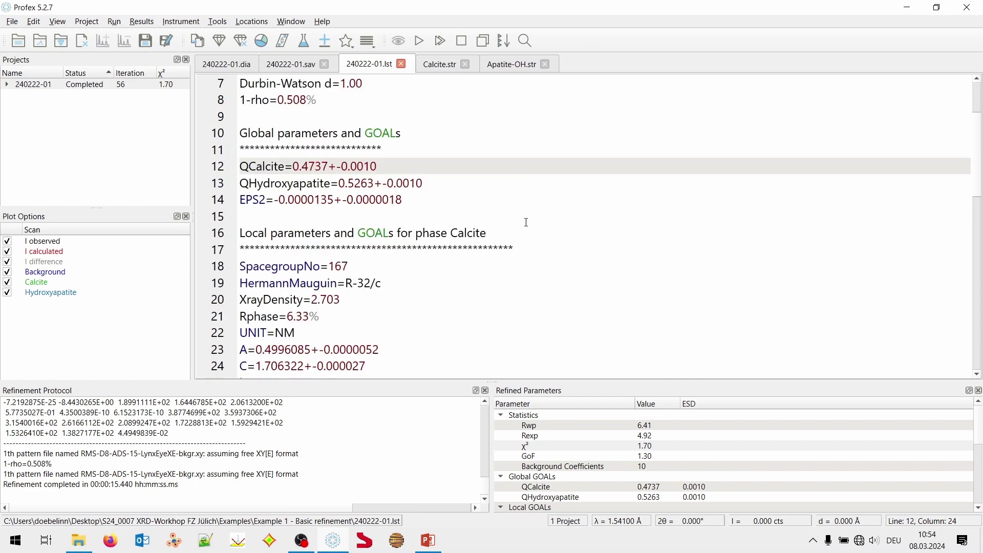
Go through the local calcite parameters in 240222-01.lst, highlighting A, C, k2, B1 and GrainSize(1,1,1)
click(464, 132)
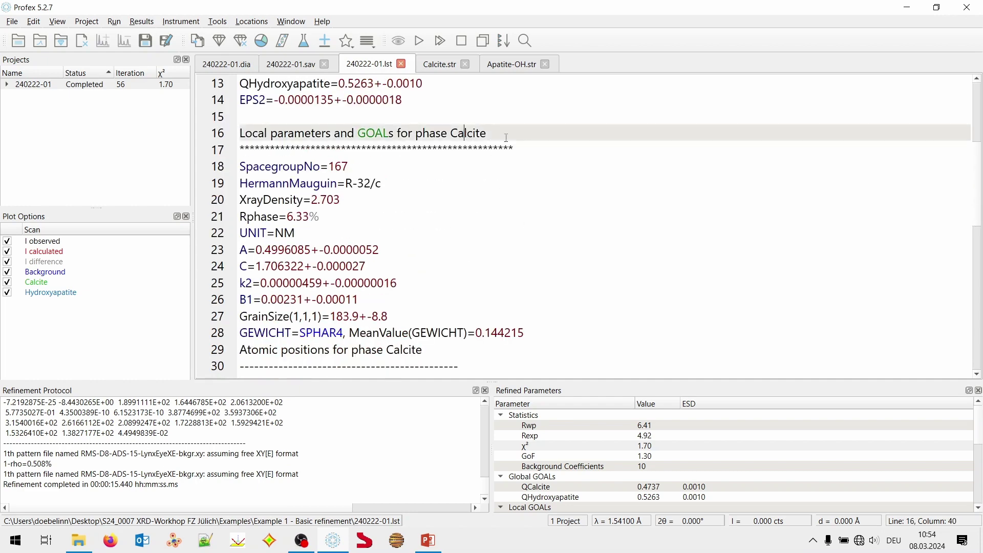
double_click(292, 251)
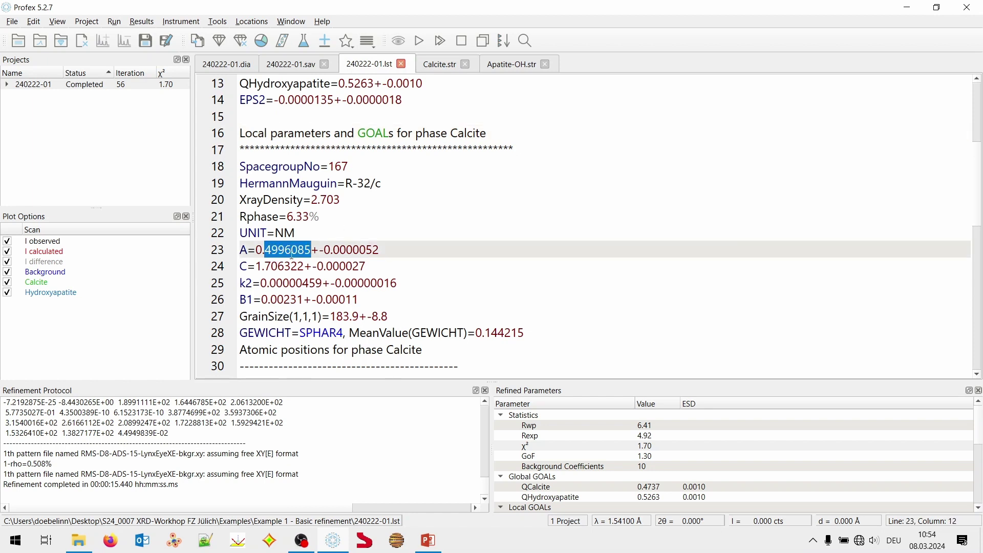
double_click(279, 266)
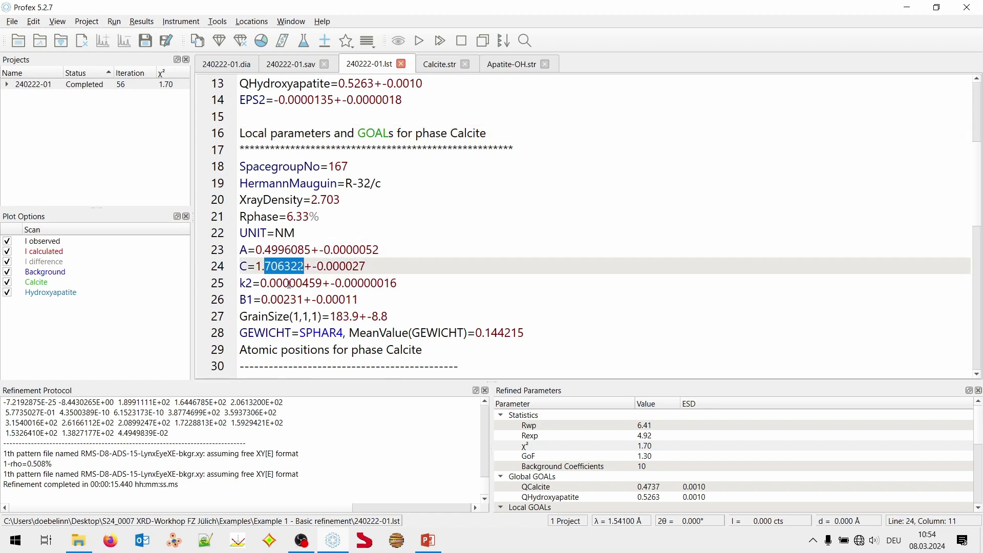
double_click(289, 284)
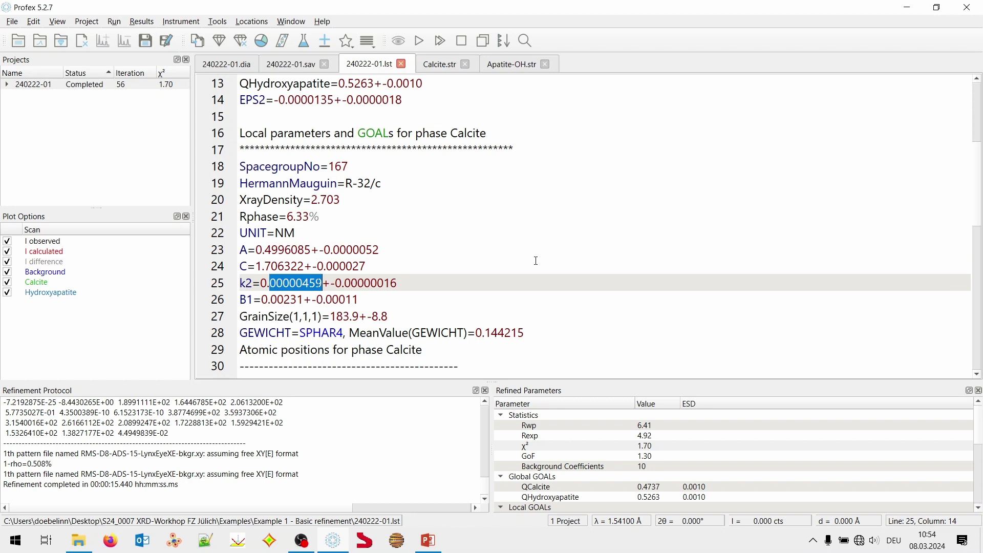
click(408, 285)
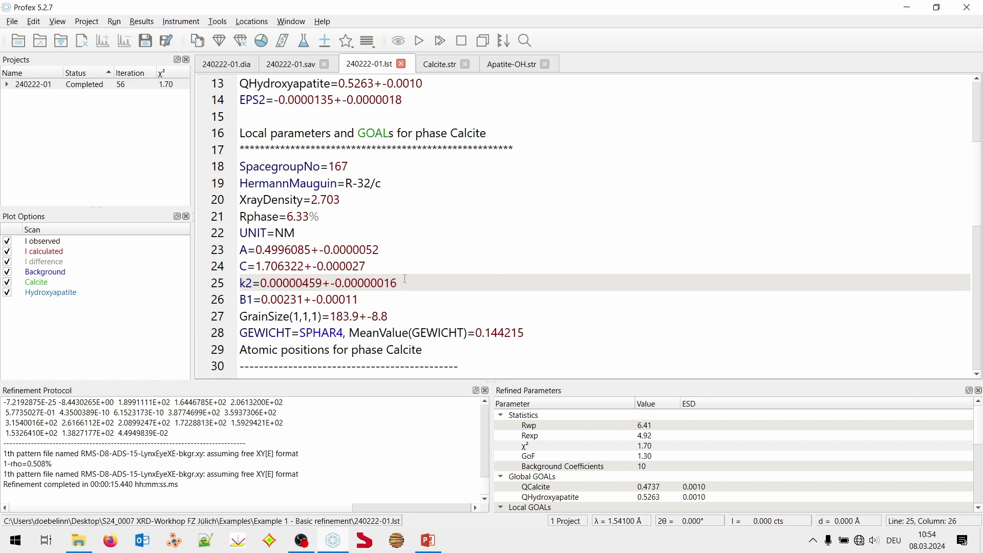
drag(263, 300, 305, 300)
click(277, 300)
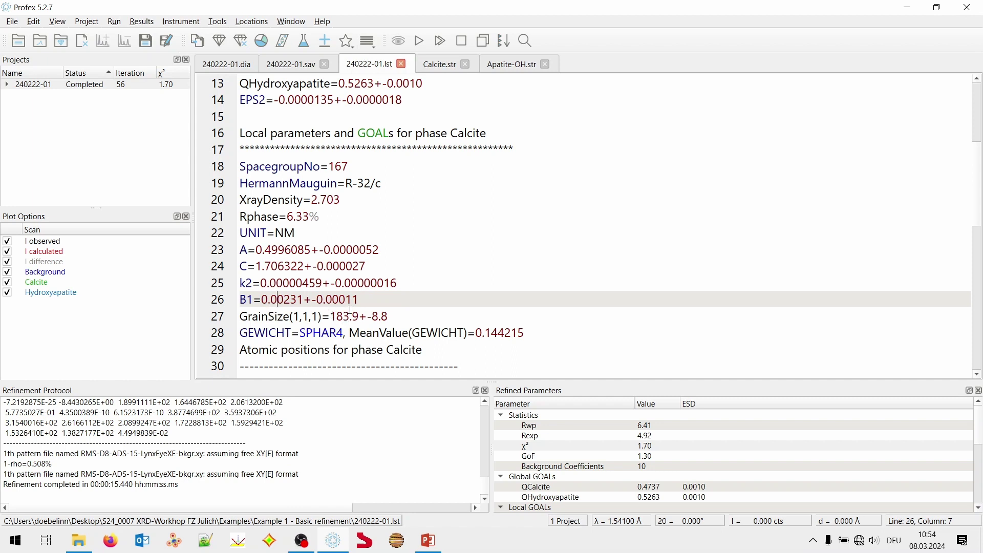
drag(333, 315, 401, 314)
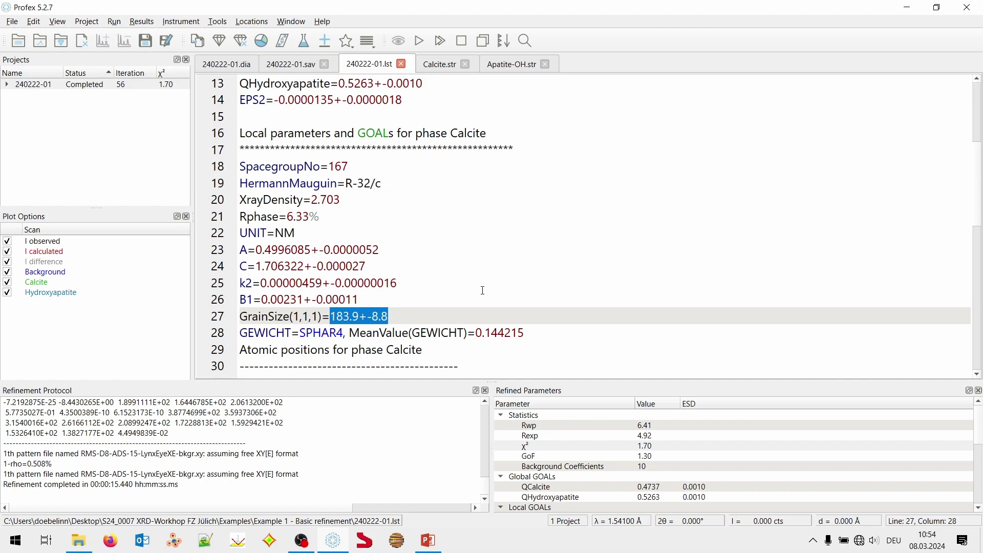
scroll(483, 287, up, 4)
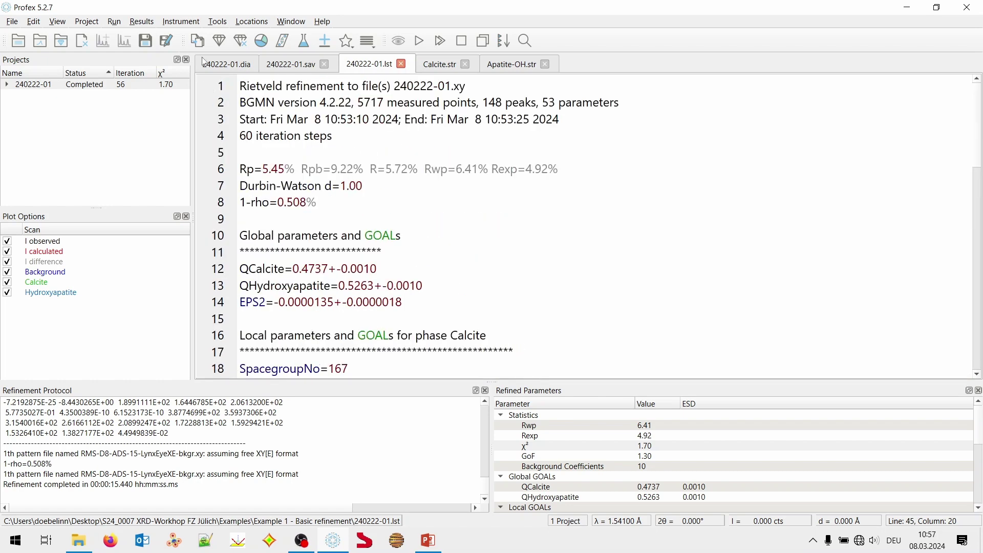
Review the 240222-01.dia pattern and return to the k2 parameter on line 6 of Calcite.str
click(213, 65)
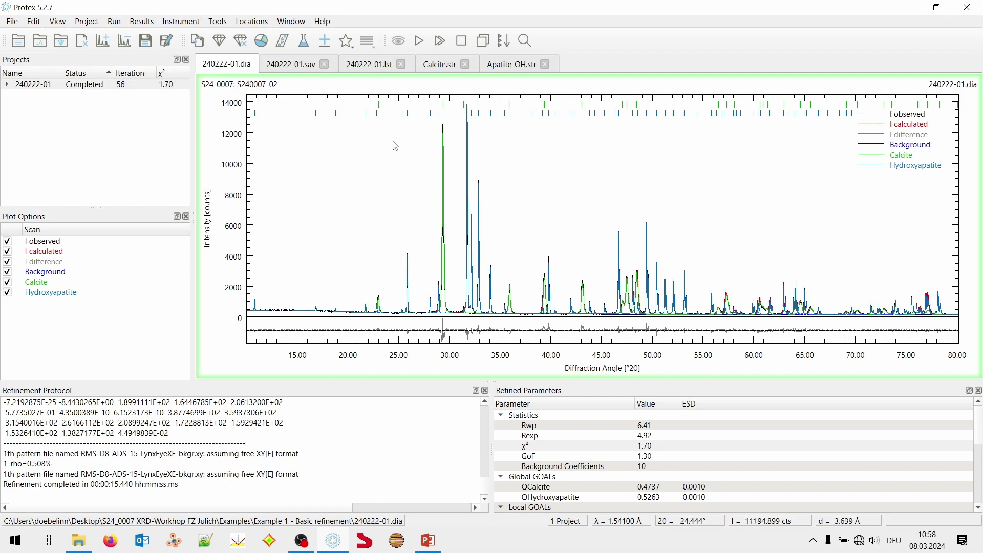
click(438, 66)
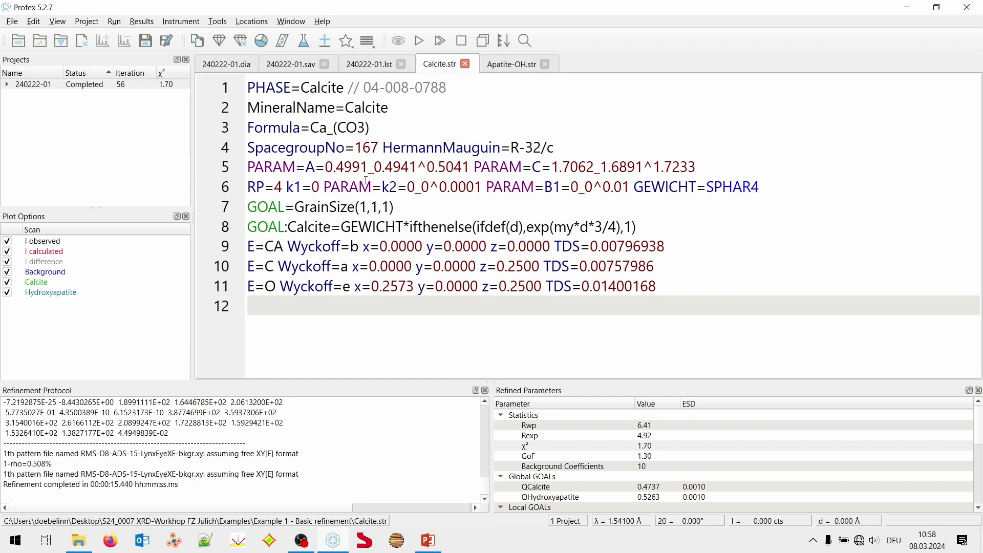
click(429, 187)
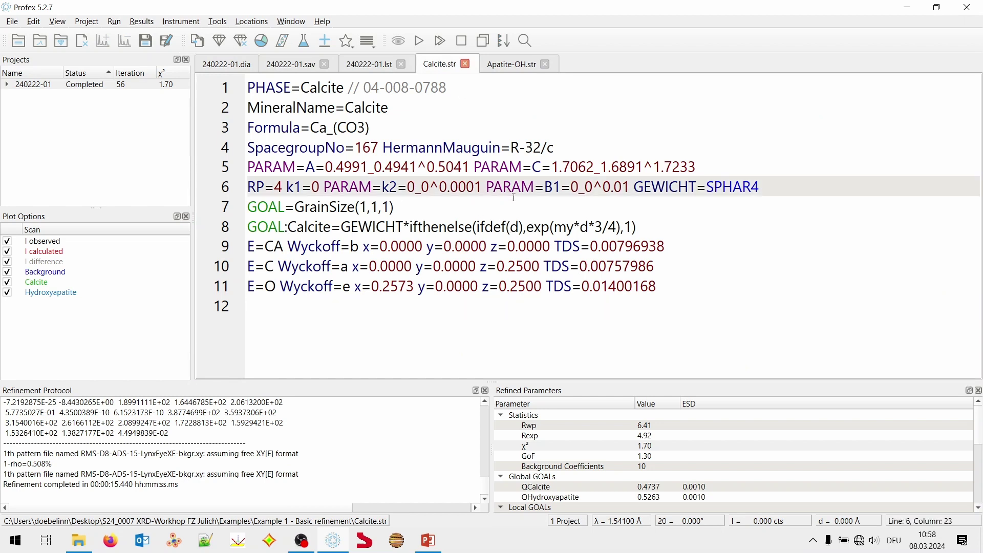